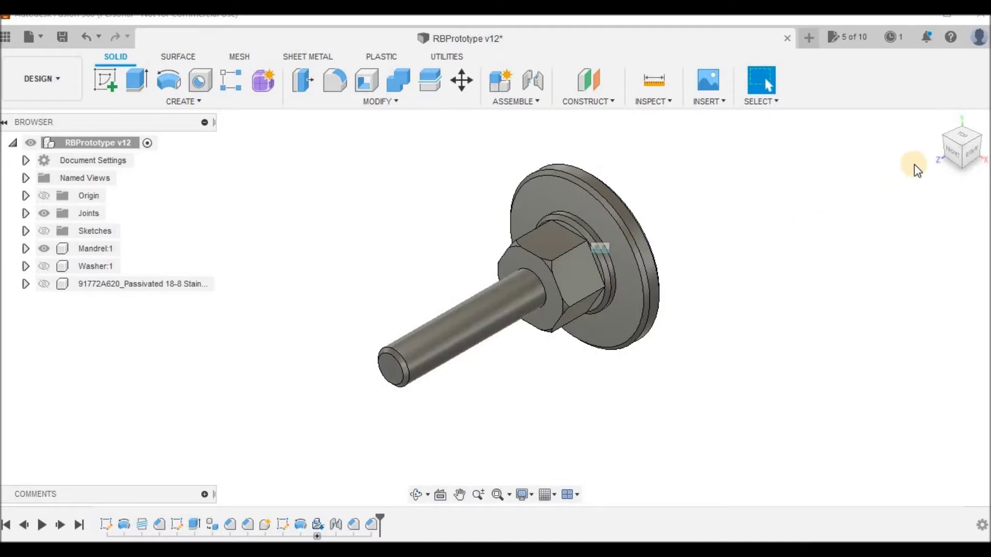
Step: Switch from the design environment to the Manufacture workspace for the mandrel model
{"action": "left_click", "coordinate": [965, 150]}
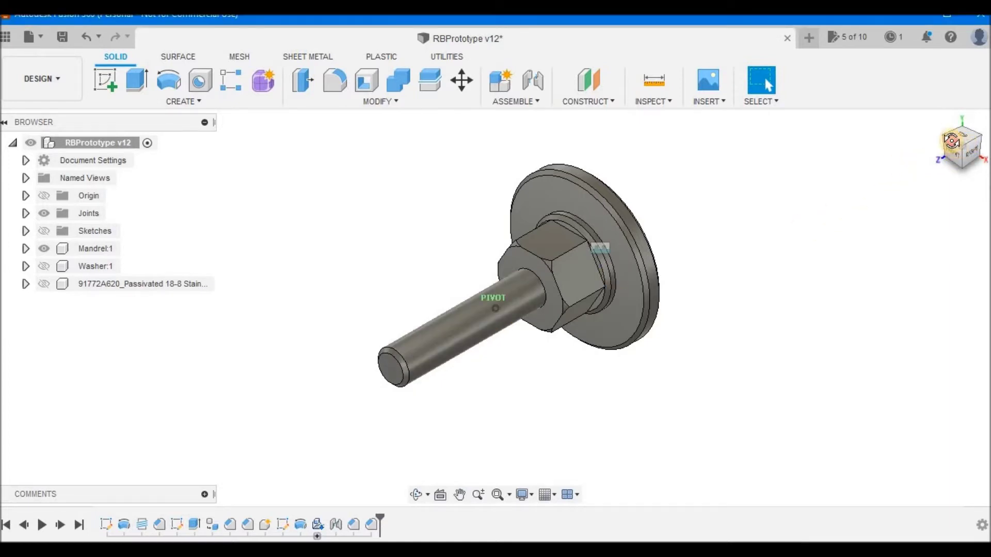
{"action": "middle_click_drag", "start_coordinate": [834, 148], "coordinate": [495, 185], "text": "shift"}
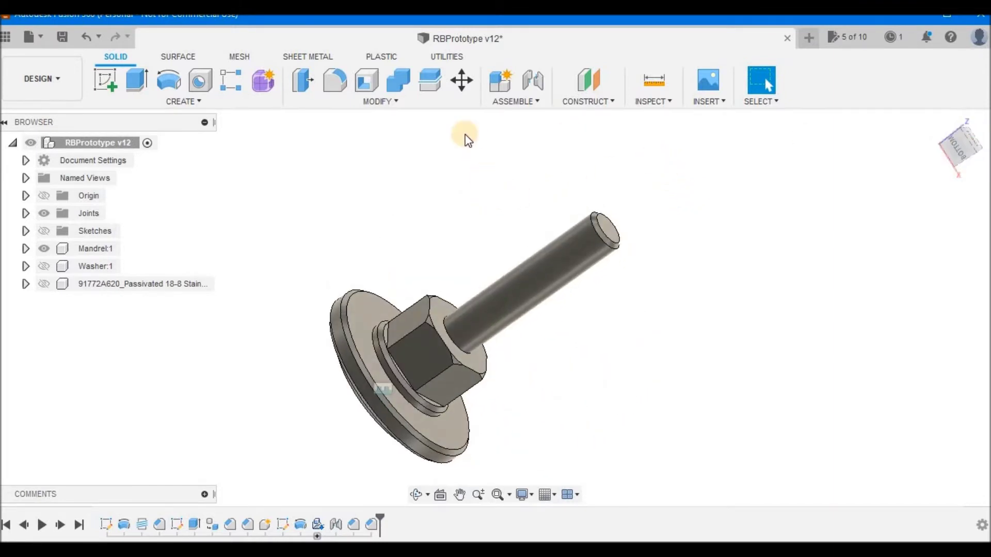
{"action": "left_click", "coordinate": [54, 79]}
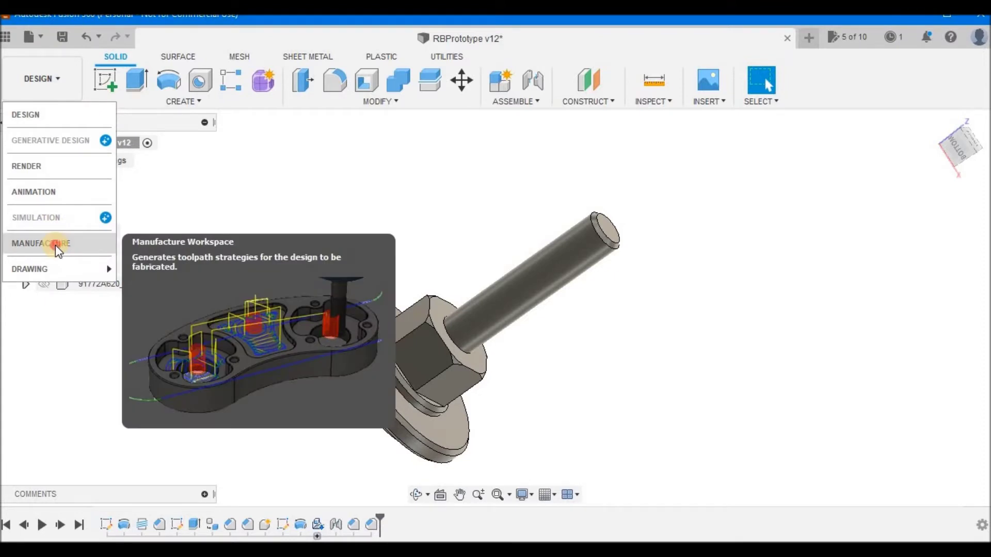
{"action": "left_click", "coordinate": [54, 246]}
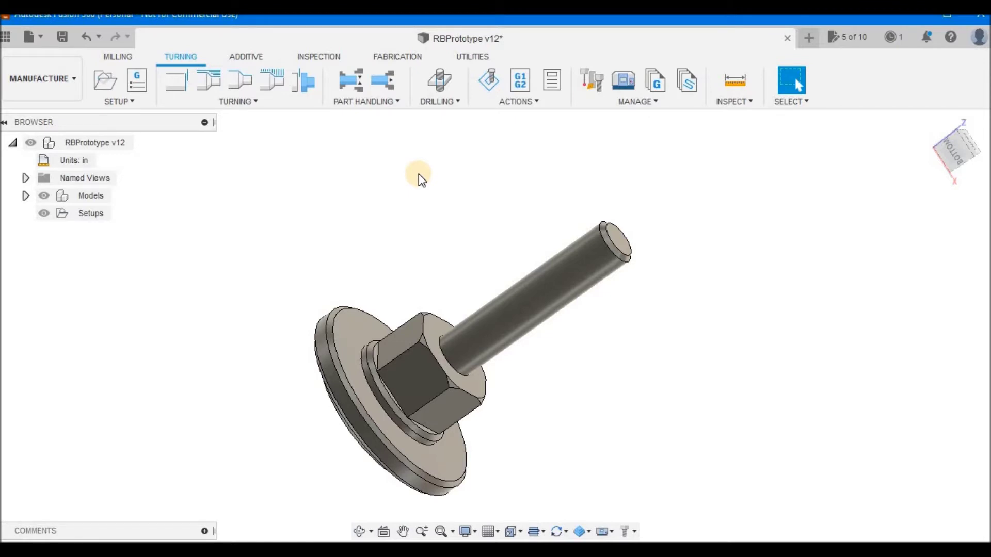
Step: Create a new machining setup for the mandrel with Turning or mill/turn as the operation type
{"action": "left_click", "coordinate": [958, 151]}
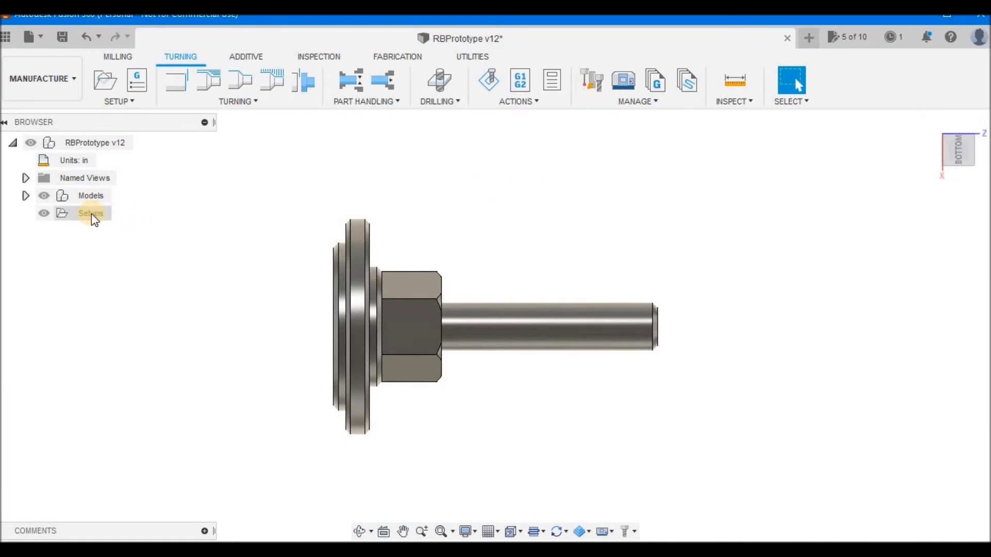
{"action": "left_click", "coordinate": [119, 102]}
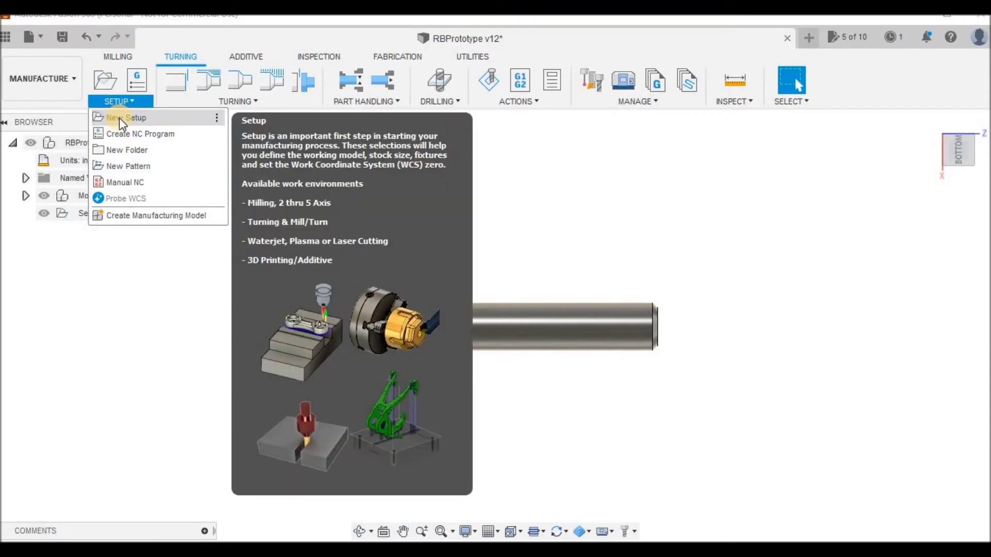
{"action": "left_click", "coordinate": [120, 118]}
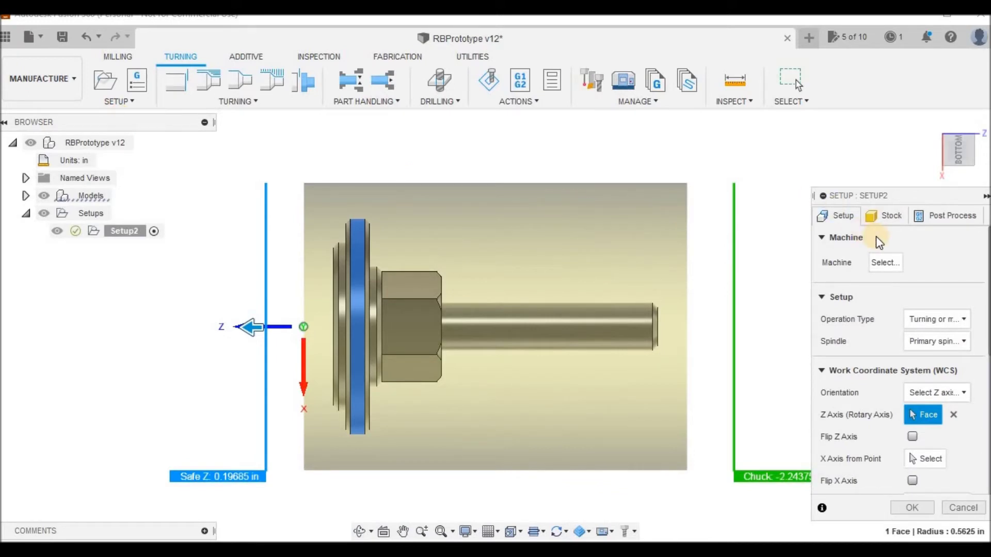
{"action": "left_click", "coordinate": [953, 318]}
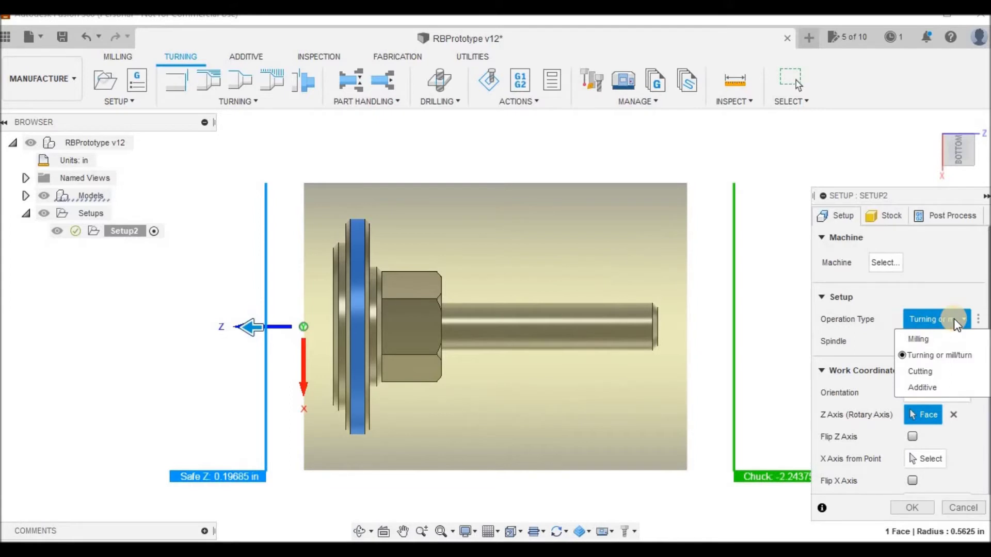
{"action": "left_click", "coordinate": [939, 355]}
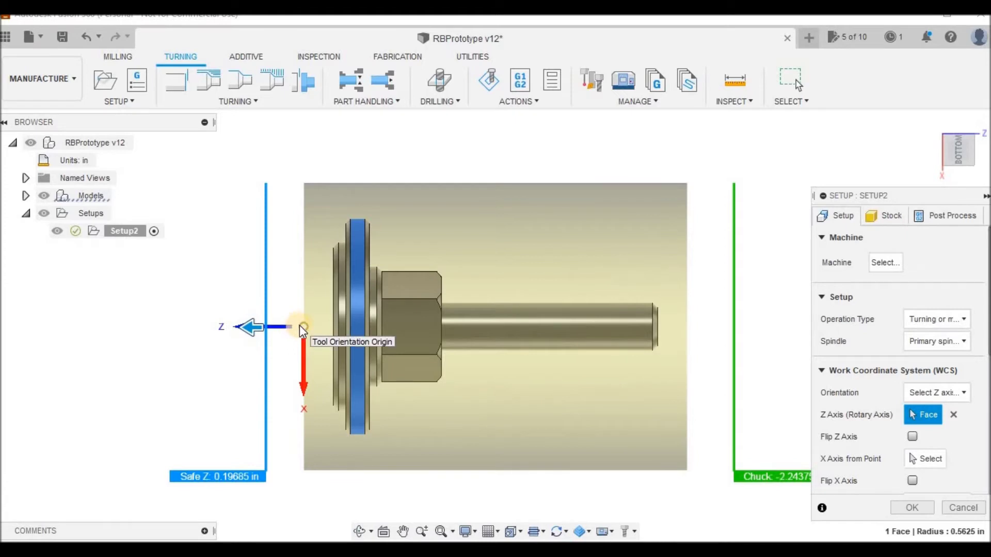
Step: Define the setup's rotary Z axis from the flange's circular edge, so that Z points out past the shaft end
{"action": "left_click", "coordinate": [946, 154]}
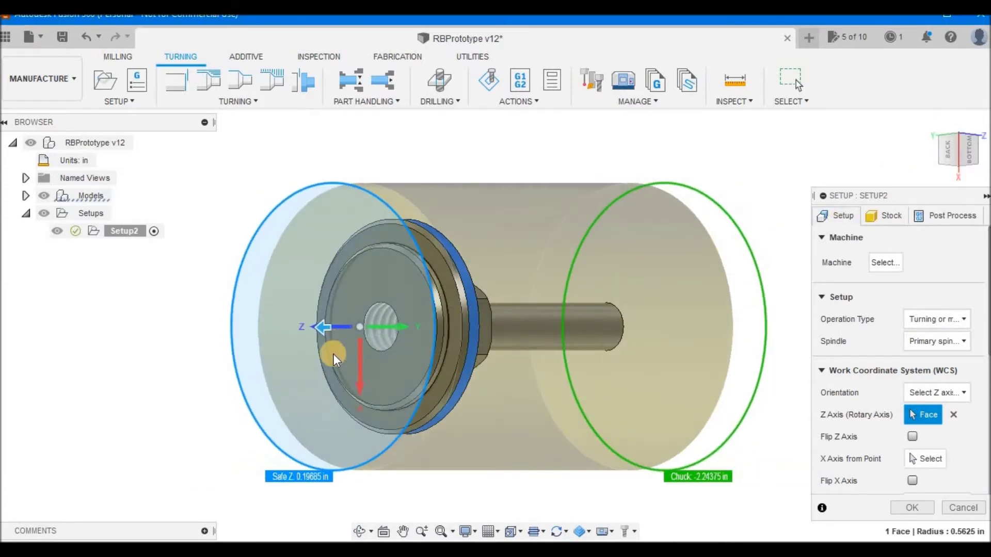
{"action": "left_click", "coordinate": [395, 404]}
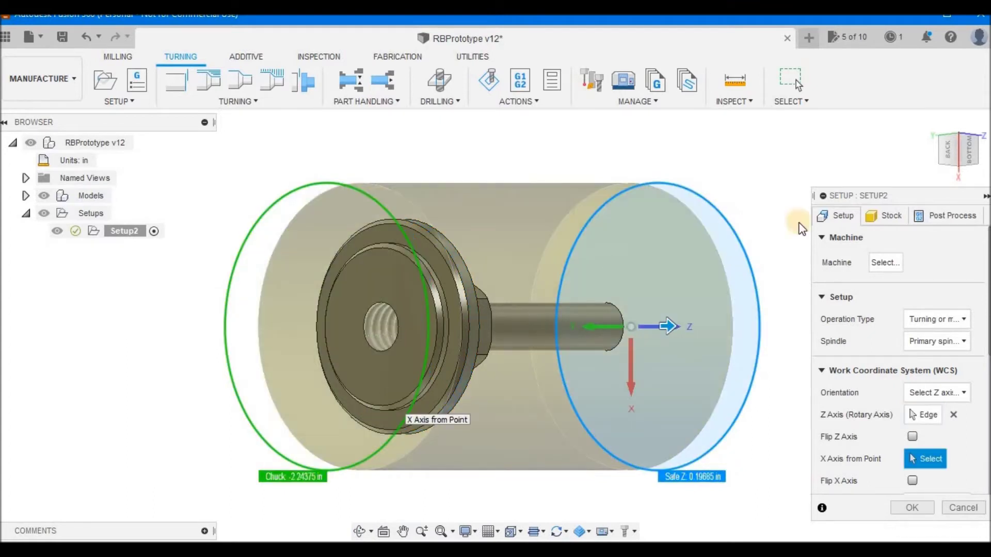
{"action": "left_click", "coordinate": [968, 152]}
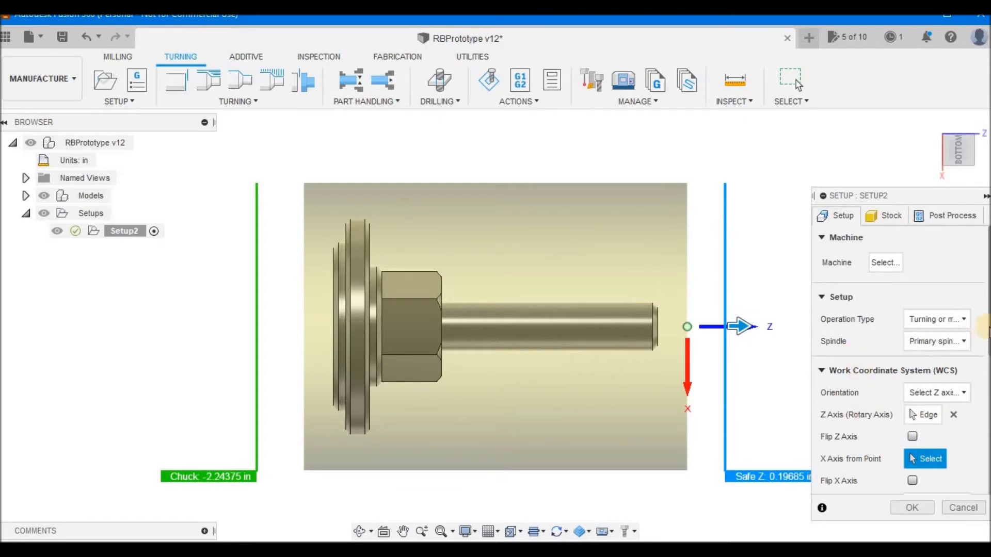
{"action": "left_click_drag", "start_coordinate": [987, 331], "coordinate": [985, 480]}
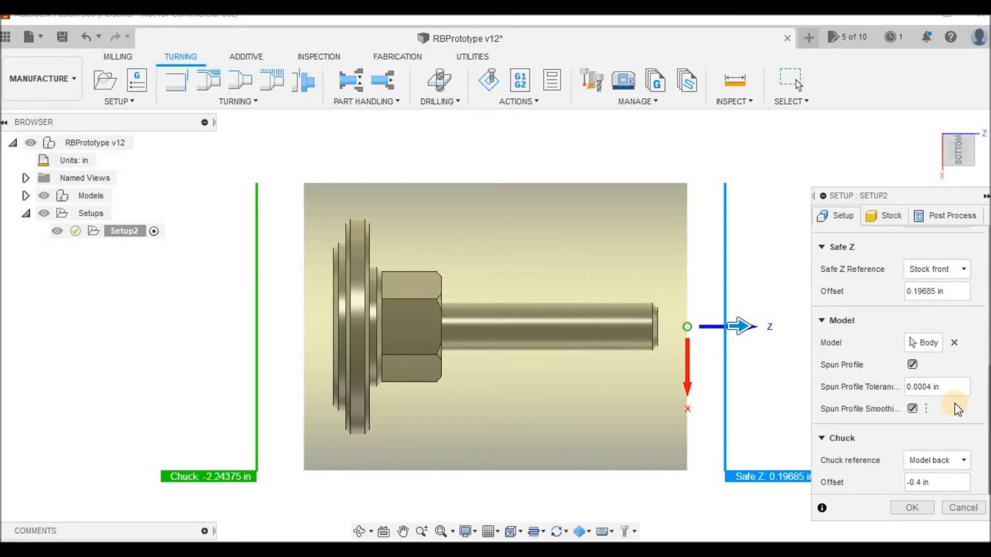
Step: Define the stock as a fixed size cylinder, 1.125 in diameter and 4 in long, with the model position offset from the front
{"action": "left_click", "coordinate": [890, 216]}
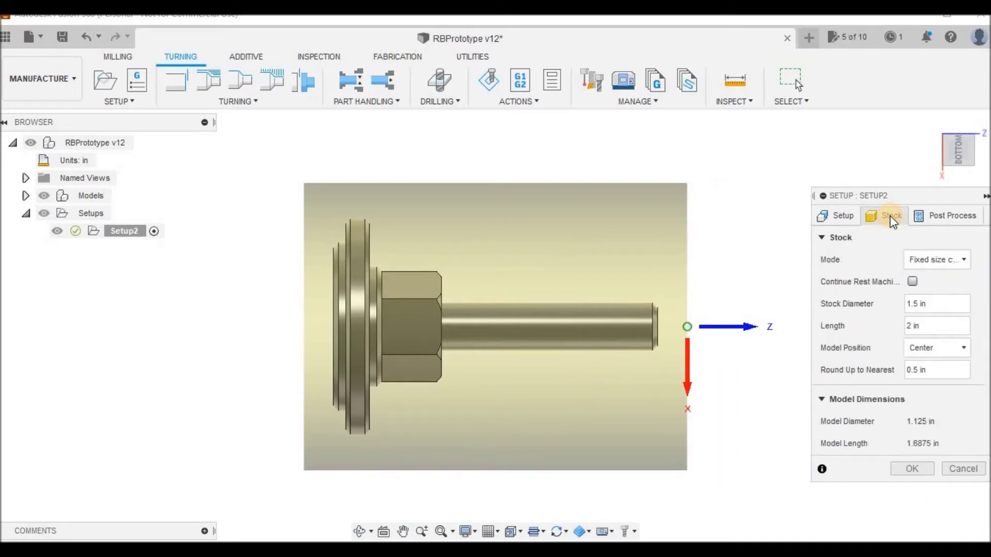
{"action": "left_click", "coordinate": [963, 261]}
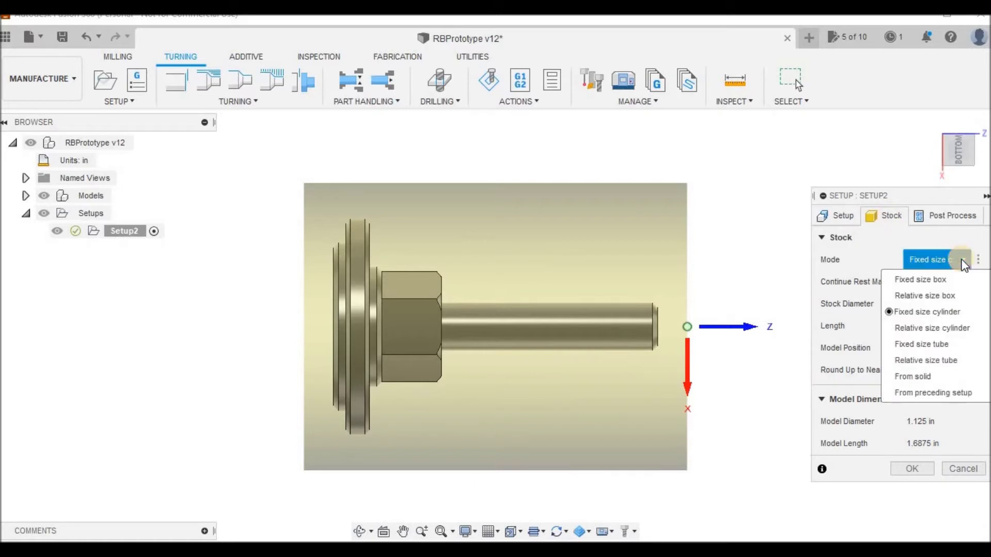
{"action": "left_click", "coordinate": [963, 261]}
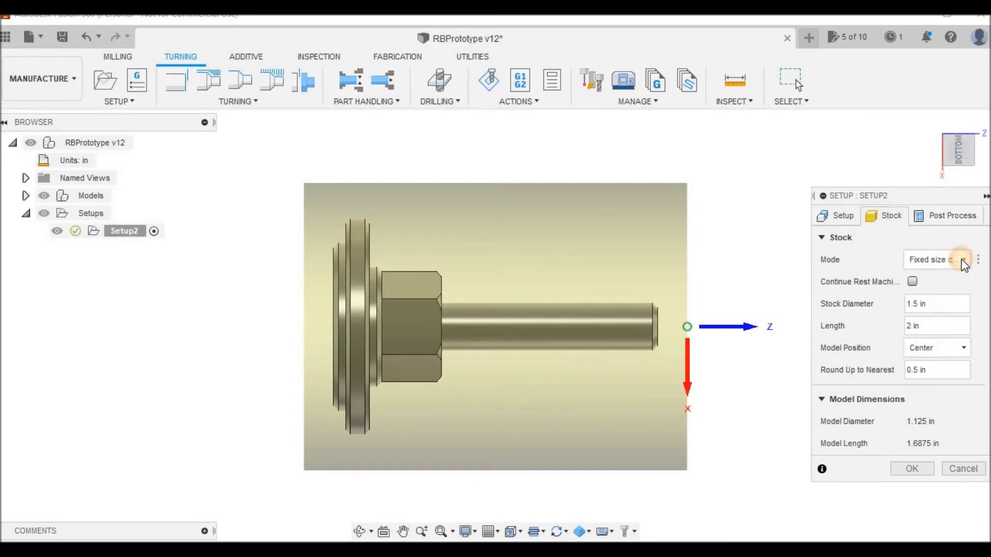
{"action": "double_click", "coordinate": [943, 299]}
{"action": "type", "text": "1.125"}
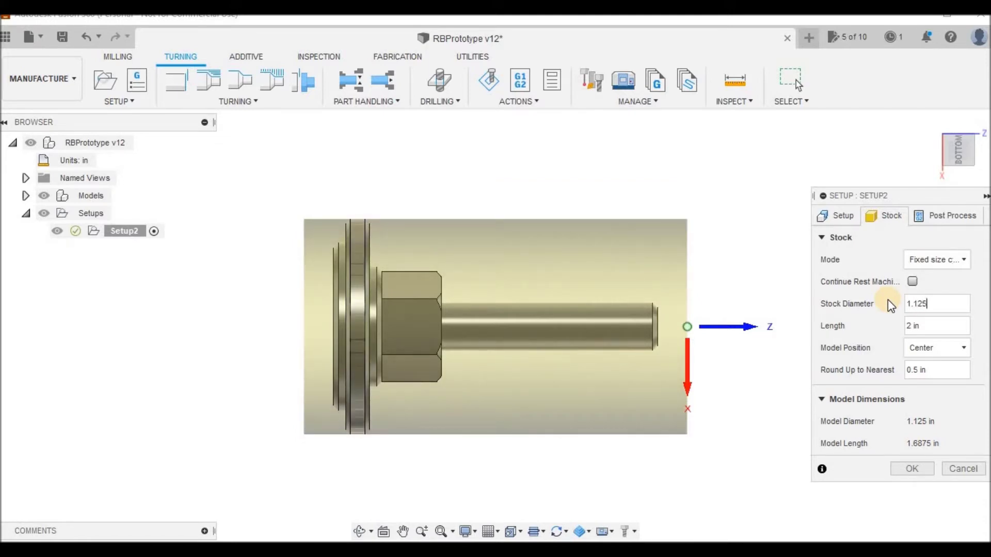
{"action": "left_click", "coordinate": [928, 325]}
{"action": "left_click", "coordinate": [887, 328]}
{"action": "type", "text": "4"}
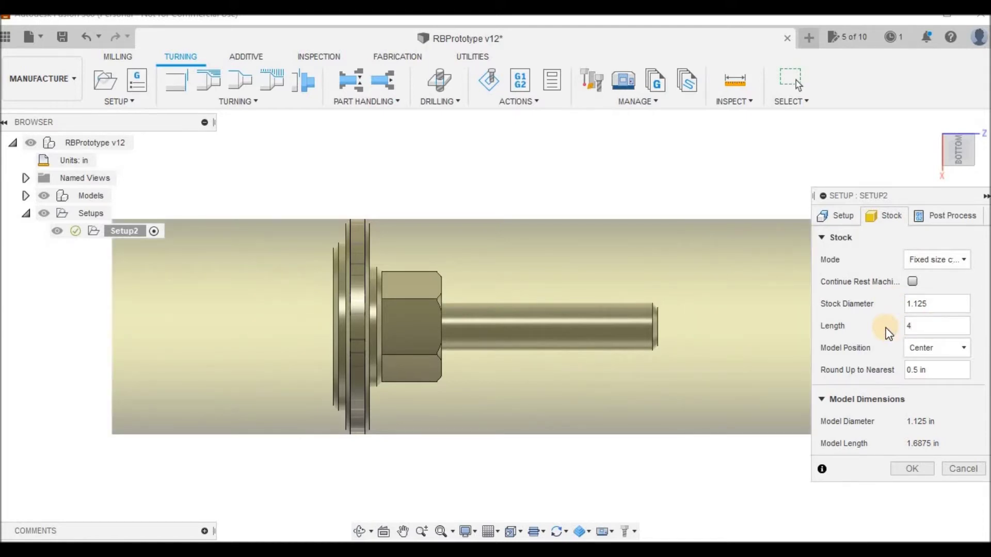
{"action": "left_click", "coordinate": [962, 348]}
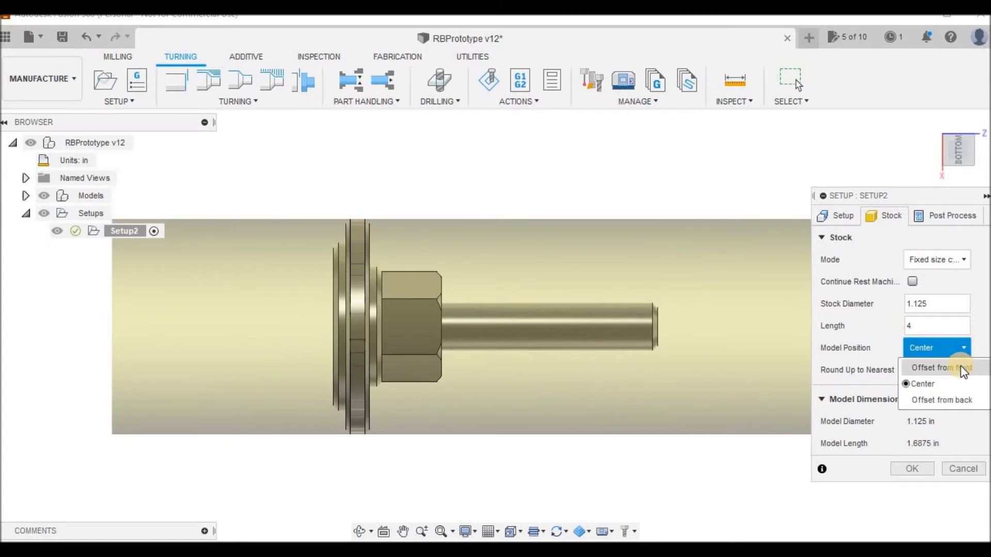
{"action": "left_click", "coordinate": [961, 366]}
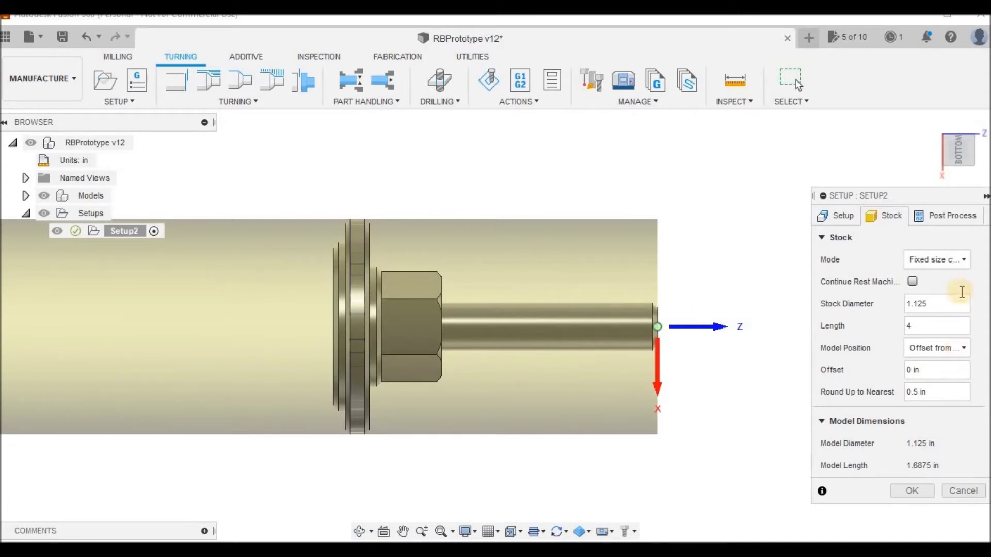
Step: Set the setup's program name to RB1 and finish the setup
{"action": "left_click", "coordinate": [949, 217]}
{"action": "left_click_drag", "start_coordinate": [946, 258], "coordinate": [907, 263]}
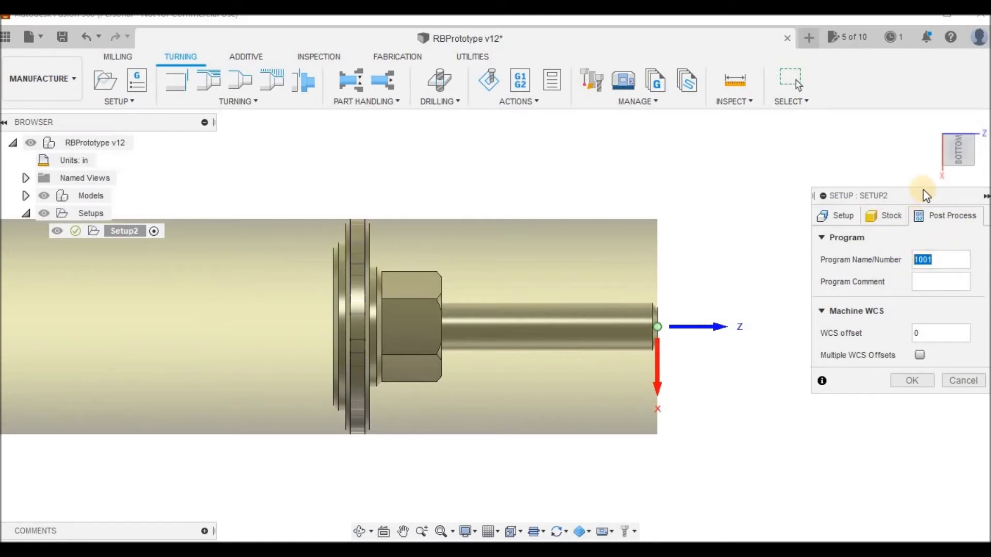
{"action": "type", "text": "RB1"}
{"action": "left_click", "coordinate": [910, 383]}
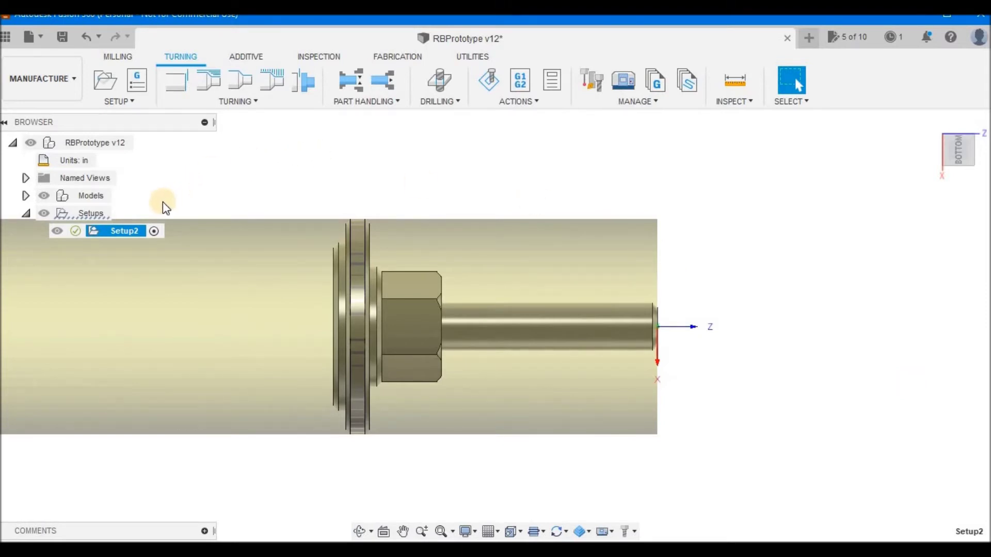
Step: Rename the new setup as Side 1
{"action": "double_click", "coordinate": [132, 231]}
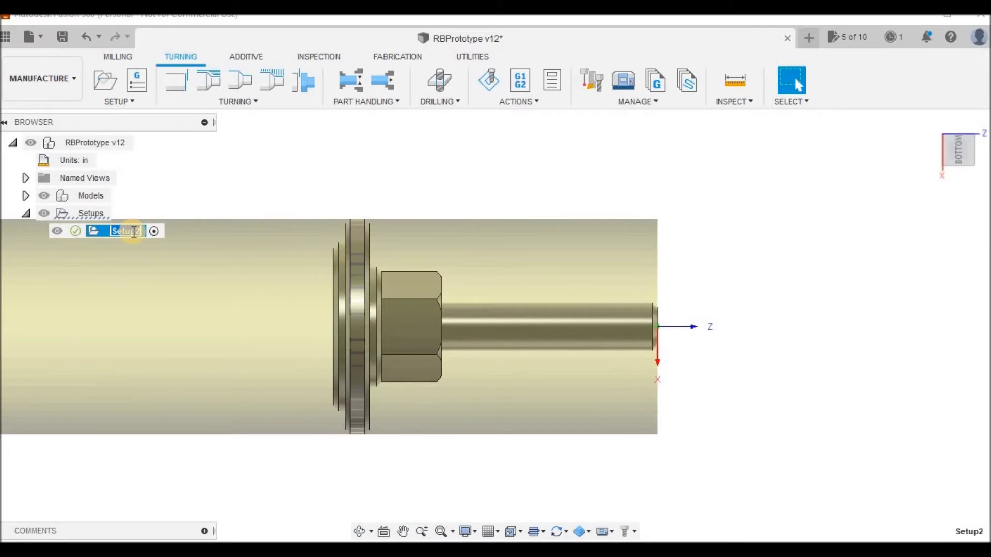
{"action": "type", "text": "Side 1"}
{"action": "key", "text": "Return"}
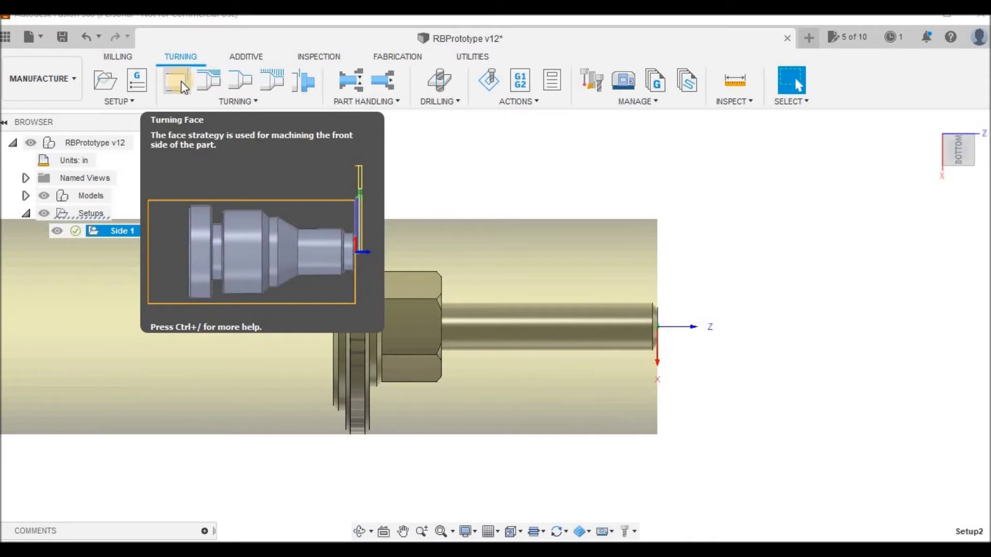
Step: Start a turning Face operation using tool 1, WNMG332 - DWLN-R (Turning general)
{"action": "left_click", "coordinate": [178, 83]}
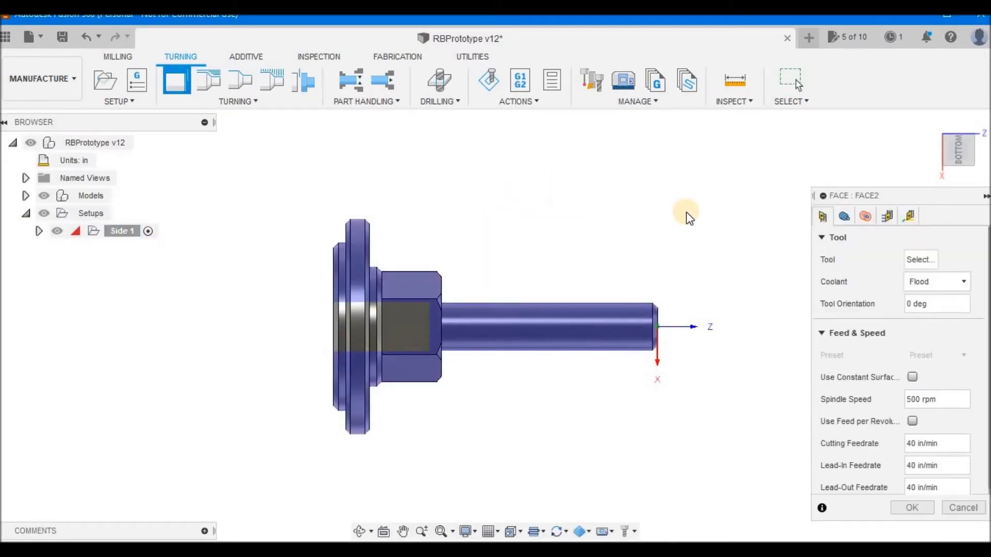
{"action": "left_click", "coordinate": [922, 260]}
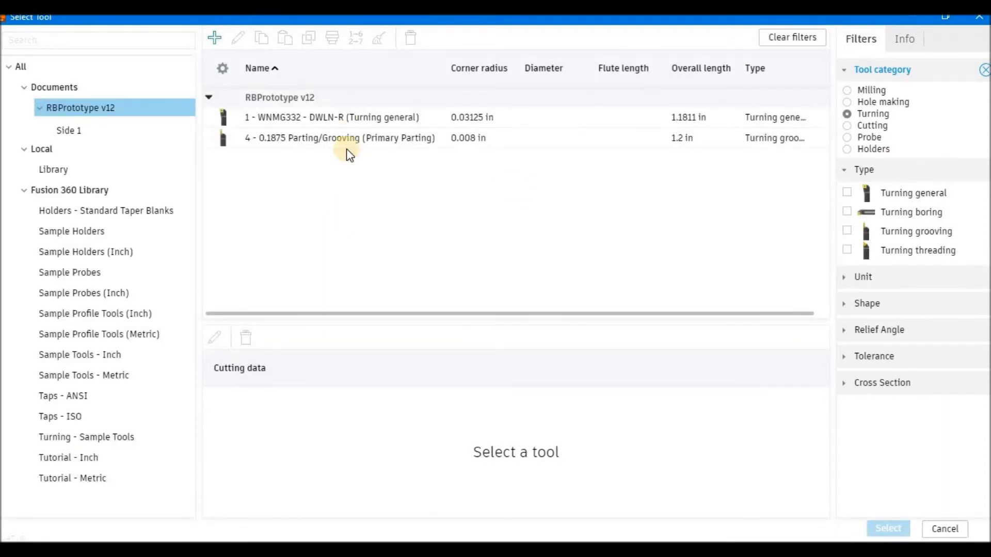
{"action": "left_click", "coordinate": [351, 122]}
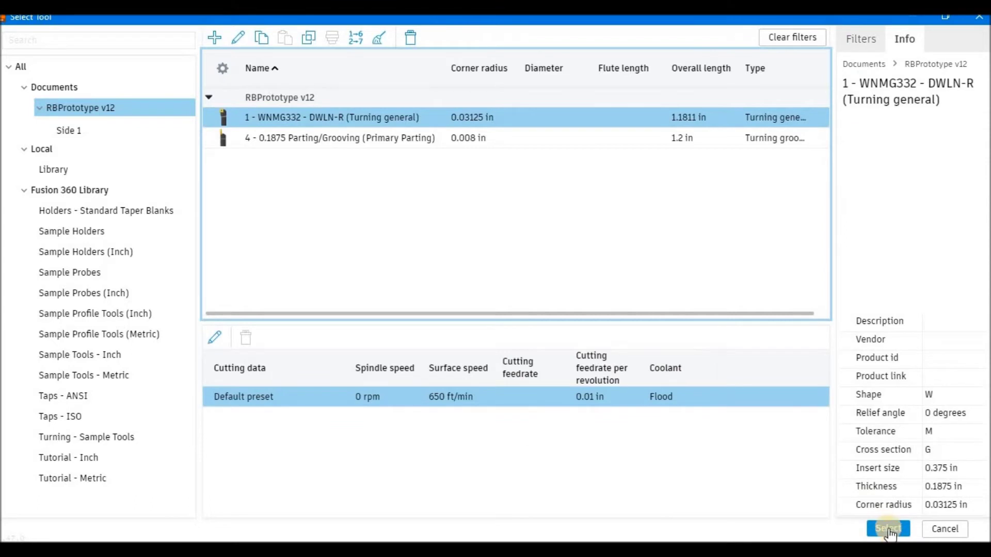
{"action": "left_click", "coordinate": [889, 530]}
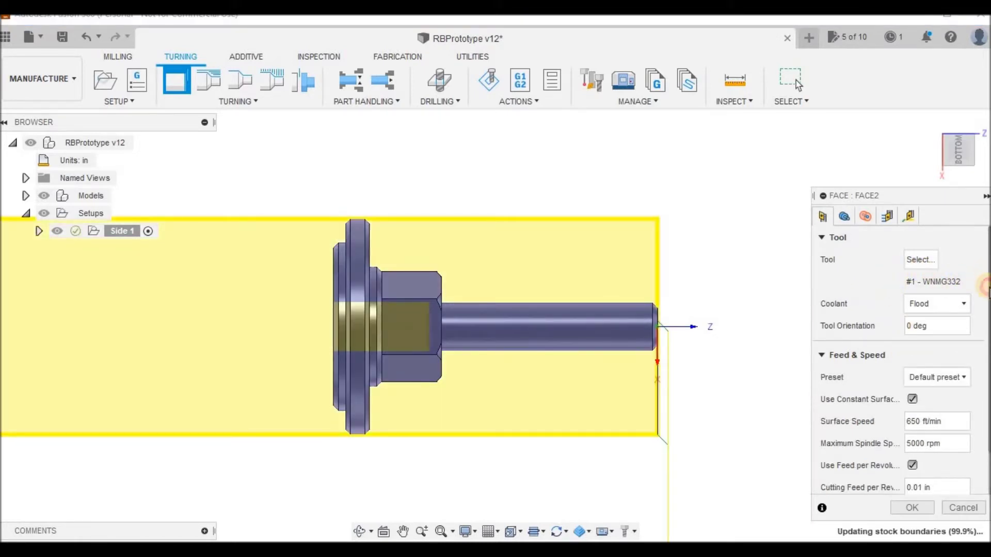
Step: Set the facing operation's maximum spindle speed to 950 rpm
{"action": "scroll", "coordinate": [983, 289], "scroll_direction": "down", "scroll_amount": 2}
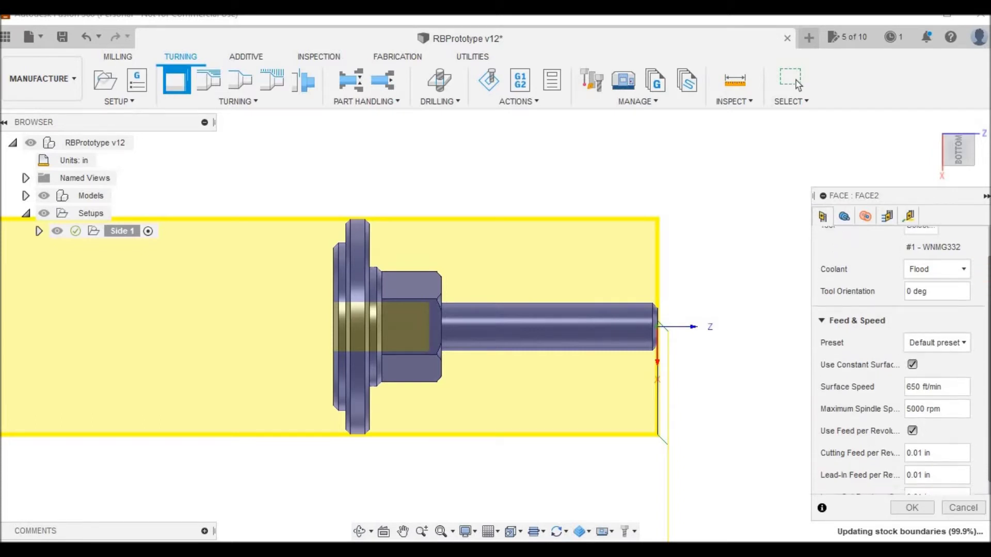
{"action": "scroll", "coordinate": [983, 289], "scroll_direction": "down", "scroll_amount": 1}
{"action": "double_click", "coordinate": [924, 395]}
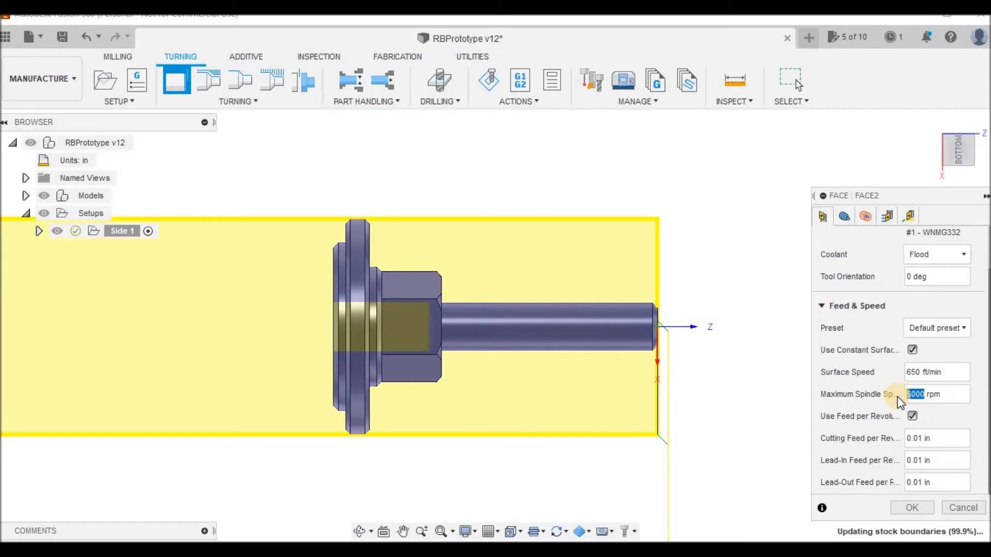
{"action": "type", "text": "950"}
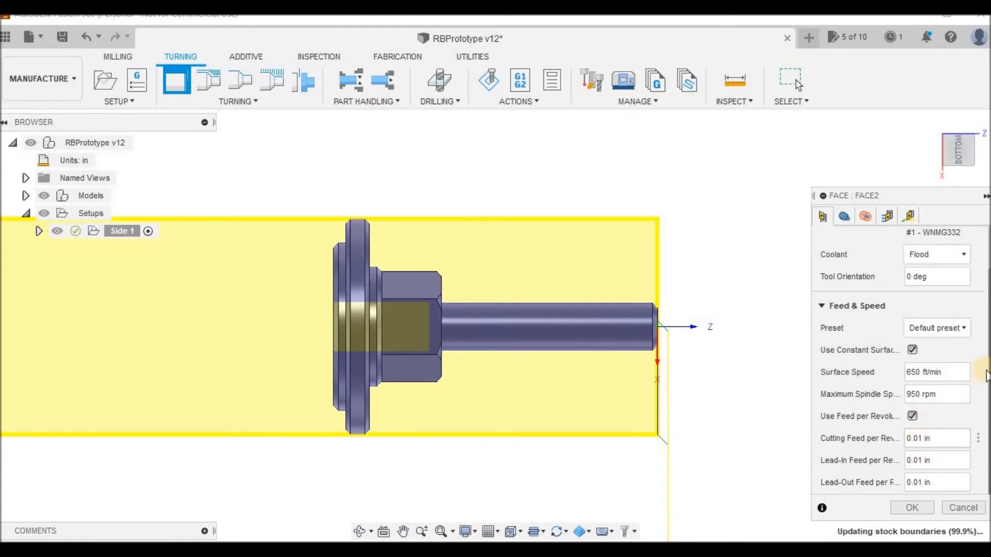
{"action": "left_click_drag", "start_coordinate": [988, 380], "coordinate": [988, 315]}
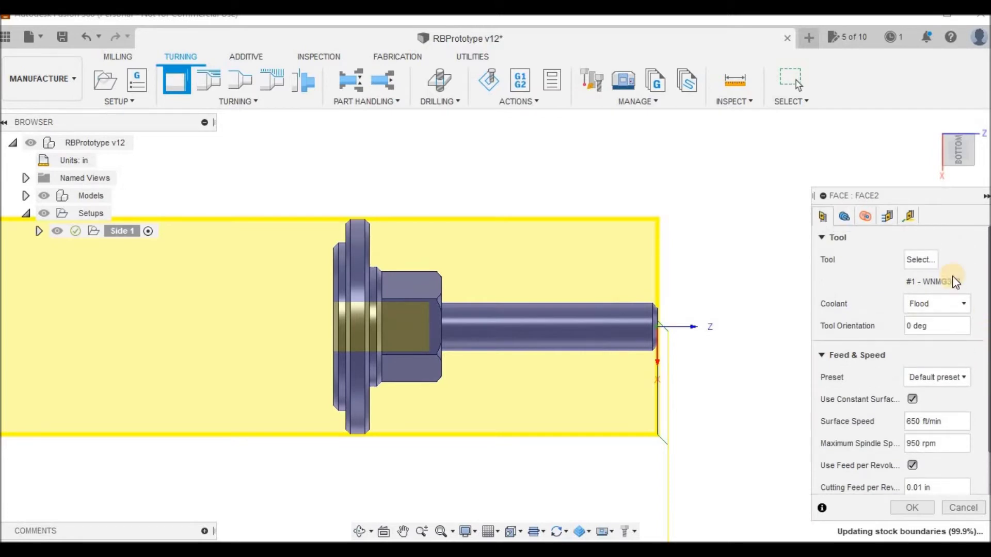
Step: Set the facing operation's retract offset to 0.1 in and its clearance offset to 0 in, viewing the part from the top
{"action": "left_click", "coordinate": [845, 217]}
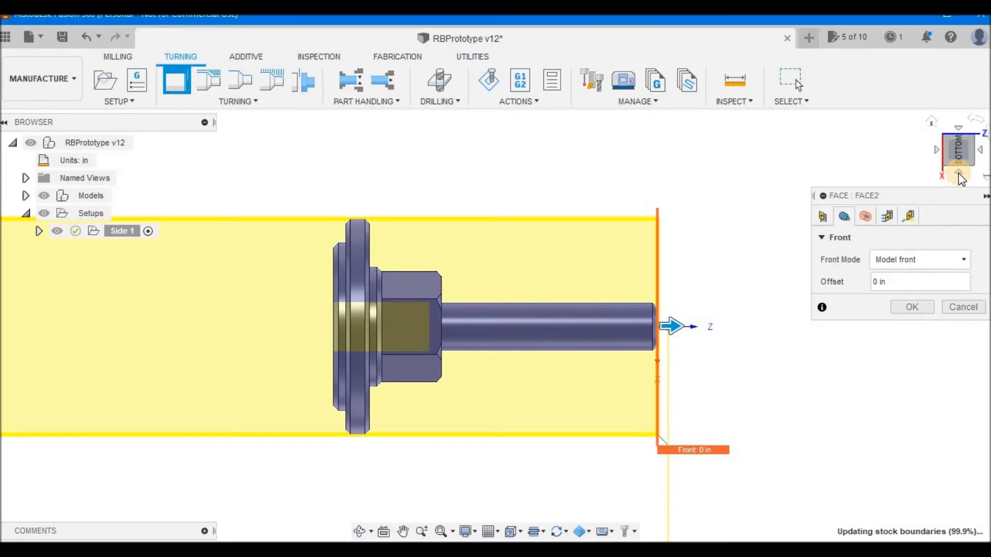
{"action": "left_click", "coordinate": [958, 174]}
{"action": "left_click", "coordinate": [960, 176]}
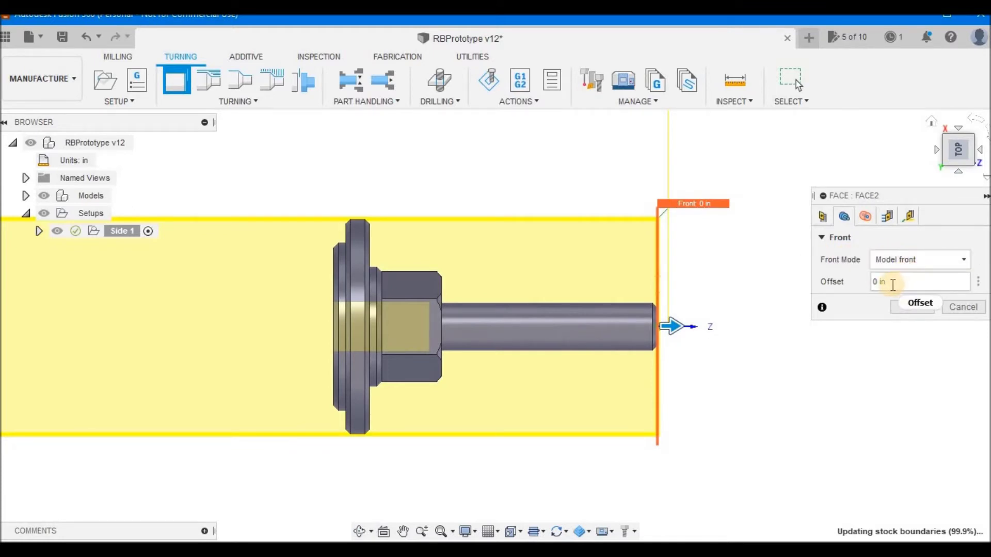
{"action": "left_click", "coordinate": [865, 216]}
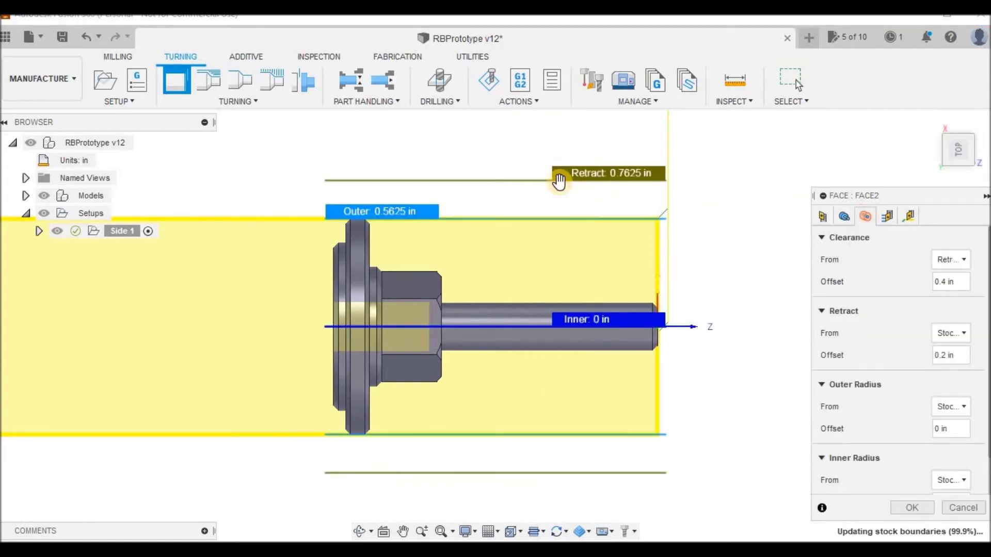
{"action": "left_click_drag", "start_coordinate": [556, 181], "coordinate": [556, 202]}
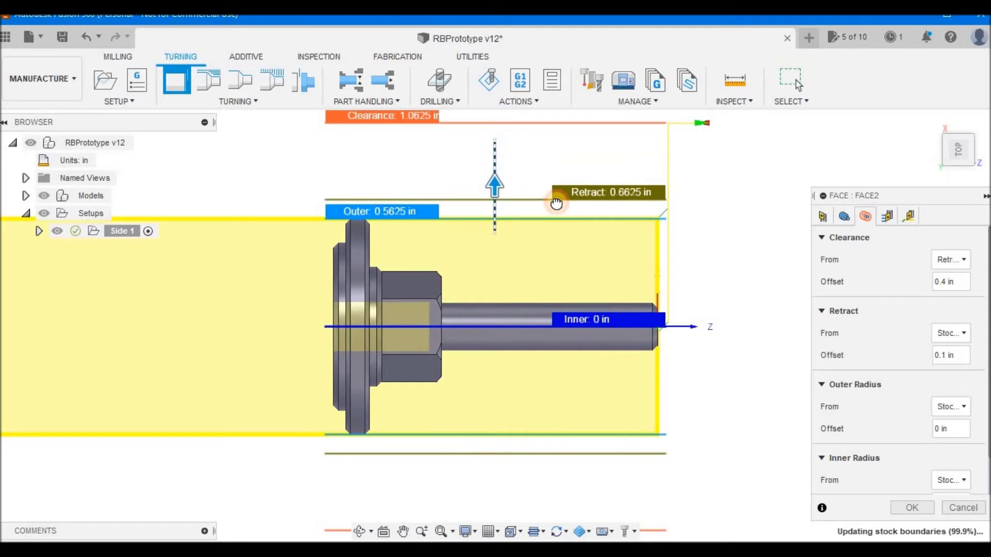
{"action": "left_click_drag", "start_coordinate": [503, 183], "coordinate": [505, 201]}
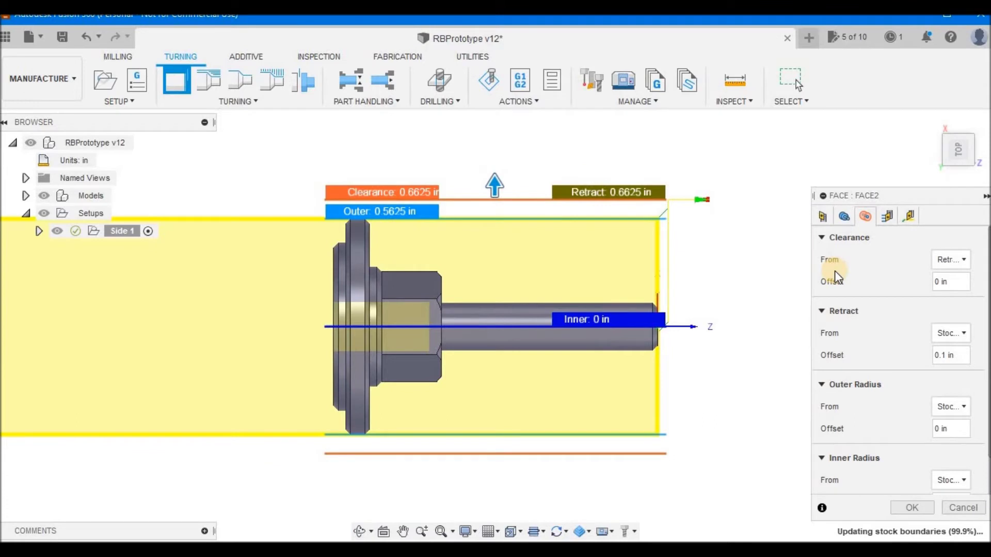
Step: Review the facing operation's passes and linking settings and create the operation with them as they are
{"action": "left_click", "coordinate": [888, 217]}
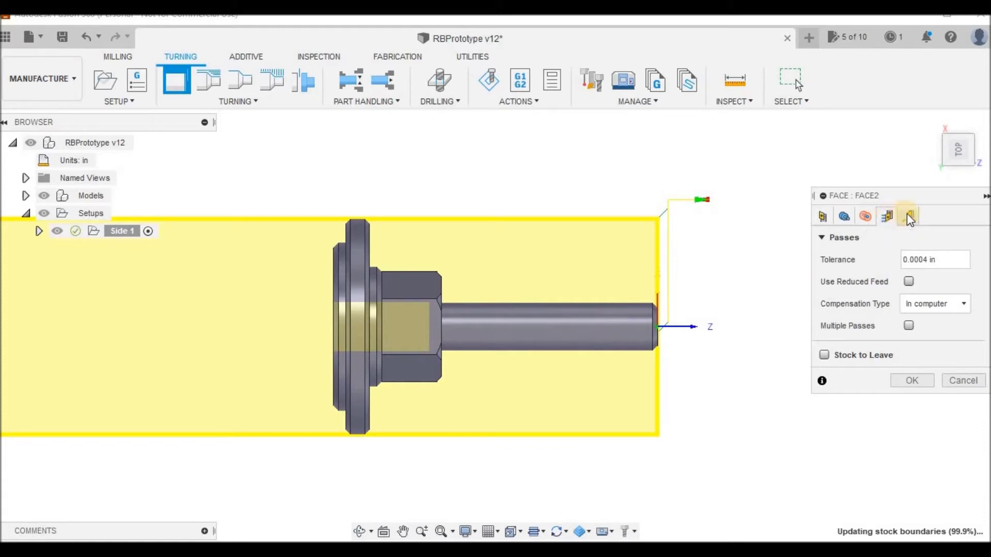
{"action": "left_click", "coordinate": [909, 216]}
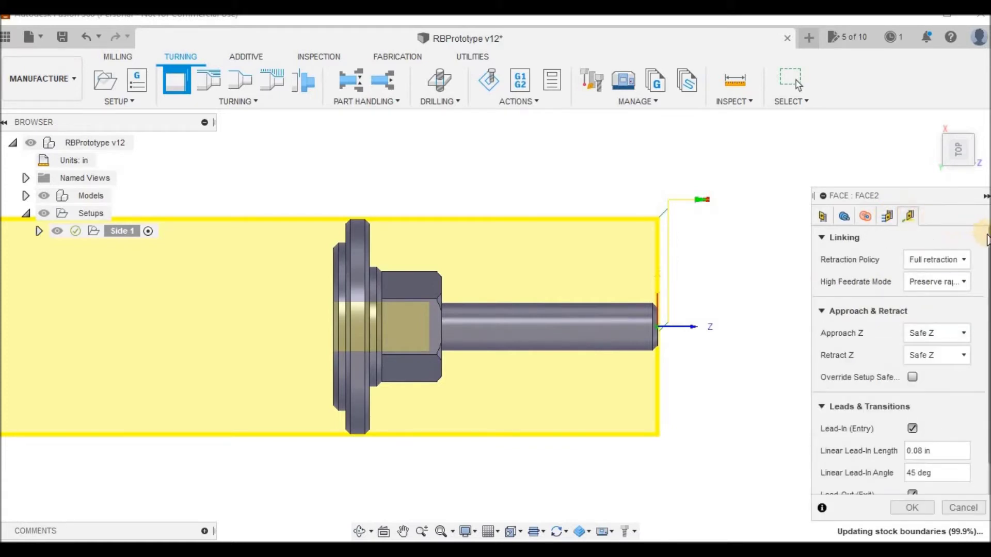
{"action": "scroll", "coordinate": [986, 238], "scroll_direction": "down", "scroll_amount": 2}
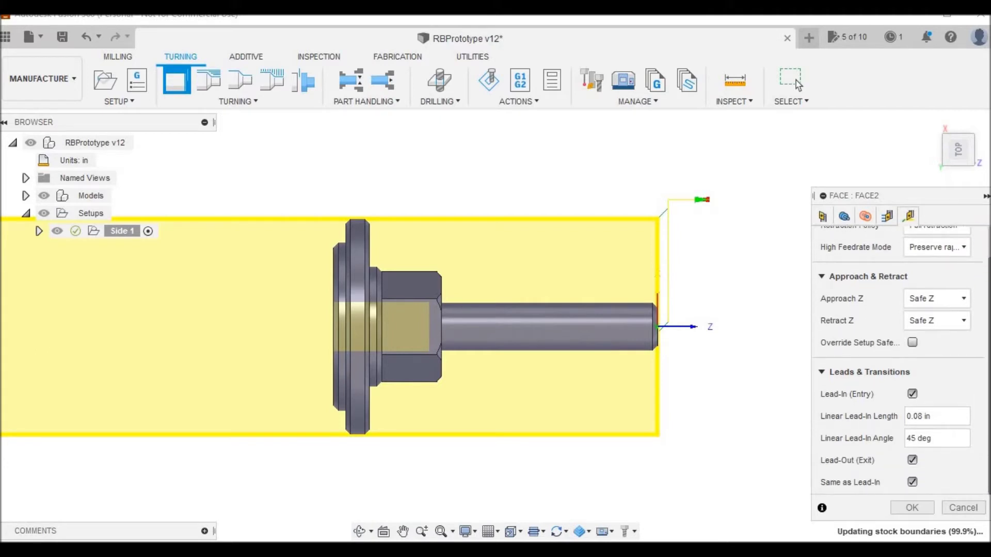
{"action": "left_click", "coordinate": [912, 508]}
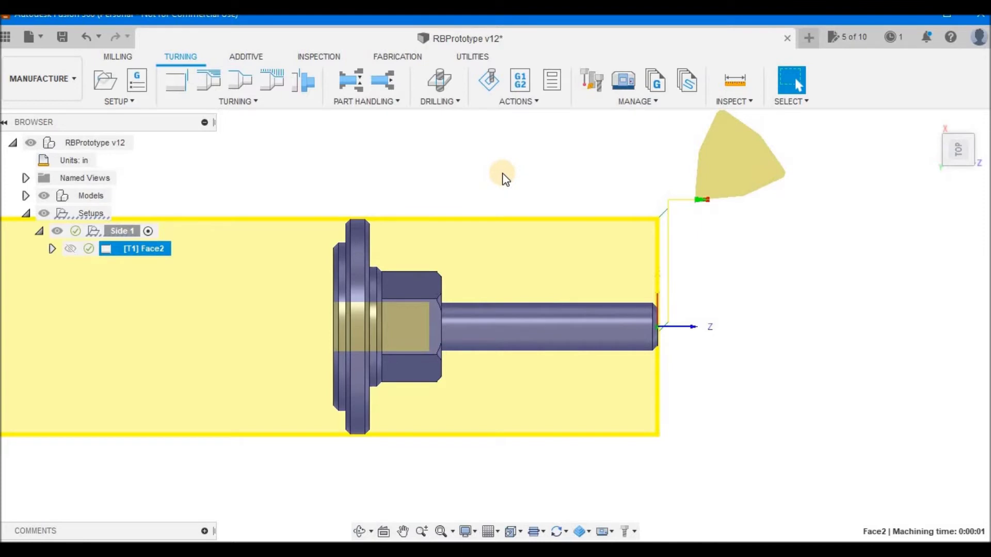
Step: Save the design with the version description User Saved
{"action": "mouse_move", "coordinate": [83, 248]}
{"action": "left_click", "coordinate": [63, 36]}
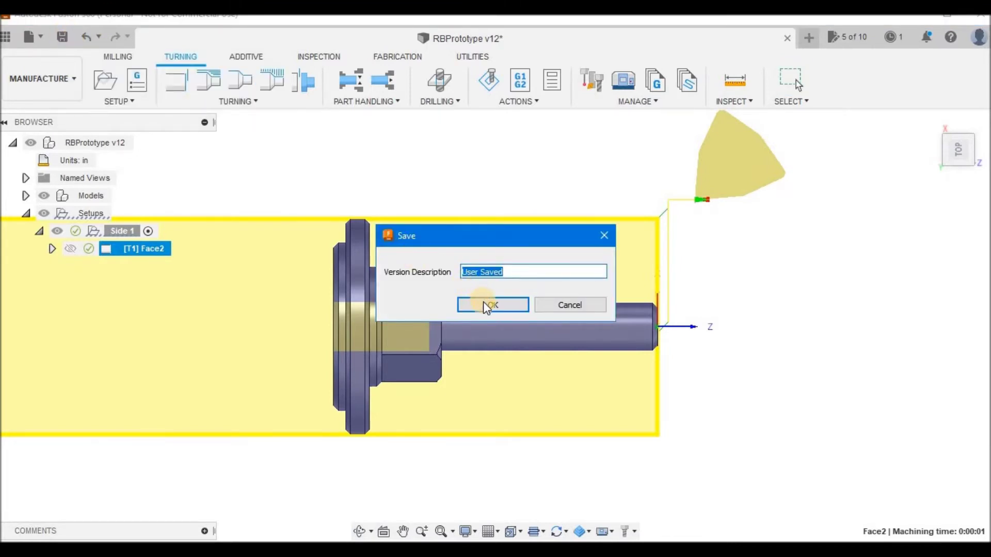
{"action": "left_click", "coordinate": [486, 306]}
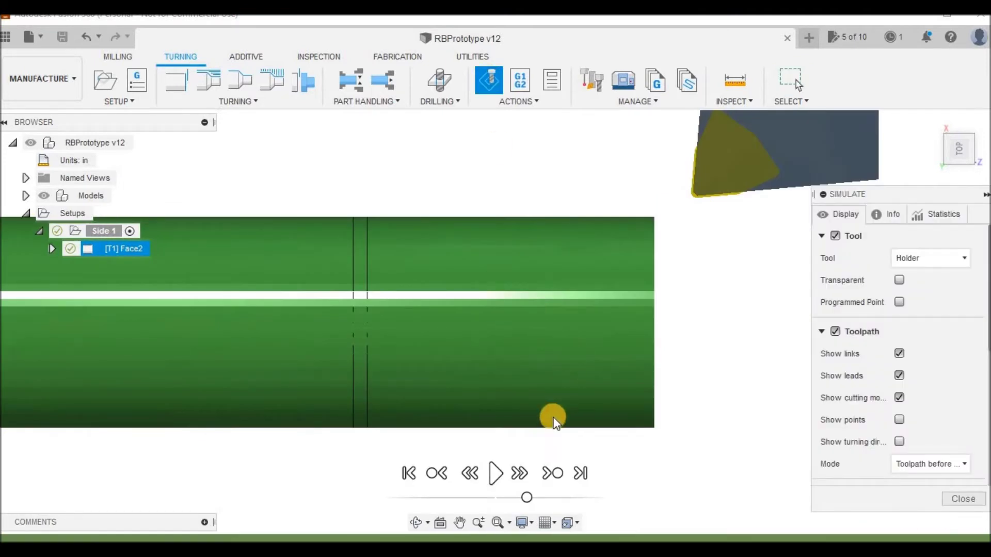
Step: Play the simulation of the facing toolpath and close it
{"action": "left_click", "coordinate": [496, 476]}
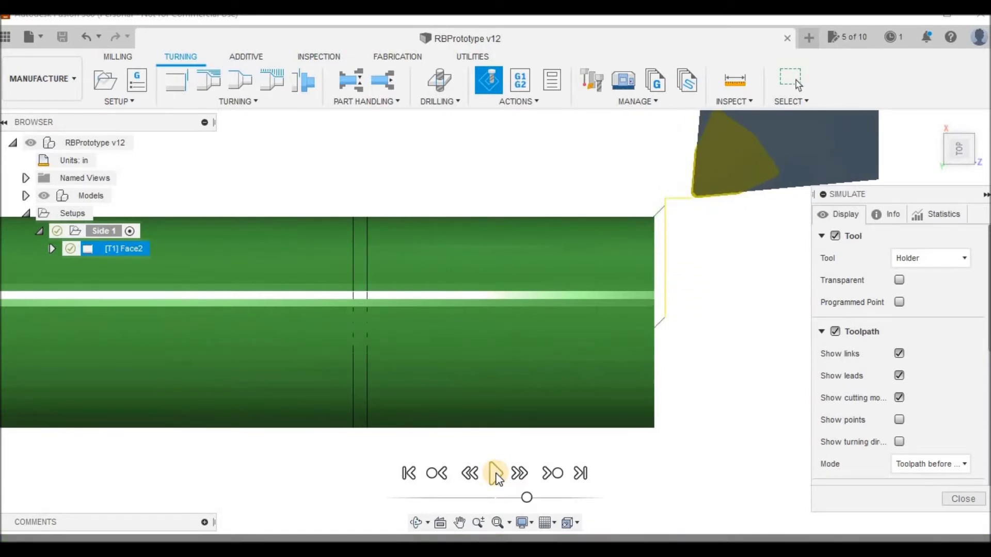
{"action": "left_click", "coordinate": [960, 499]}
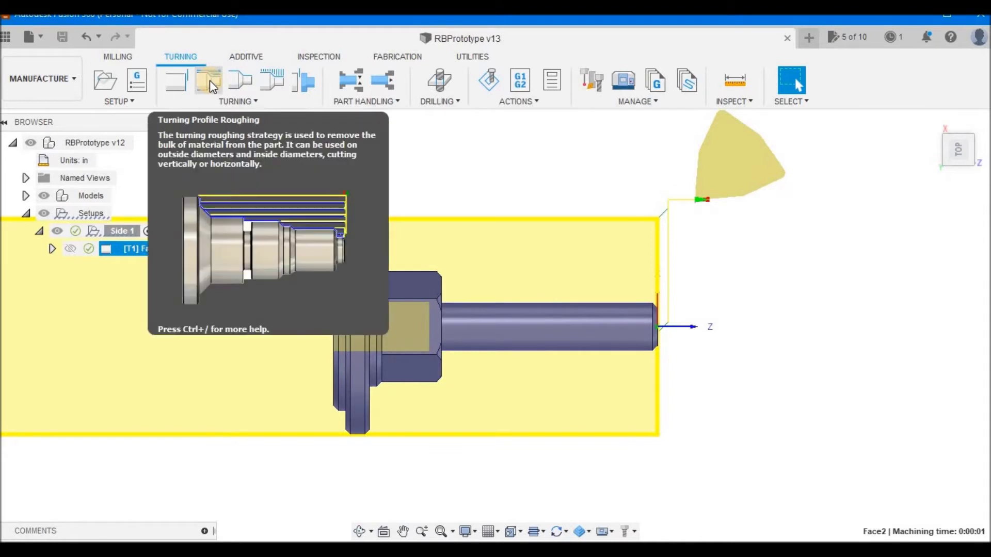
Step: Start a turning Profile Roughing operation with tool 1, WNMG332, and set its maximum spindle speed to 950 rpm
{"action": "left_click", "coordinate": [209, 80]}
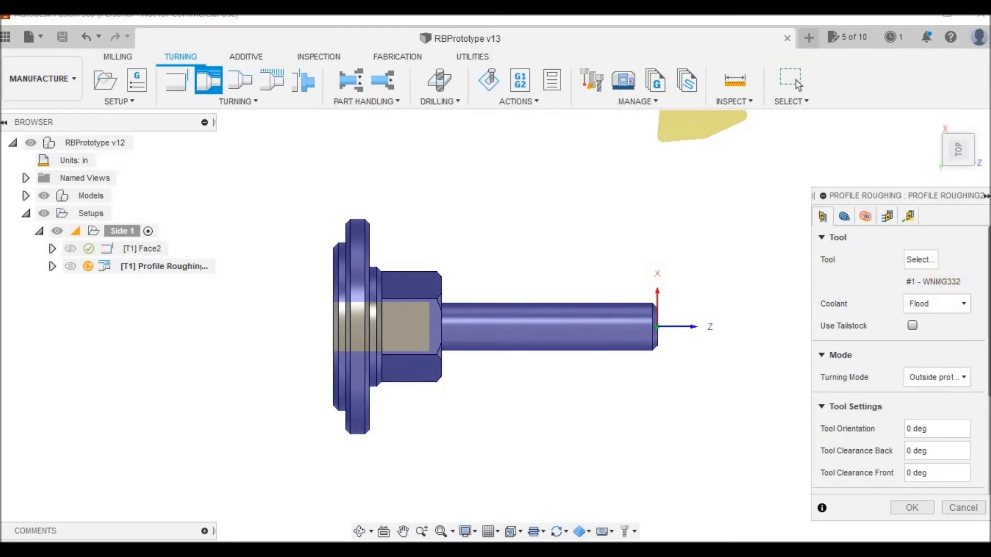
{"action": "left_click_drag", "start_coordinate": [988, 259], "coordinate": [988, 356]}
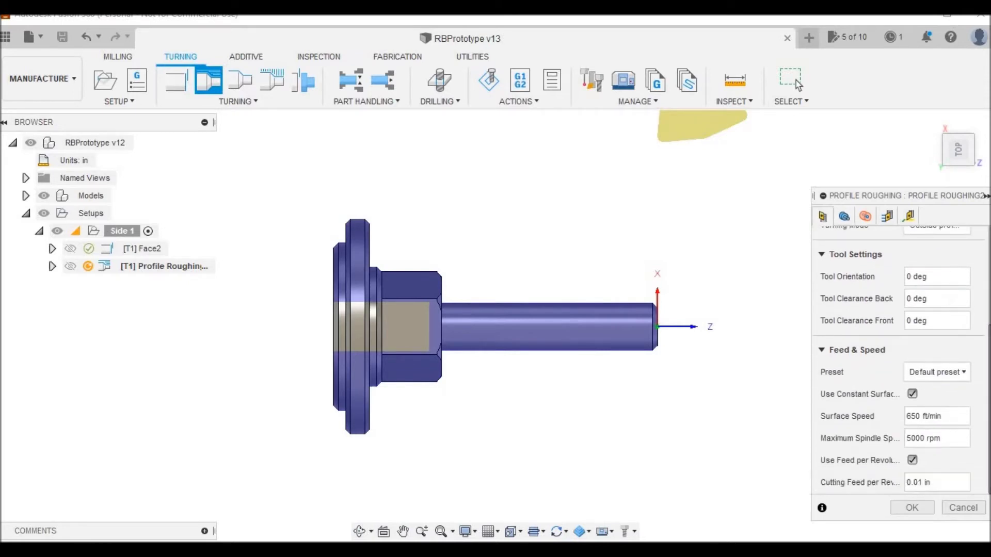
{"action": "left_click_drag", "start_coordinate": [923, 438], "coordinate": [903, 439]}
{"action": "type", "text": "950"}
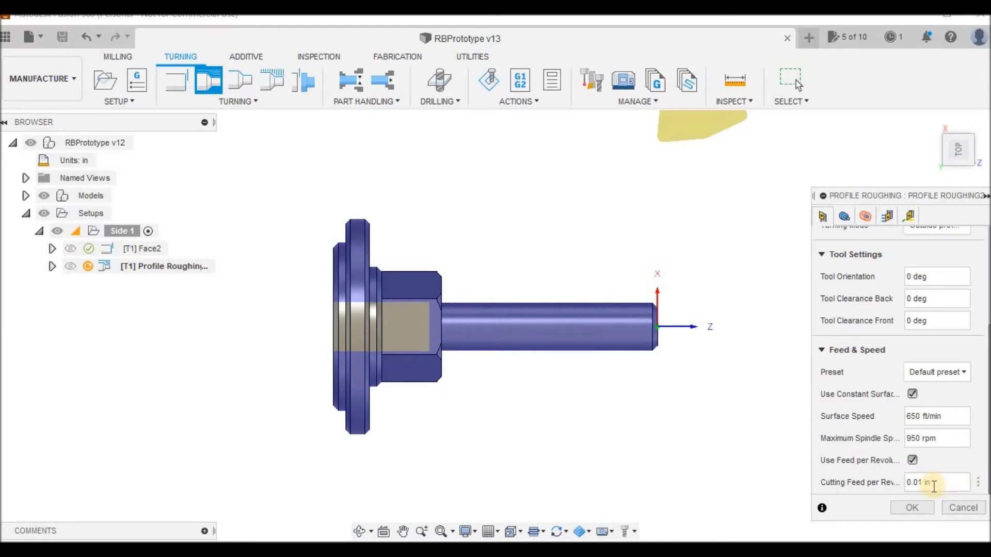
{"action": "left_click", "coordinate": [916, 197]}
Step: Lower the profile roughing clearance offset to 0.1 in, keeping the front and back limits at the model ends
{"action": "left_click", "coordinate": [844, 217]}
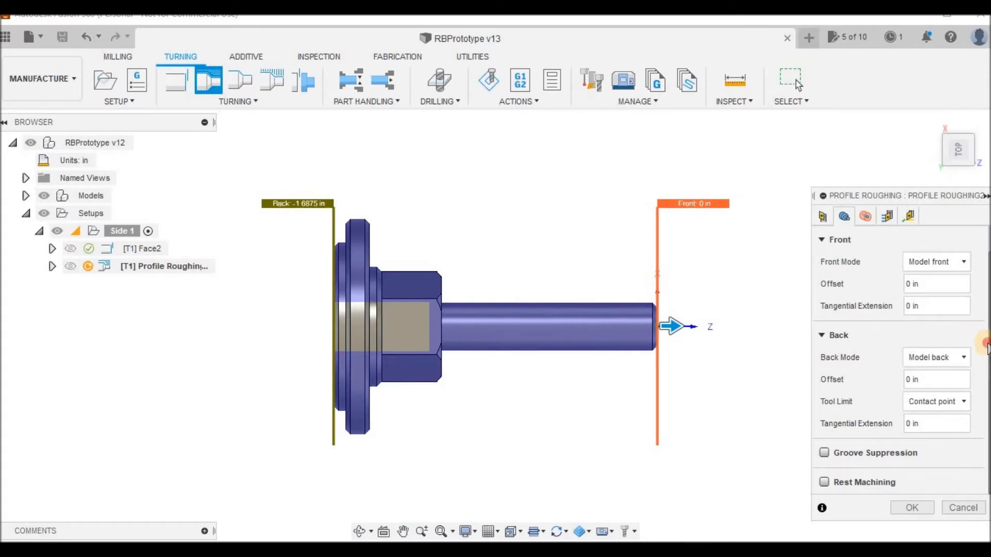
{"action": "left_click", "coordinate": [863, 217]}
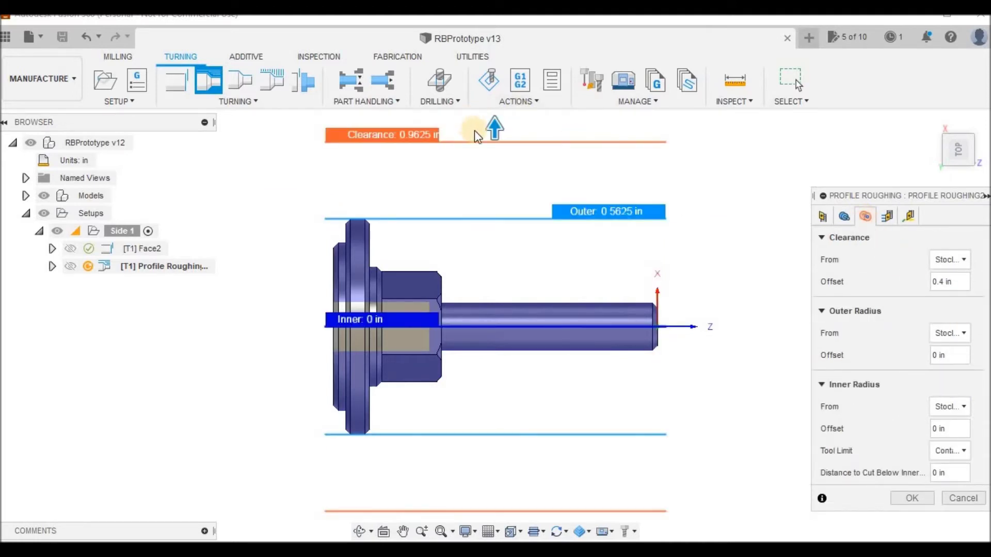
{"action": "left_click_drag", "start_coordinate": [494, 132], "coordinate": [498, 209]}
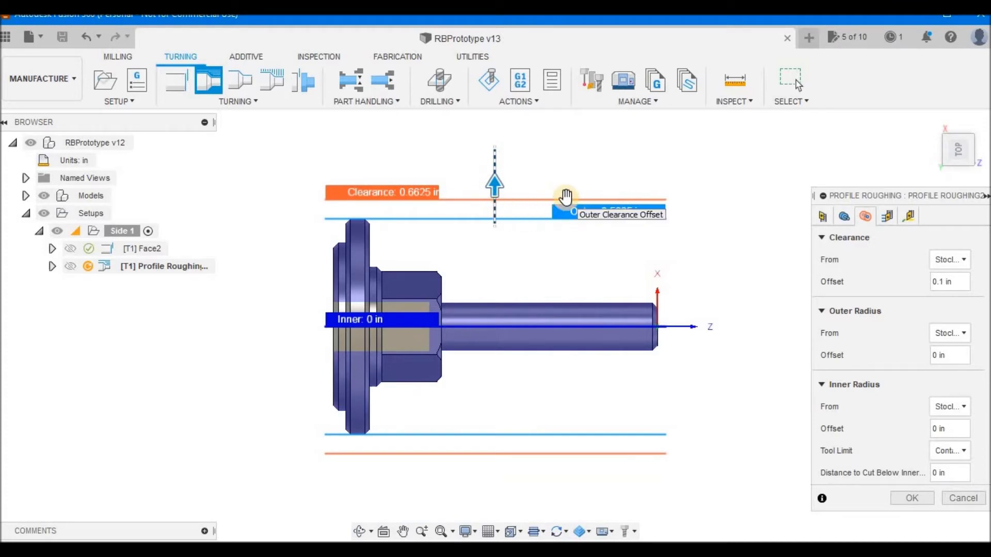
Step: Disallow grooving in the roughing passes and set the maximum depth of cut to 0.100 in
{"action": "left_click", "coordinate": [887, 219]}
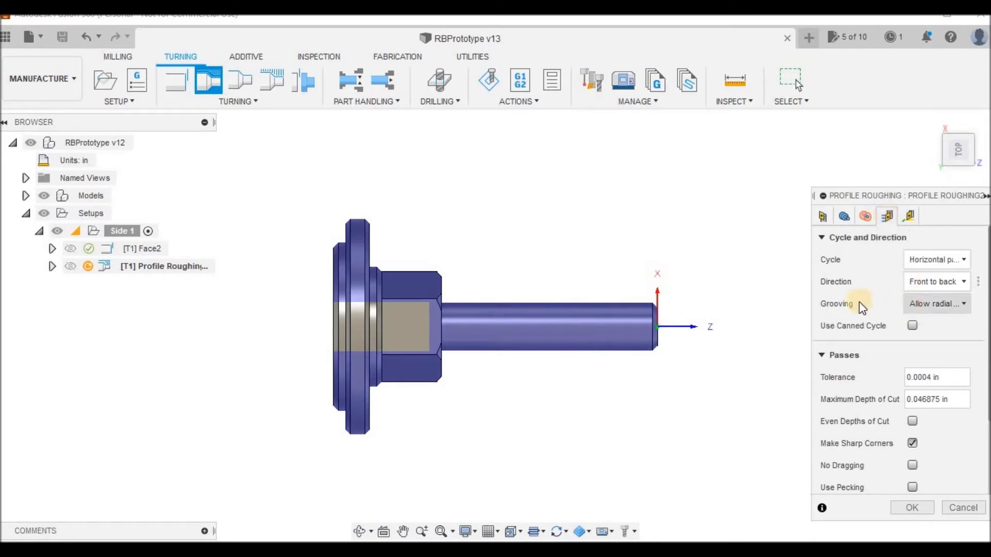
{"action": "left_click", "coordinate": [959, 309]}
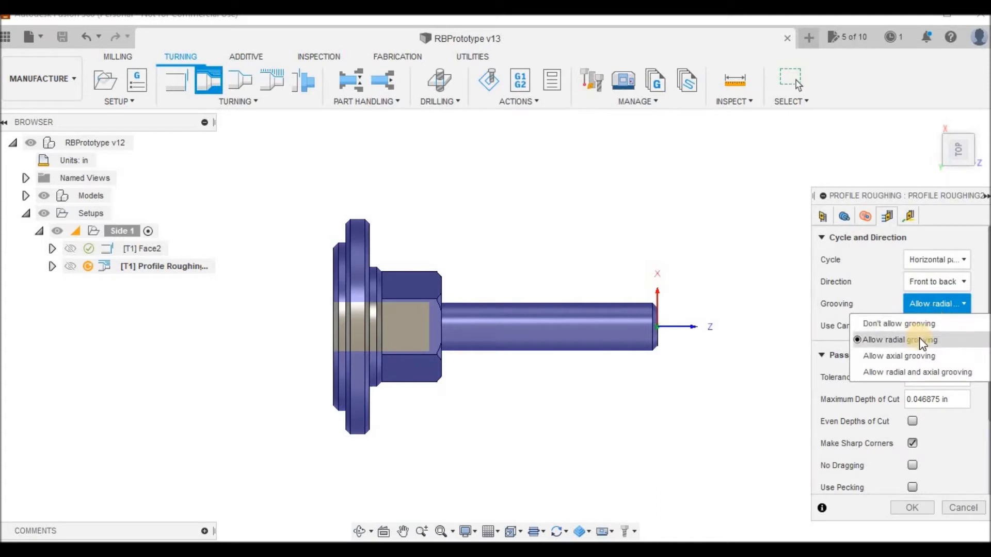
{"action": "left_click", "coordinate": [905, 324]}
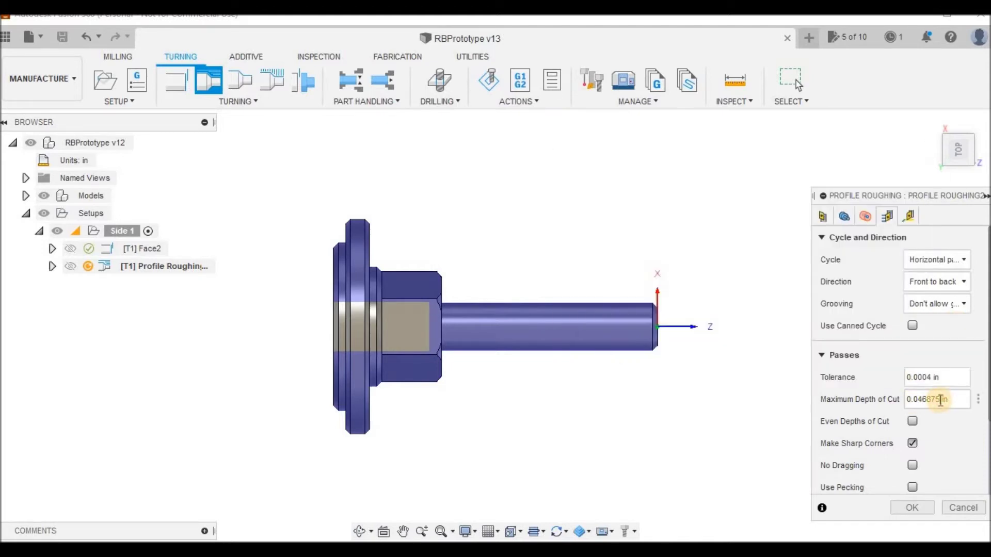
{"action": "left_click_drag", "start_coordinate": [940, 400], "coordinate": [917, 401]}
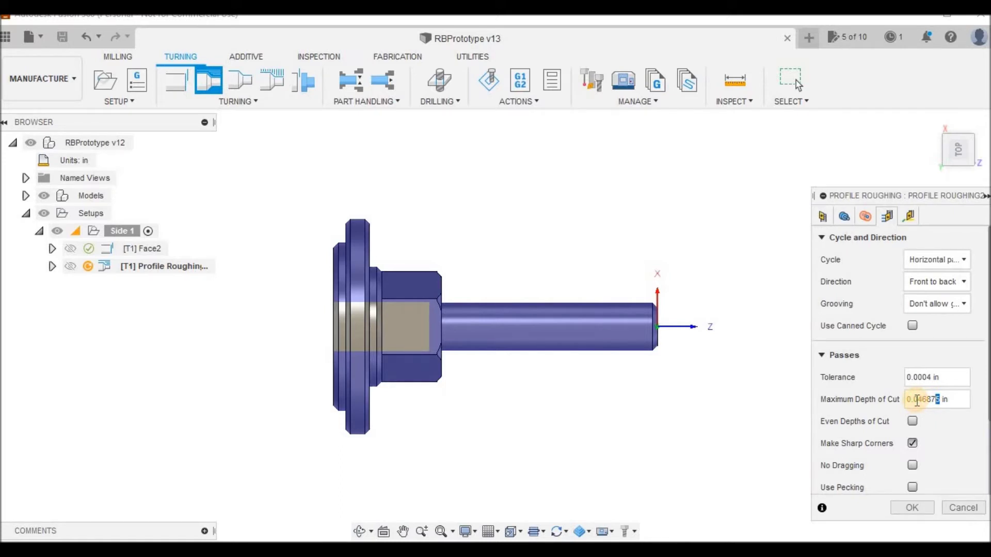
{"action": "left_click_drag", "start_coordinate": [913, 401], "coordinate": [943, 400]}
{"action": "type", "text": "100"}
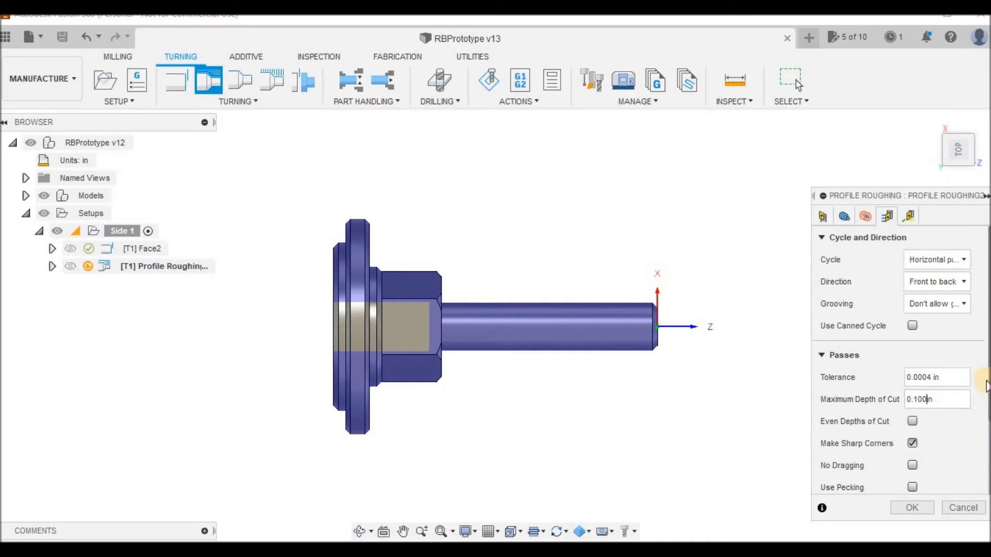
Step: Set the roughing stock to leave to 0.010 in for X and 0.005 in for Z
{"action": "left_click_drag", "start_coordinate": [987, 384], "coordinate": [986, 500]}
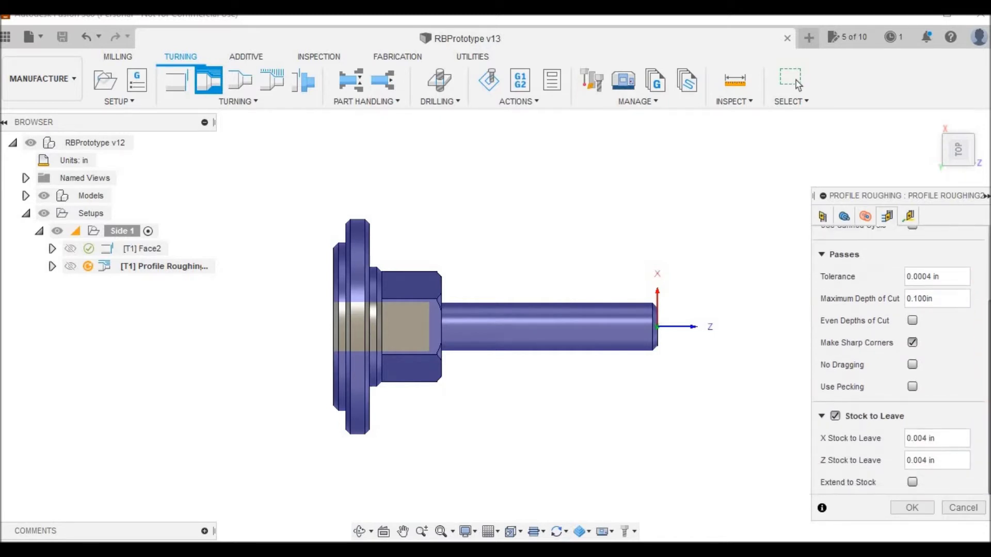
{"action": "left_click", "coordinate": [926, 439]}
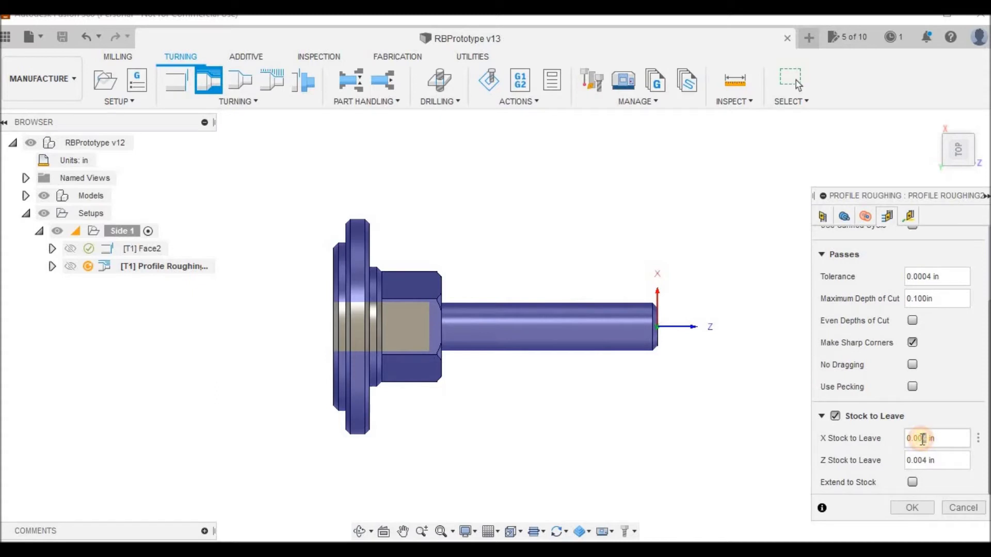
{"action": "left_click_drag", "start_coordinate": [926, 438], "coordinate": [917, 439]}
{"action": "type", "text": "10"}
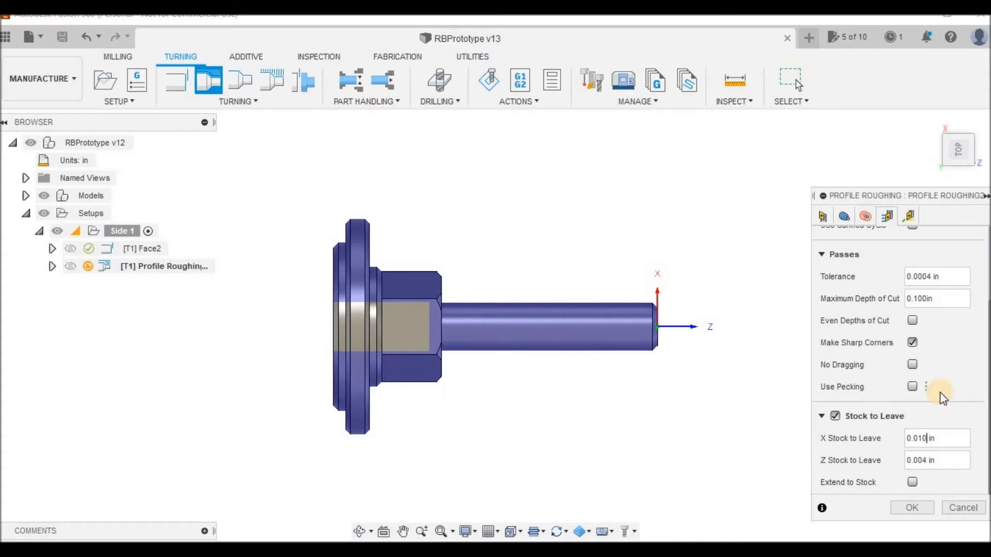
{"action": "left_click", "coordinate": [925, 460]}
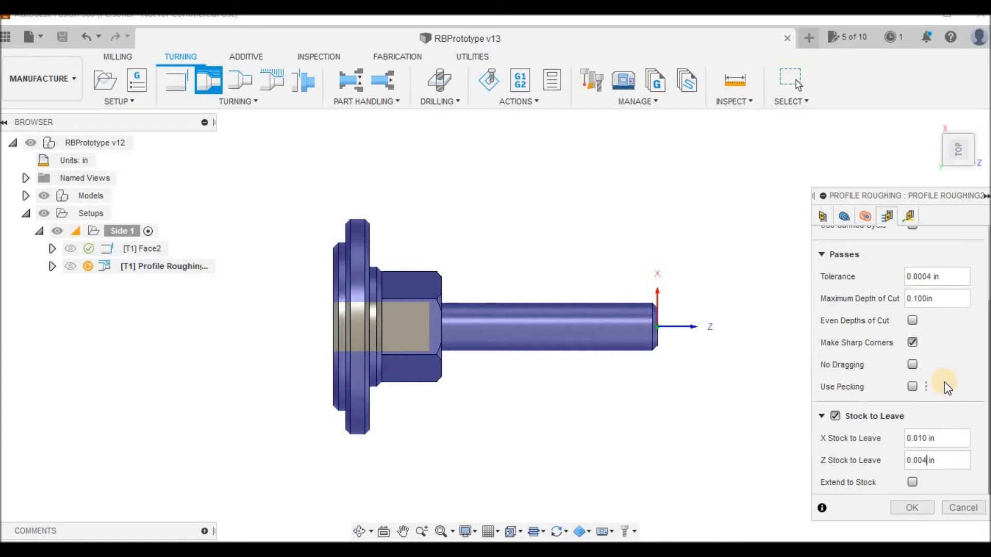
{"action": "key", "text": "BackSpace"}
{"action": "type", "text": "5"}
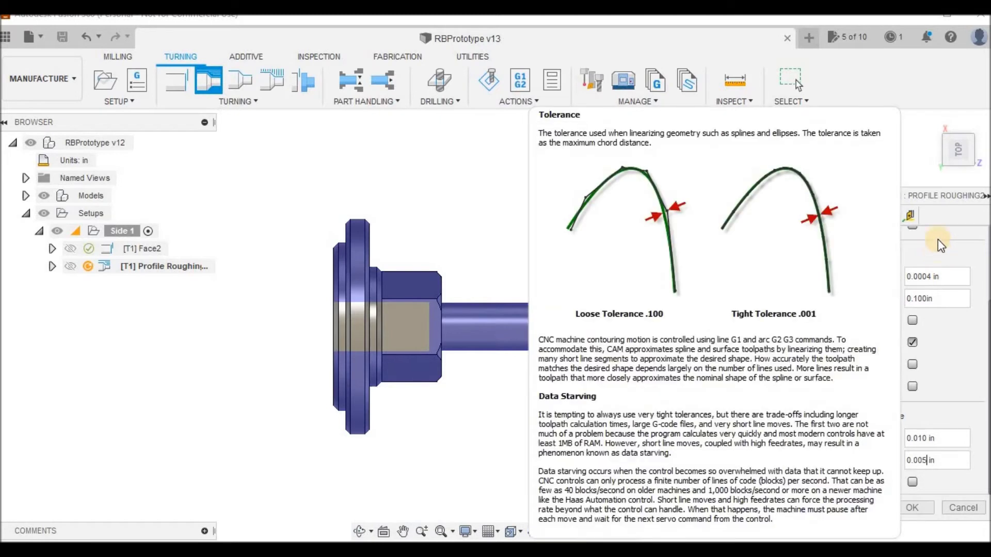
Step: Keep the roughing operation's Z approach at Safe Z and create the operation
{"action": "left_click", "coordinate": [909, 217]}
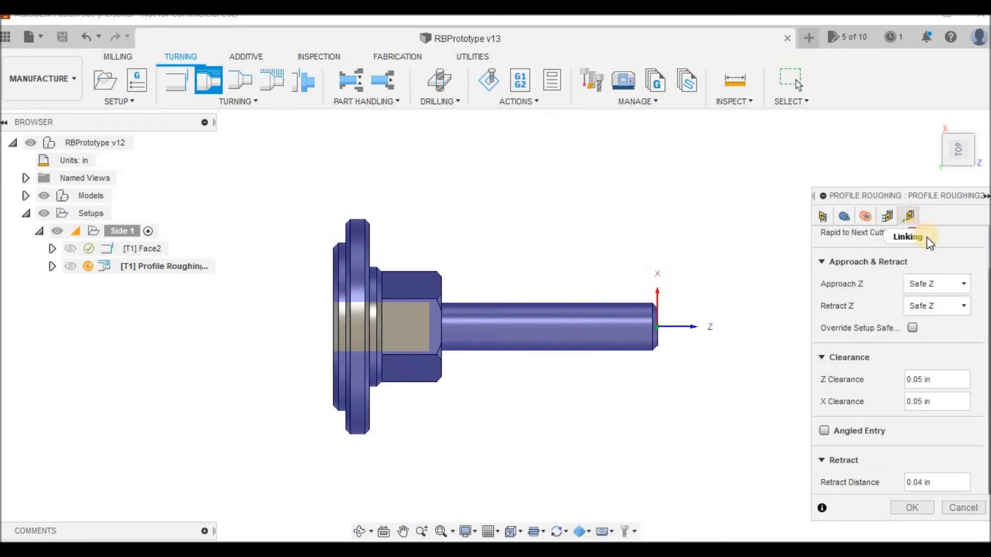
{"action": "left_click", "coordinate": [942, 284]}
{"action": "left_click", "coordinate": [958, 325]}
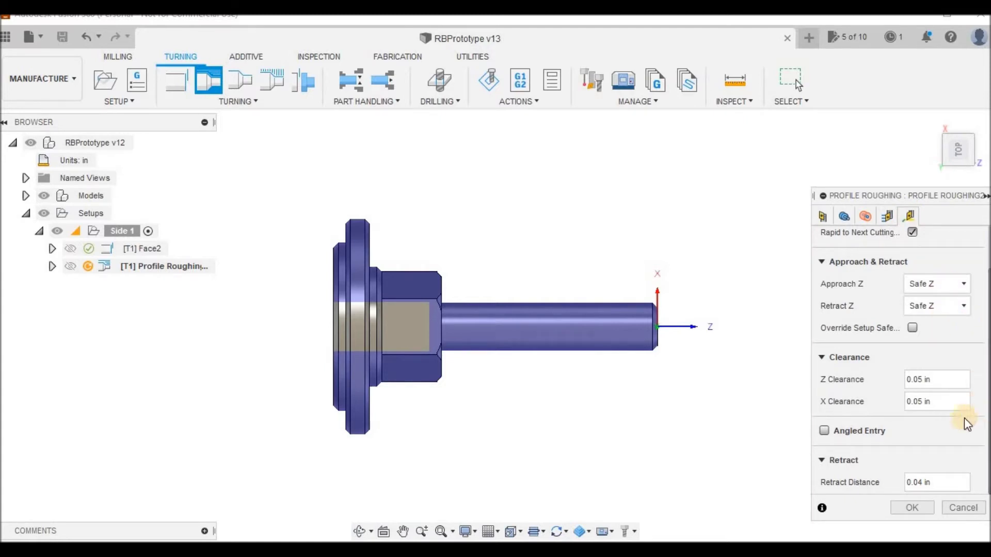
{"action": "left_click", "coordinate": [914, 509]}
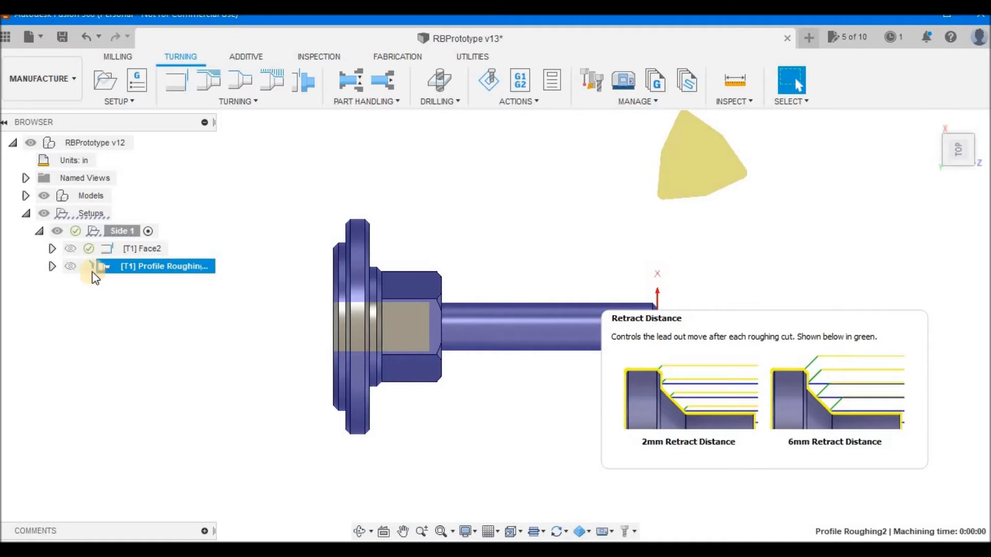
Step: Simulate the profile roughing toolpath on the stock
{"action": "mouse_move", "coordinate": [89, 265]}
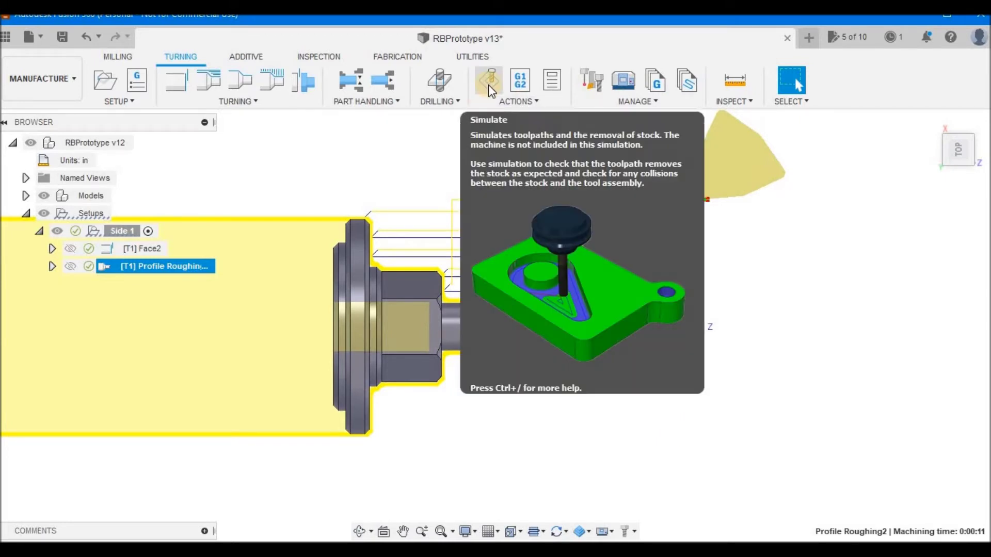
{"action": "left_click", "coordinate": [488, 85]}
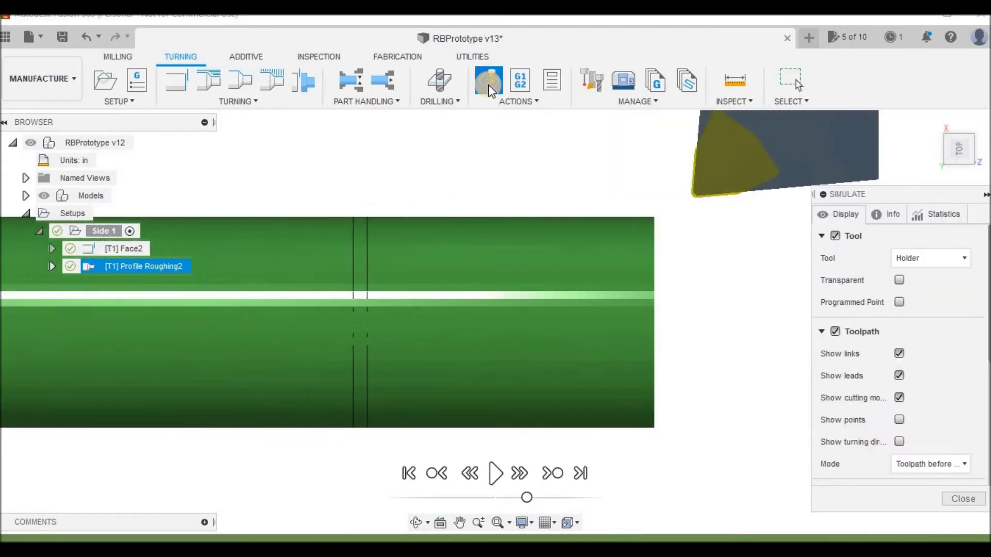
{"action": "left_click", "coordinate": [495, 474]}
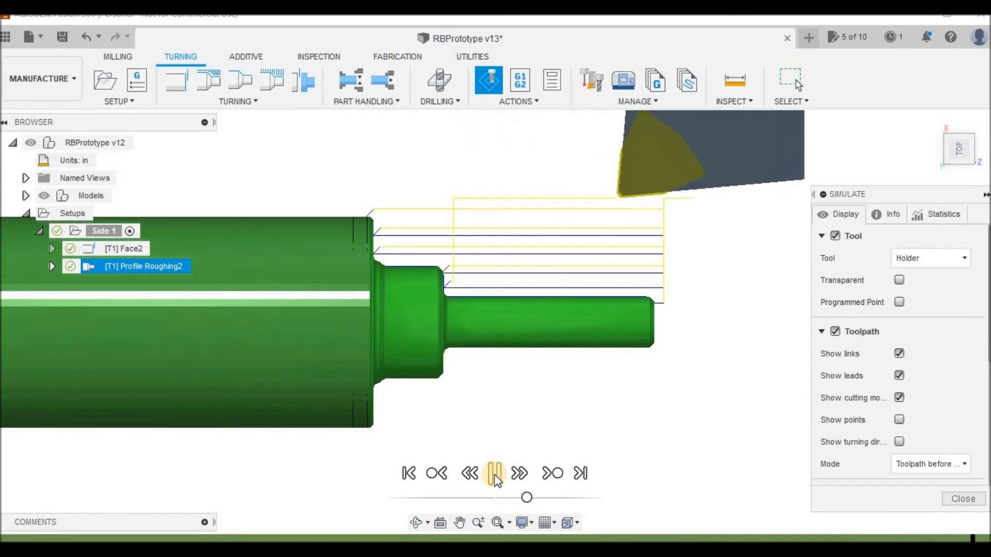
Step: Close the roughing simulation and derive a Turning Profile Finishing operation from Profile Roughing2
{"action": "left_click", "coordinate": [495, 477]}
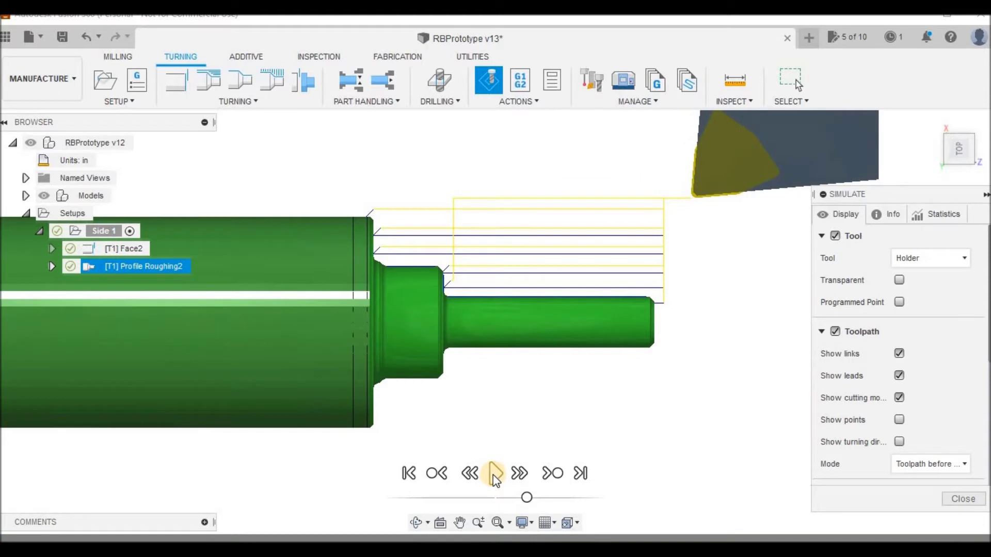
{"action": "left_click", "coordinate": [961, 499]}
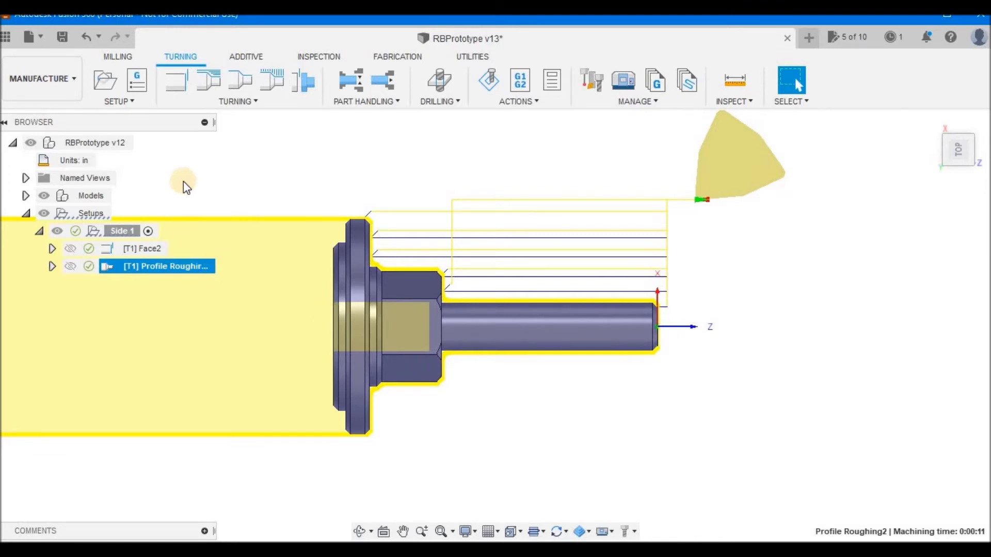
{"action": "right_click", "coordinate": [172, 265]}
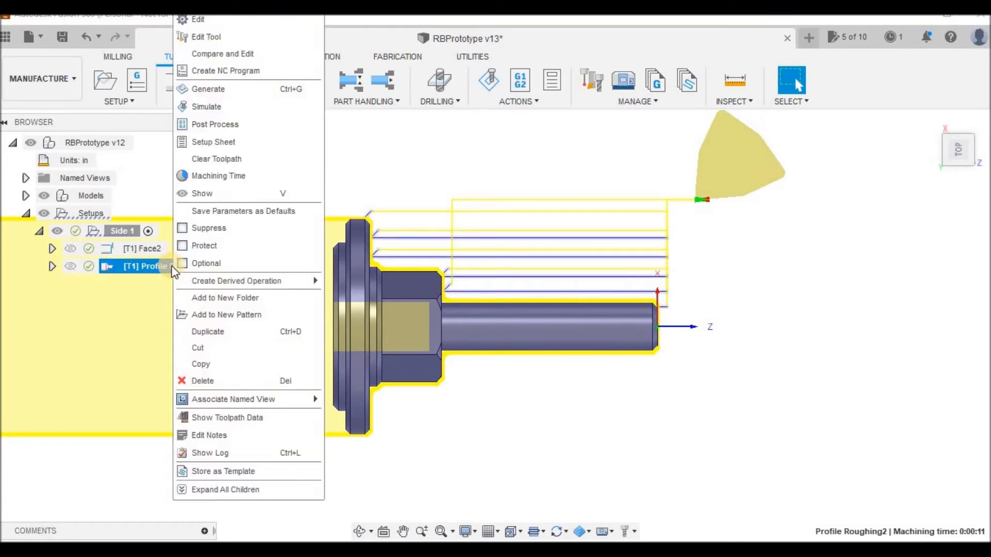
{"action": "mouse_move", "coordinate": [247, 285]}
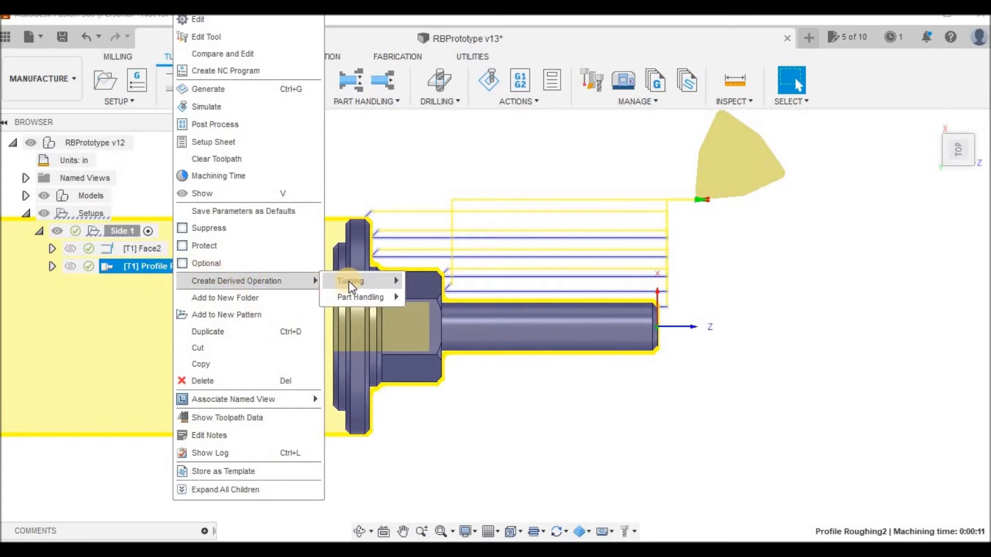
{"action": "mouse_move", "coordinate": [349, 285]}
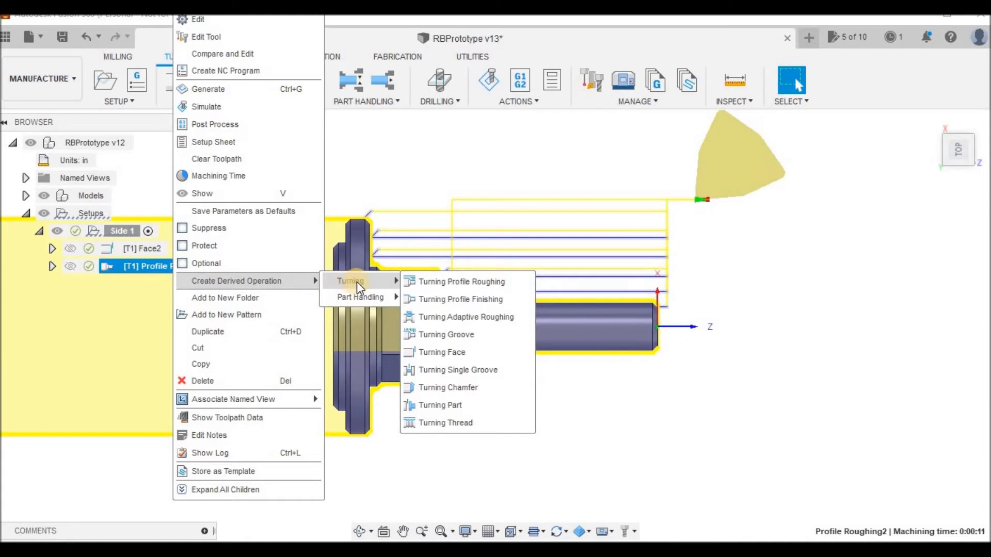
{"action": "left_click", "coordinate": [451, 302]}
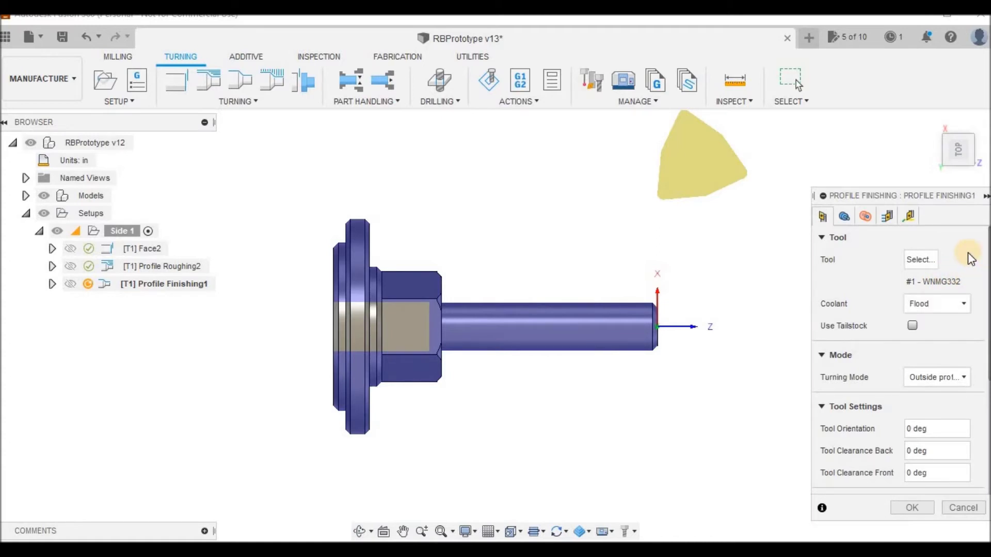
Step: Assign tool 3, VCMT332 - SVLC-R (Primary Finish Tool), from the local library to the finishing operation
{"action": "left_click", "coordinate": [923, 260]}
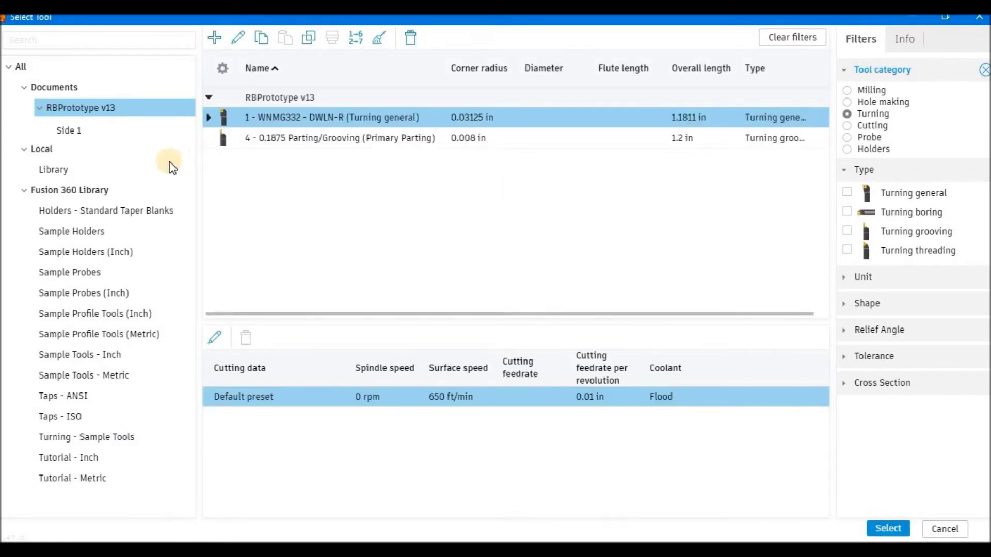
{"action": "left_click", "coordinate": [66, 176]}
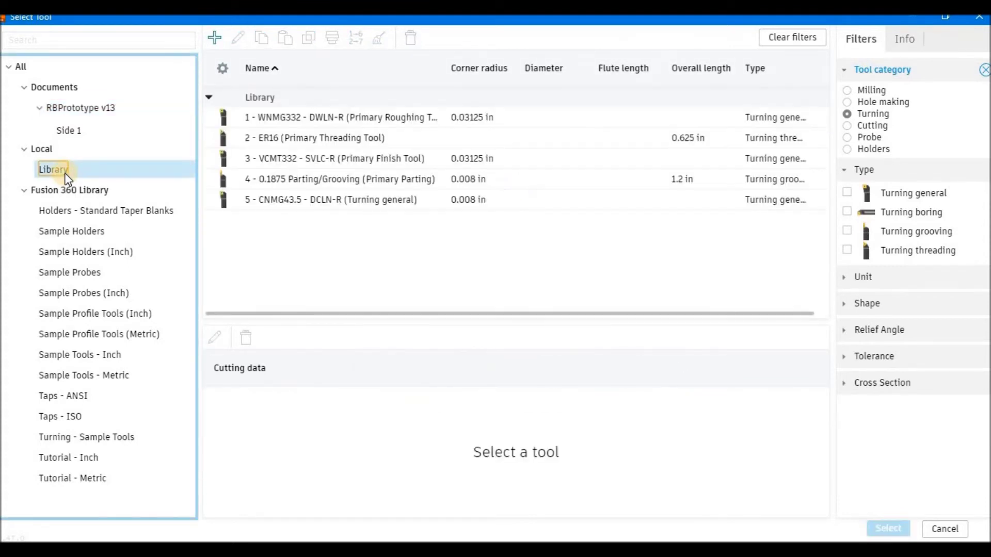
{"action": "left_click", "coordinate": [309, 159]}
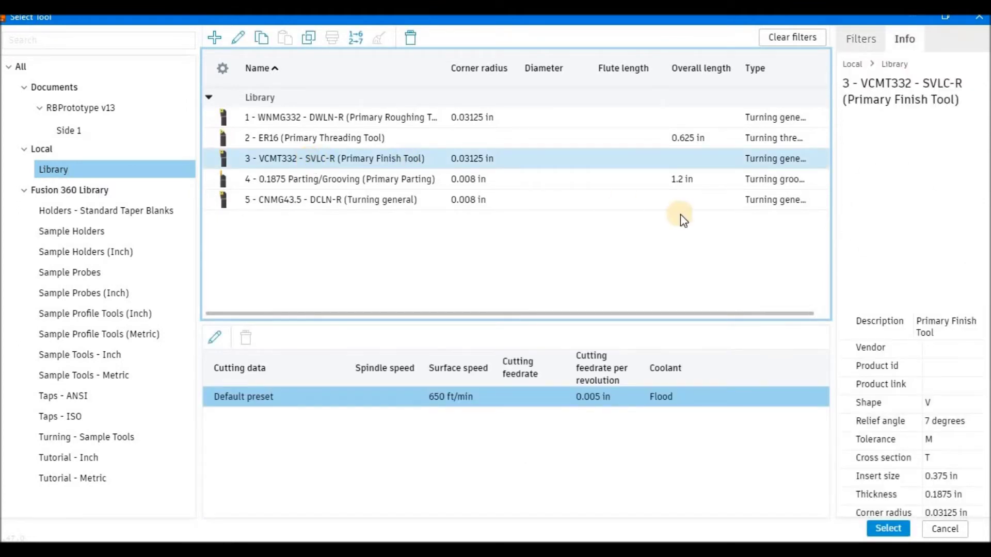
{"action": "left_click", "coordinate": [876, 529]}
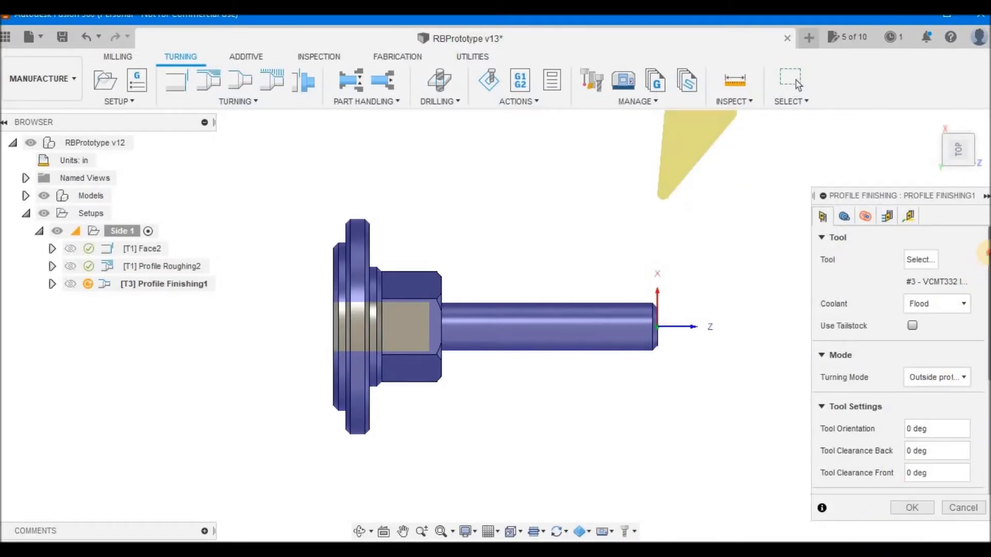
Step: Set the finishing operation's surface speed to 600 ft/min
{"action": "left_click", "coordinate": [988, 260]}
{"action": "scroll", "coordinate": [987, 260], "scroll_direction": "down", "scroll_amount": 4}
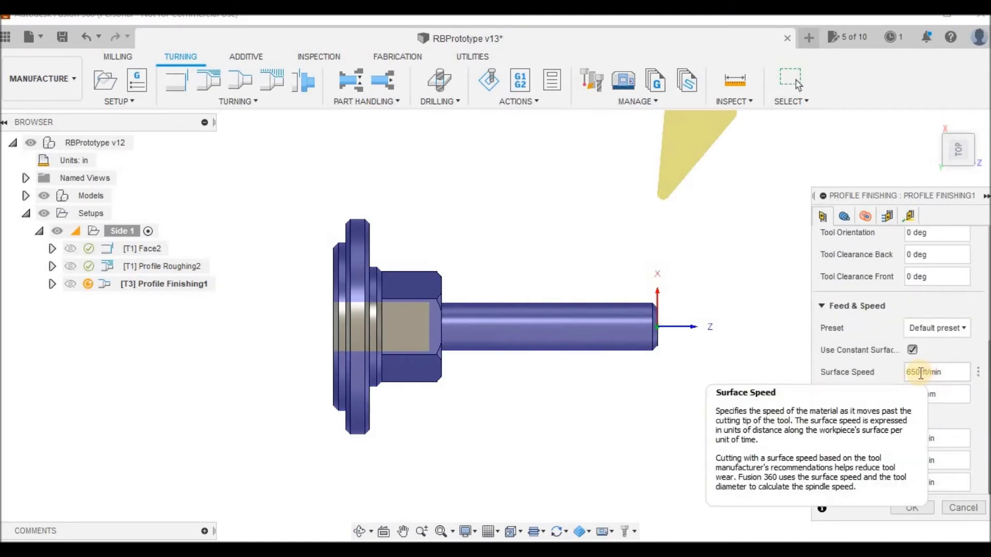
{"action": "left_click", "coordinate": [920, 372]}
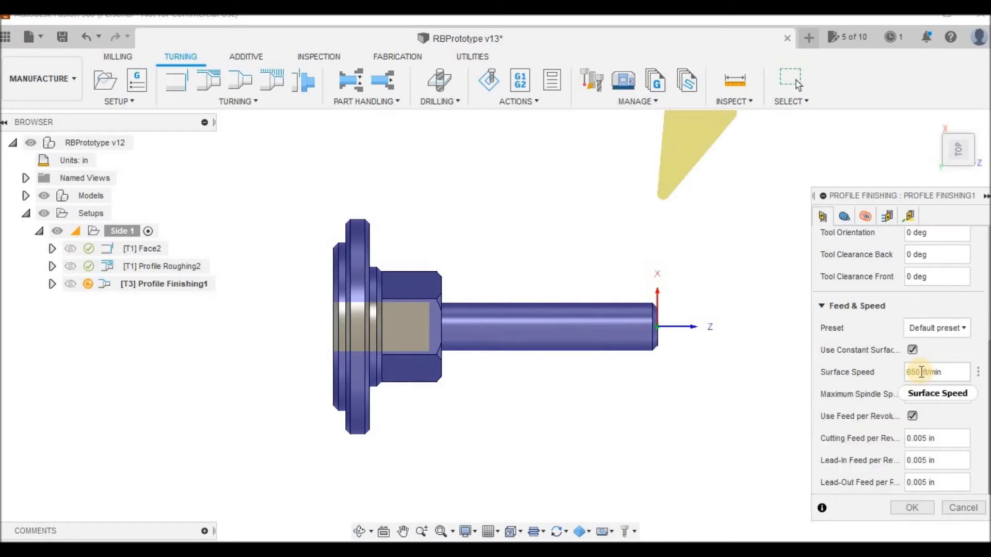
{"action": "left_click_drag", "start_coordinate": [921, 373], "coordinate": [911, 372]}
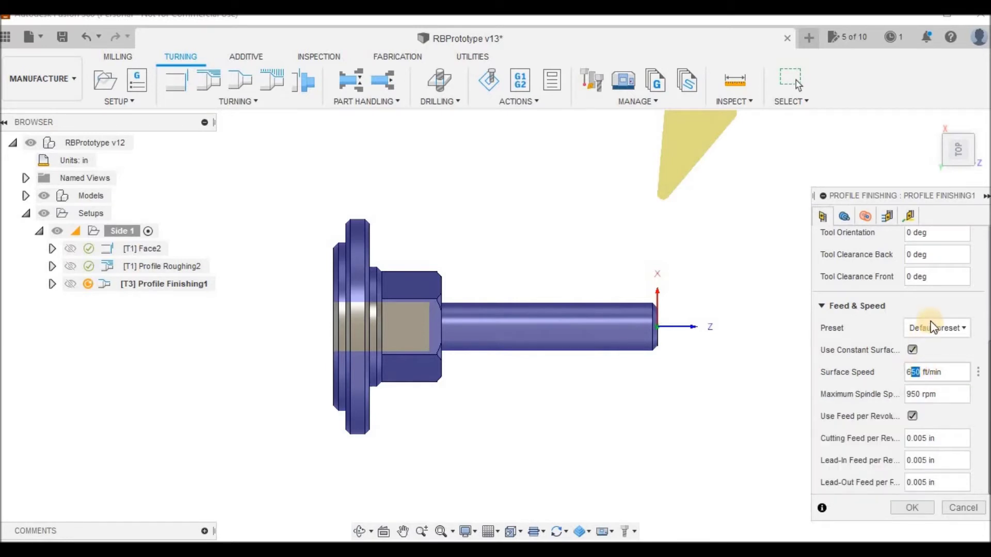
{"action": "type", "text": "00"}
Step: Keep the finishing geometry, radii, passes and Safe Z approach and retract as they are, without stock to leave, and create the operation
{"action": "left_click", "coordinate": [844, 216]}
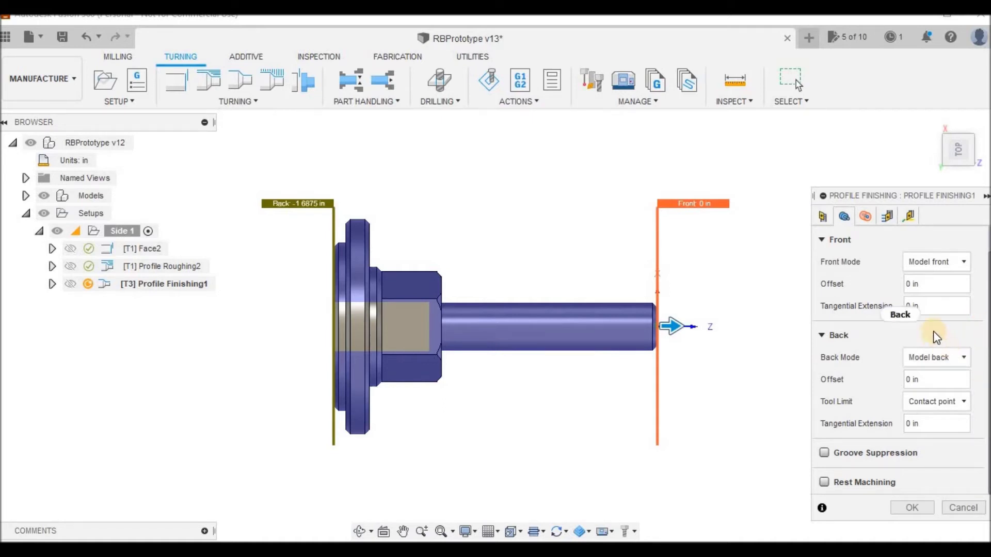
{"action": "mouse_move", "coordinate": [933, 331]}
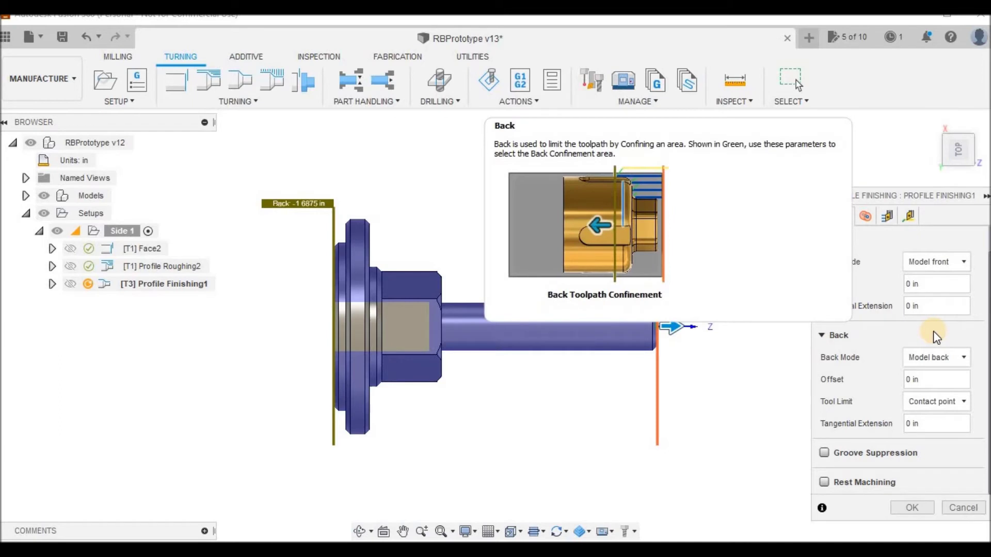
{"action": "left_click", "coordinate": [866, 218]}
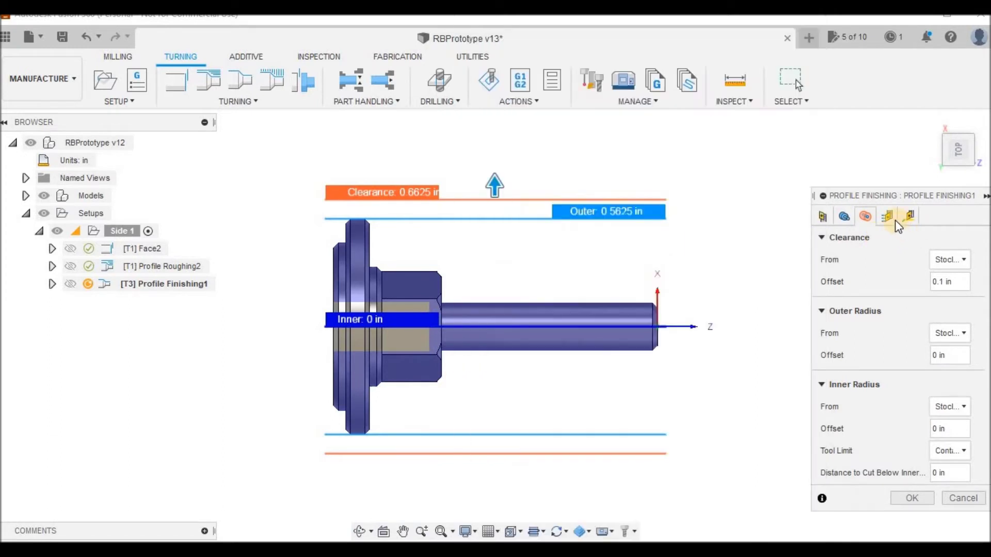
{"action": "left_click", "coordinate": [891, 217]}
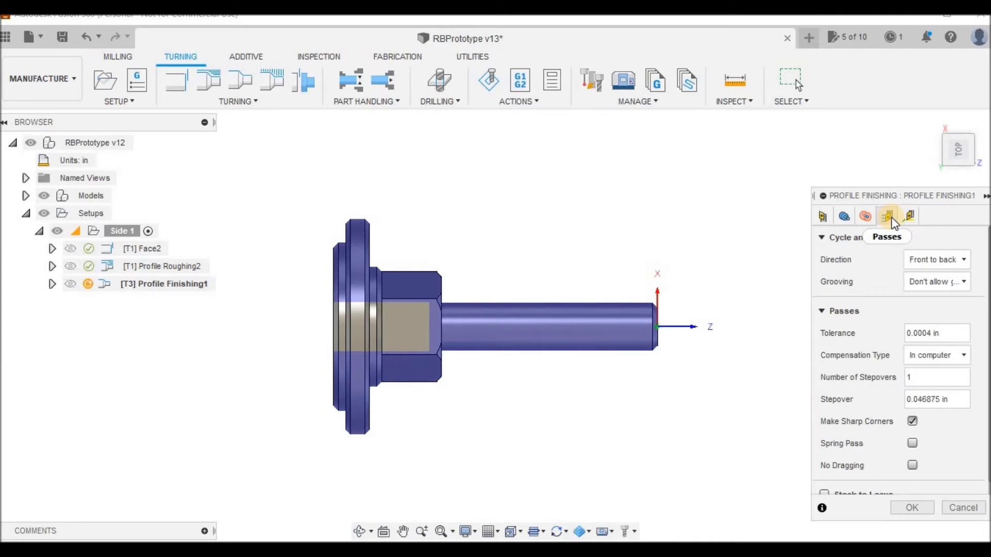
{"action": "scroll", "coordinate": [901, 361], "scroll_direction": "down", "scroll_amount": 1}
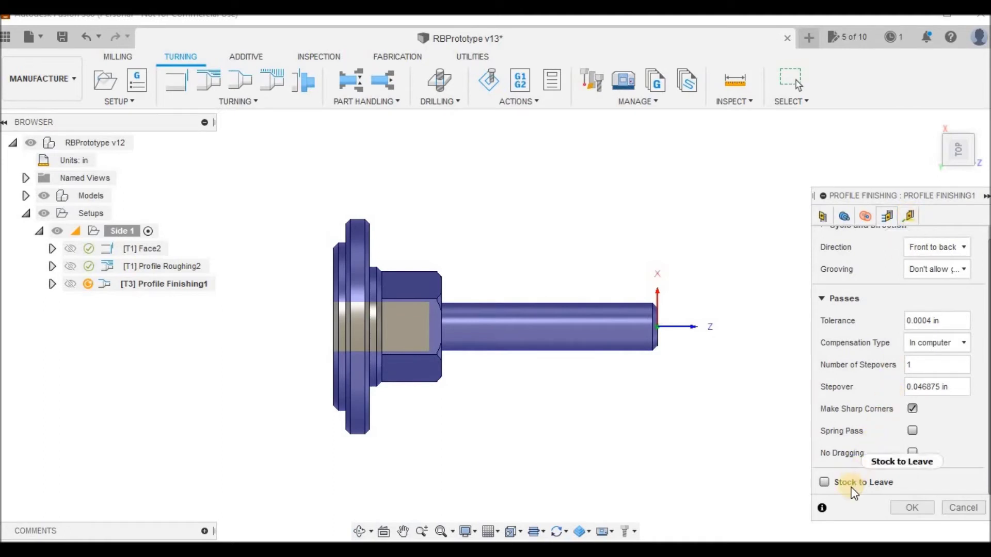
{"action": "mouse_move", "coordinate": [854, 485]}
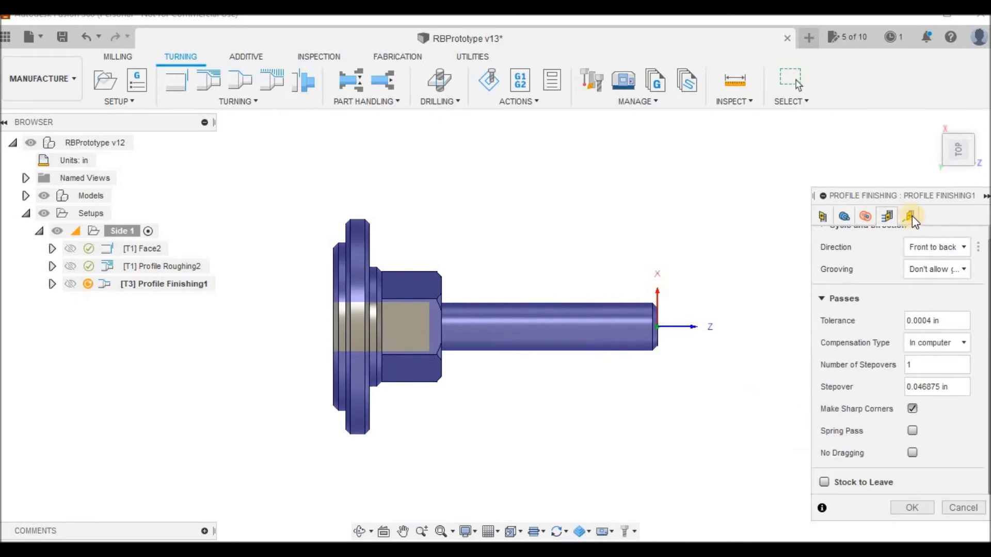
{"action": "left_click", "coordinate": [912, 218]}
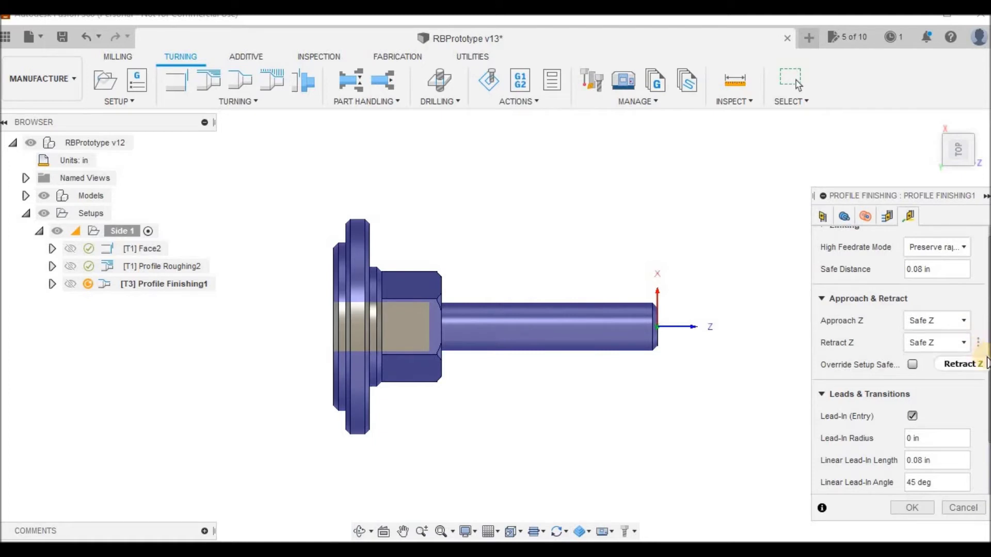
{"action": "scroll", "coordinate": [975, 412], "scroll_direction": "down", "scroll_amount": 3}
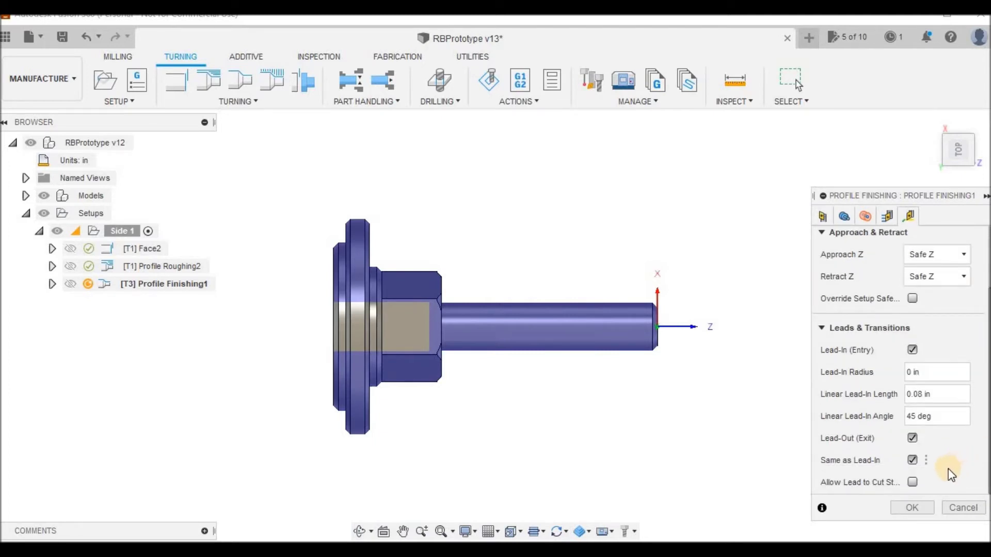
{"action": "left_click", "coordinate": [911, 508]}
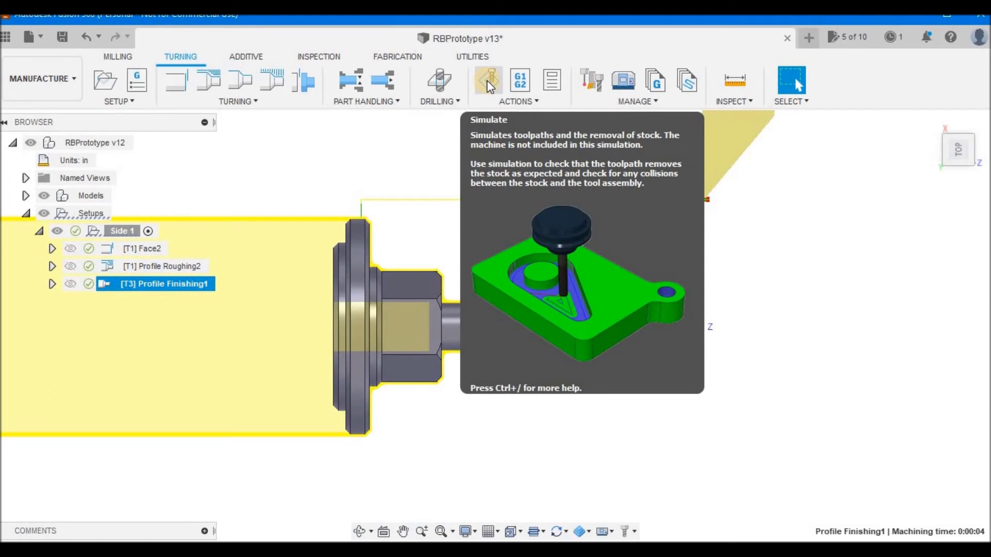
Step: Simulate the profile finishing toolpath on the stock and save the design with the version description User Saved
{"action": "left_click", "coordinate": [487, 79]}
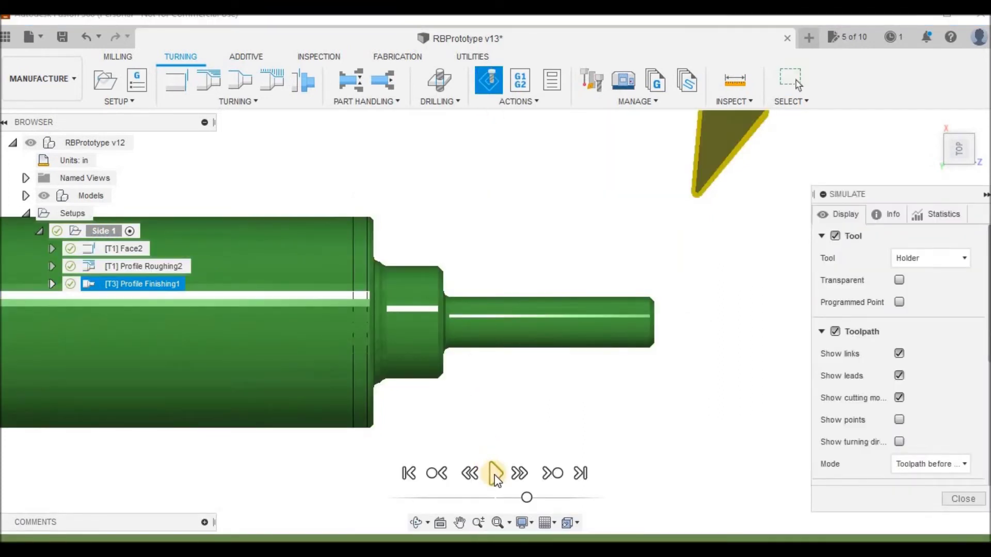
{"action": "left_click", "coordinate": [495, 474]}
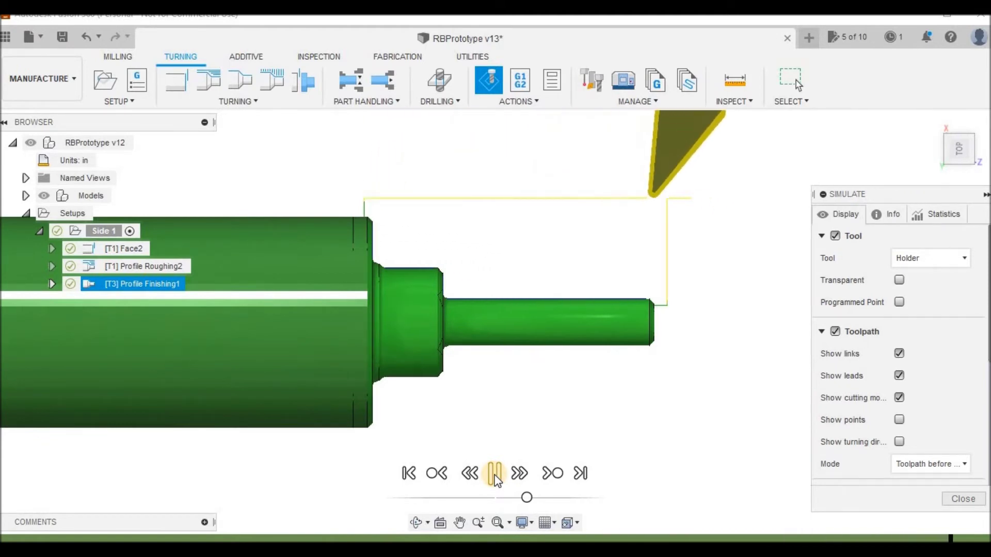
{"action": "left_click", "coordinate": [496, 474]}
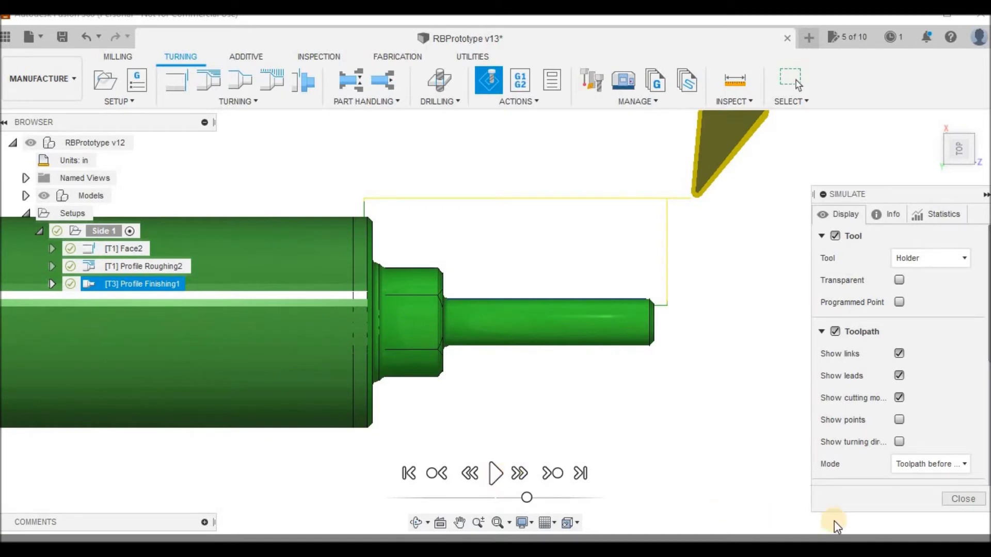
{"action": "left_click", "coordinate": [957, 498]}
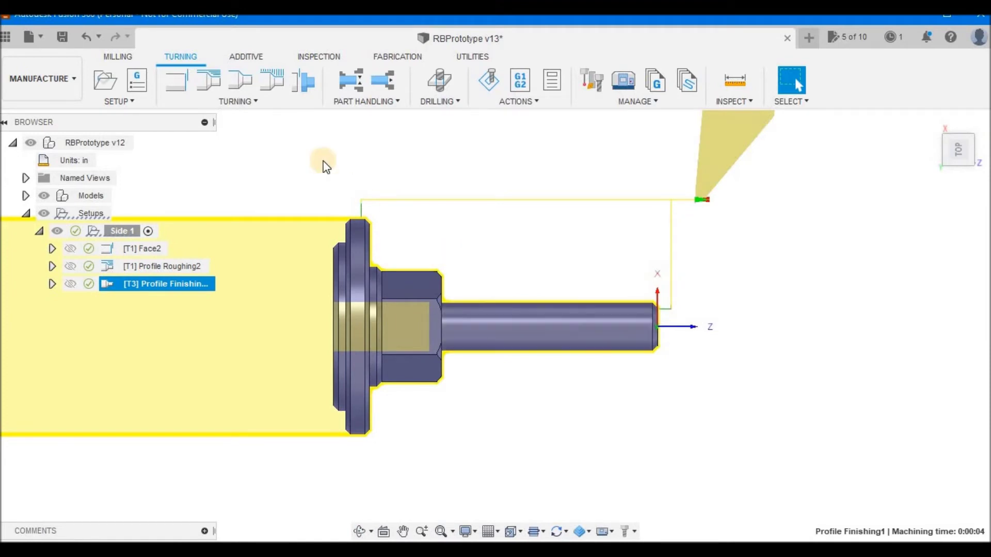
{"action": "left_click", "coordinate": [60, 35]}
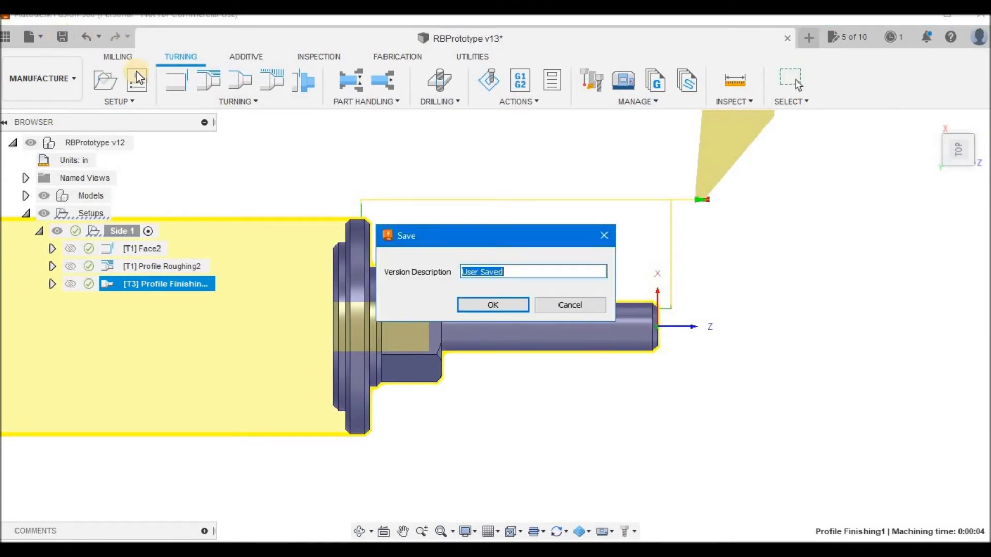
{"action": "left_click", "coordinate": [473, 303]}
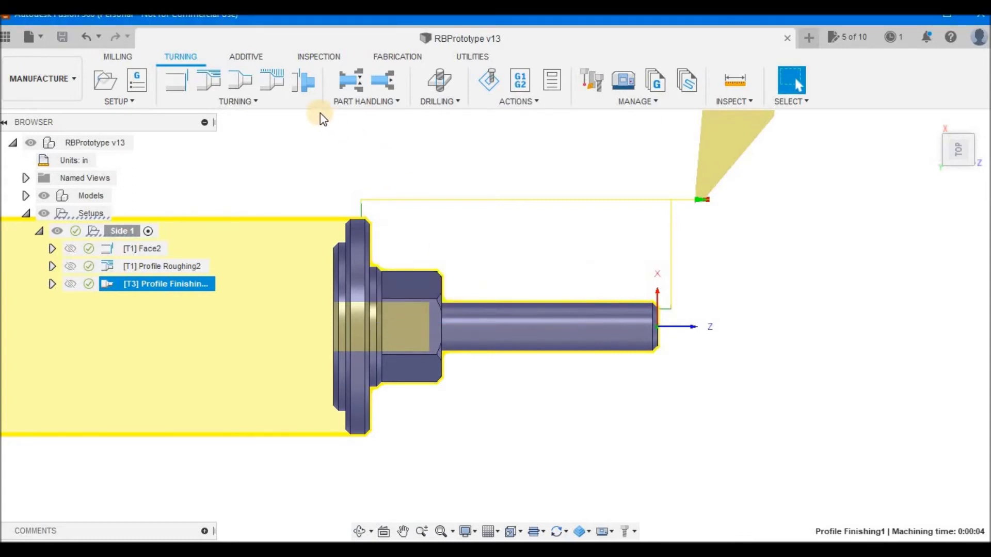
Step: Start a turning Groove operation using tool 4, 0.1875 Parting/Grooving (Primary Parting), from the document's tools
{"action": "left_click", "coordinate": [272, 82]}
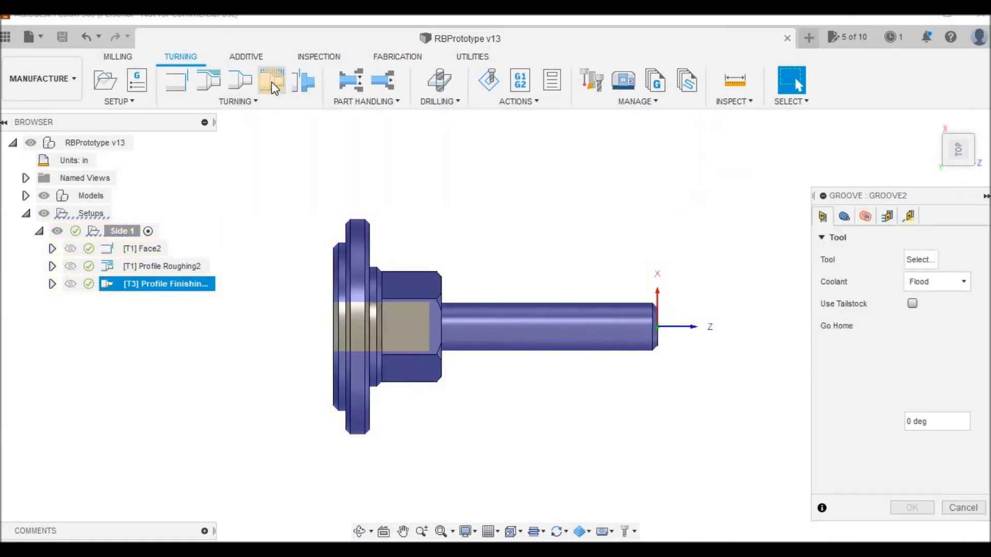
{"action": "left_click", "coordinate": [924, 259]}
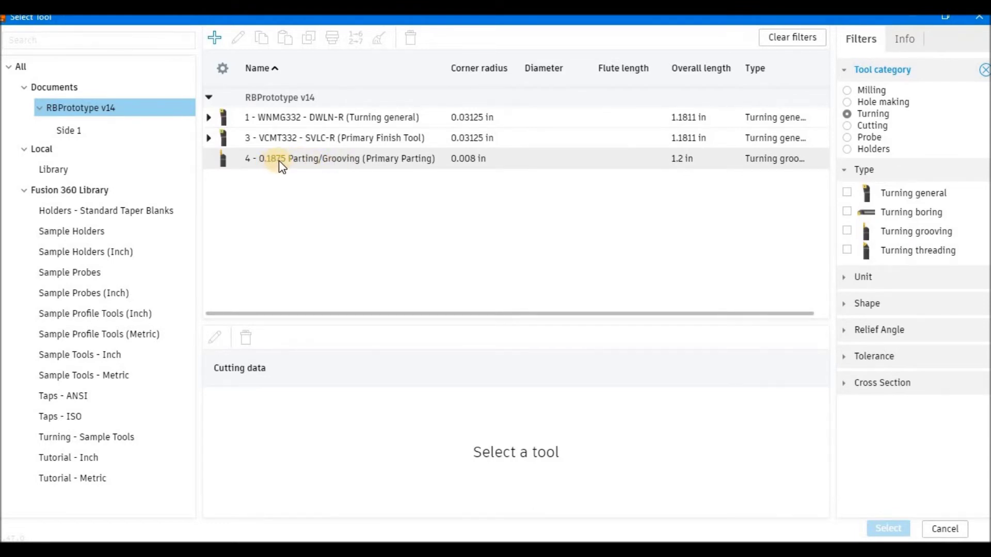
{"action": "left_click", "coordinate": [298, 164]}
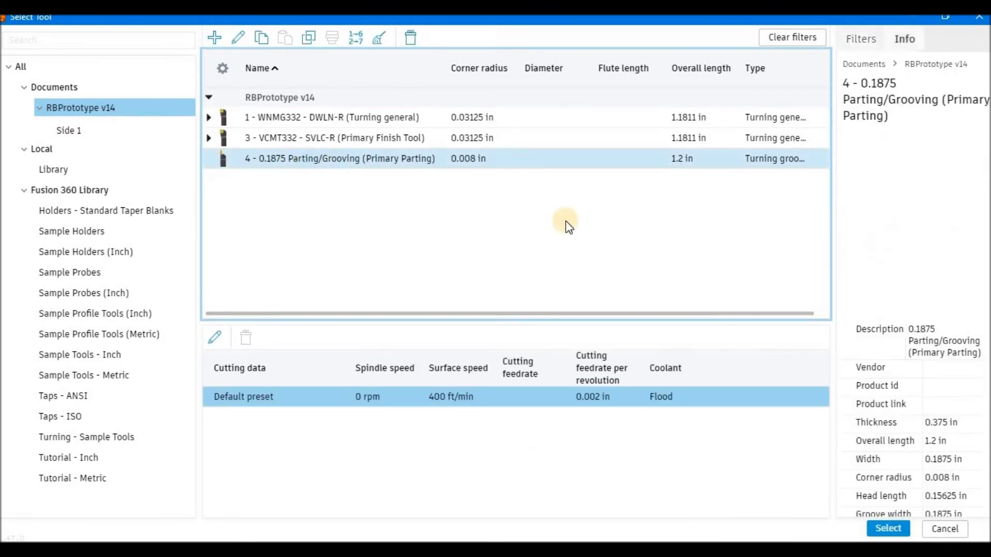
{"action": "left_click", "coordinate": [884, 530]}
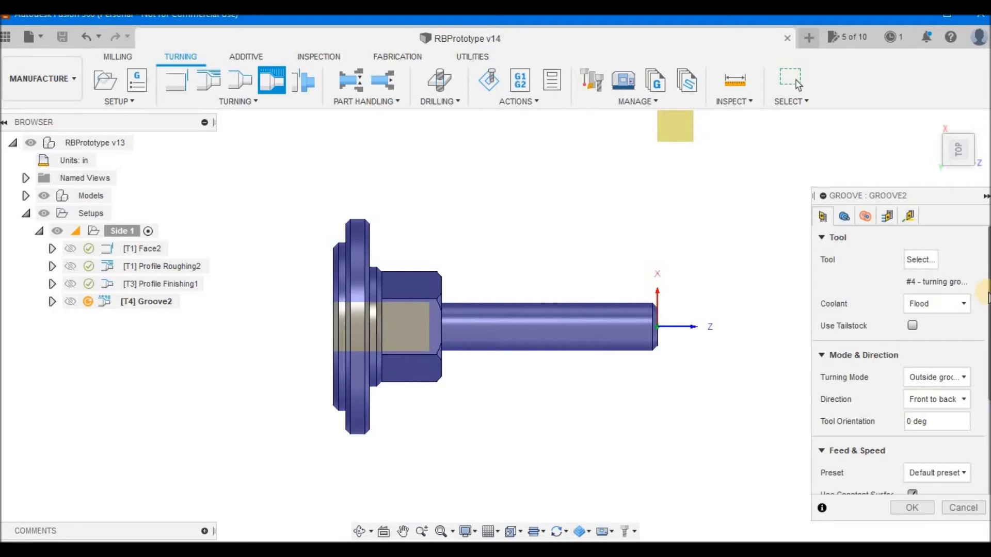
Step: Set the groove operation's maximum spindle speed to 900 rpm and open its geometry settings
{"action": "left_click_drag", "start_coordinate": [987, 293], "coordinate": [987, 361]}
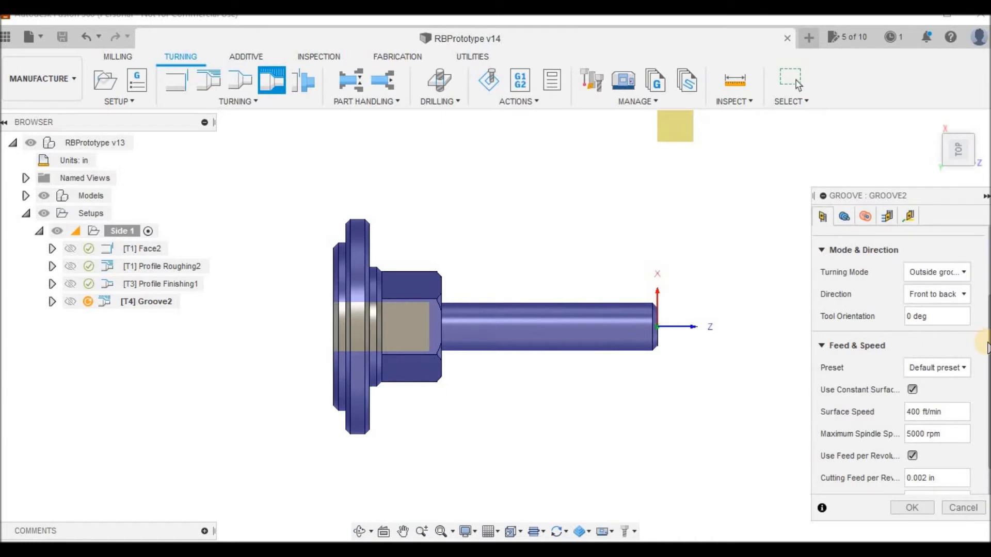
{"action": "double_click", "coordinate": [924, 433]}
{"action": "type", "text": "900"}
{"action": "scroll", "coordinate": [964, 433], "scroll_direction": "down", "scroll_amount": 2}
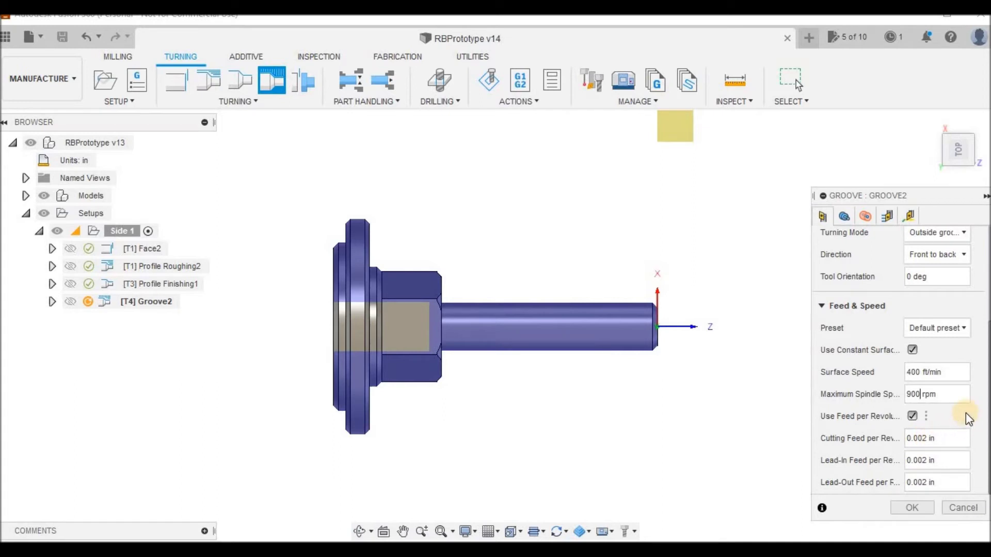
{"action": "left_click", "coordinate": [844, 216]}
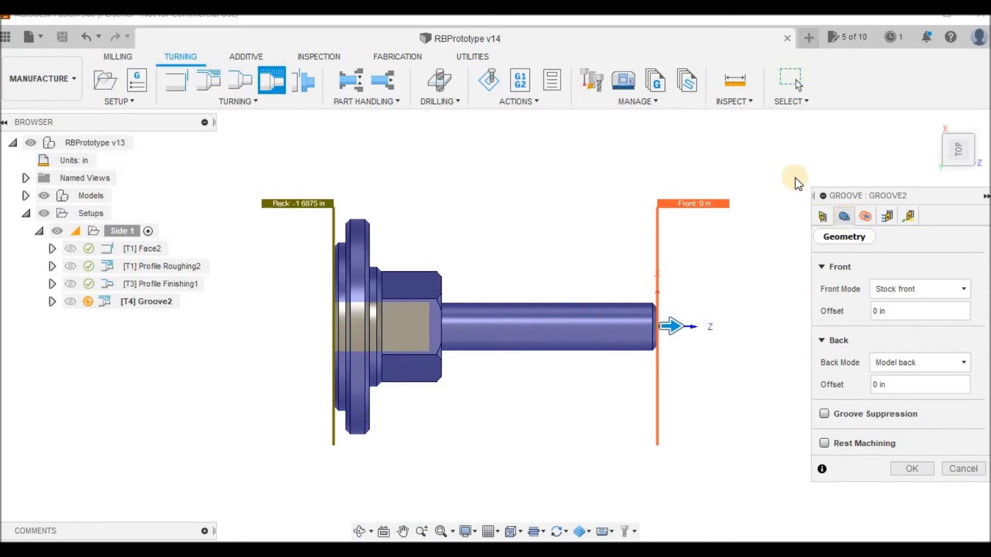
Step: Confine the groove with a front offset of -1.5625 in from stock front and a back offset of -0.1875 in from model back
{"action": "left_click_drag", "start_coordinate": [657, 227], "coordinate": [355, 214]}
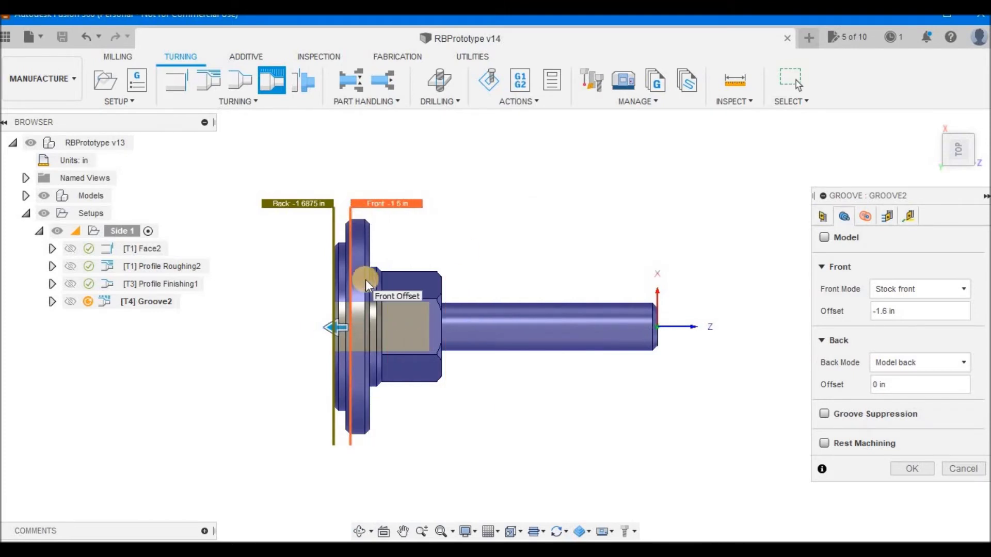
{"action": "left_click", "coordinate": [882, 309]}
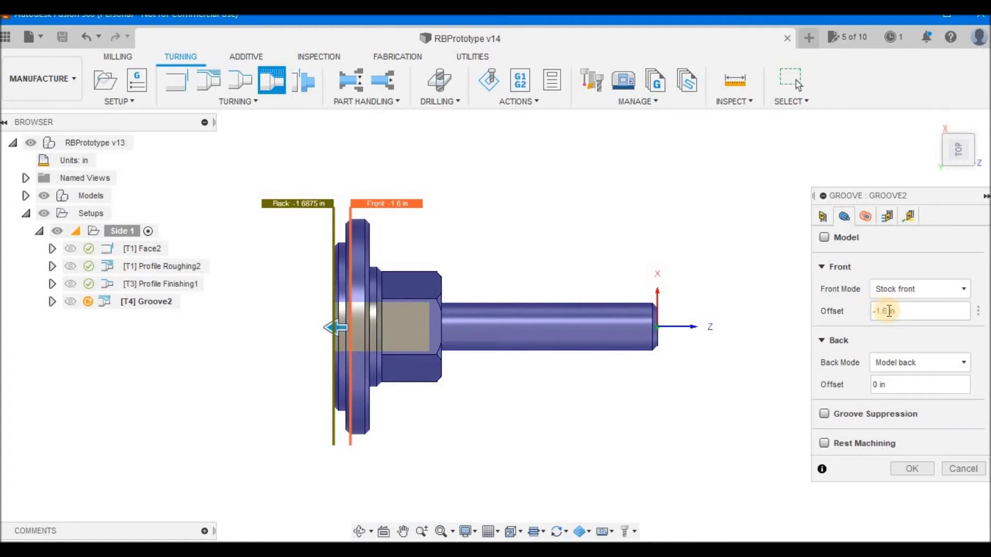
{"action": "left_click_drag", "start_coordinate": [880, 310], "coordinate": [886, 310]}
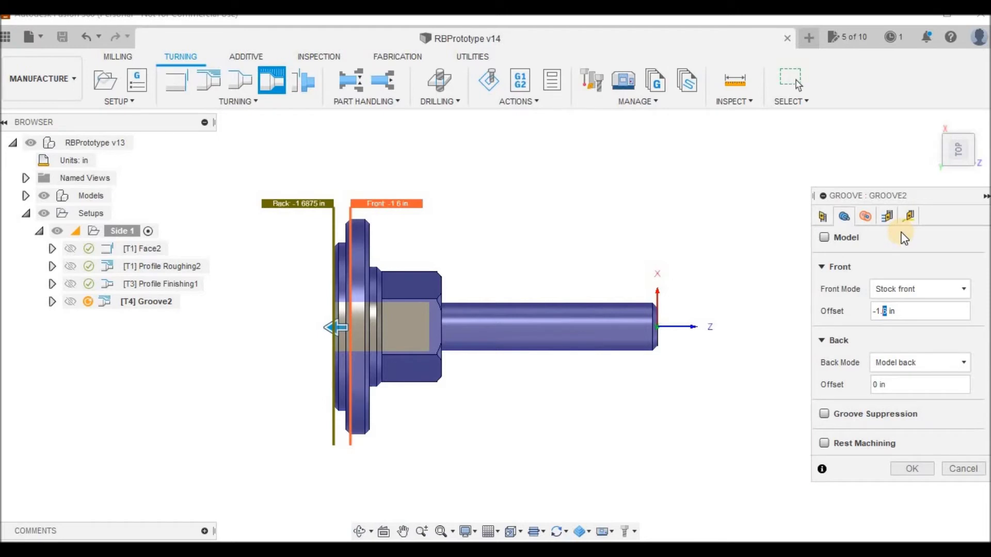
{"action": "type", "text": "5625"}
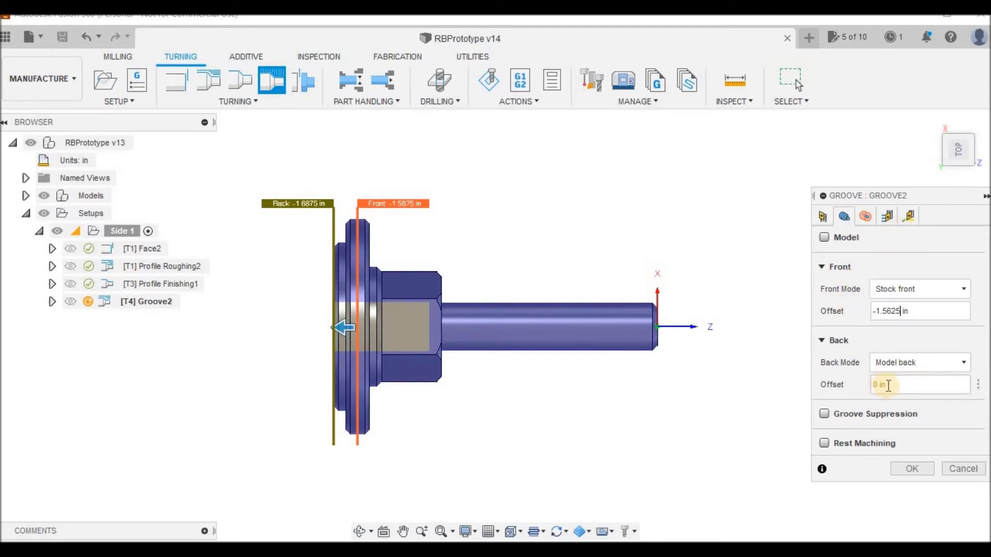
{"action": "left_click", "coordinate": [872, 385]}
{"action": "type", "text": "875"}
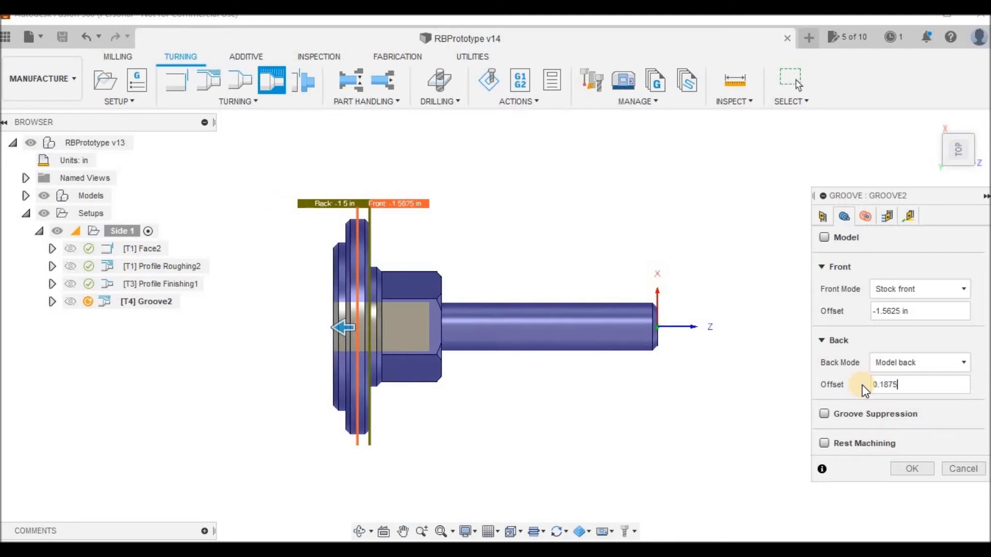
{"action": "type", "text": "-"}
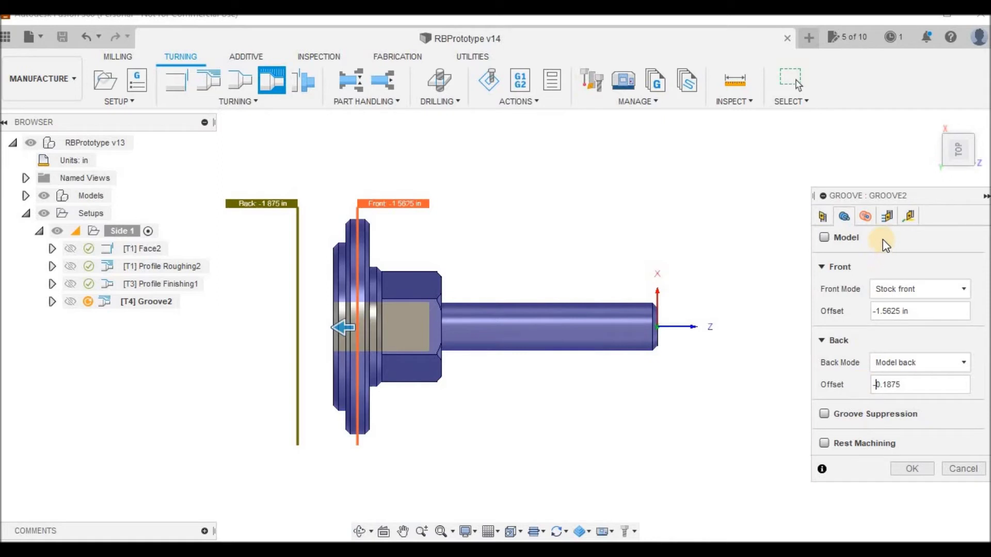
Step: Try lowering the groove's retract radius to an offset of -0.3 in from the clearance radius
{"action": "left_click", "coordinate": [870, 222]}
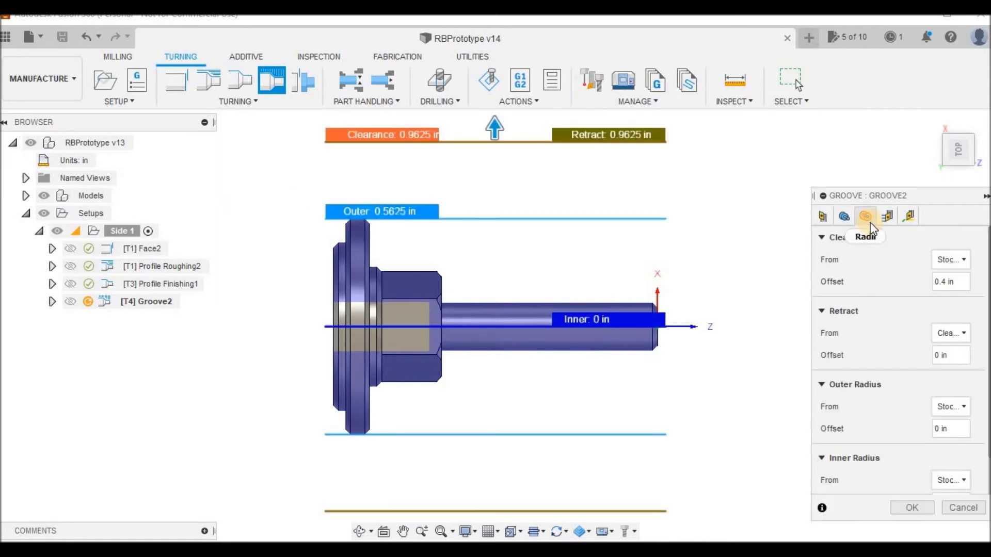
{"action": "left_click_drag", "start_coordinate": [513, 142], "coordinate": [515, 205]}
{"action": "mouse_move", "coordinate": [509, 155]}
{"action": "left_mouse_down"}
{"action": "mouse_move", "coordinate": [515, 193]}
{"action": "mouse_move", "coordinate": [511, 146]}
{"action": "left_mouse_up"}
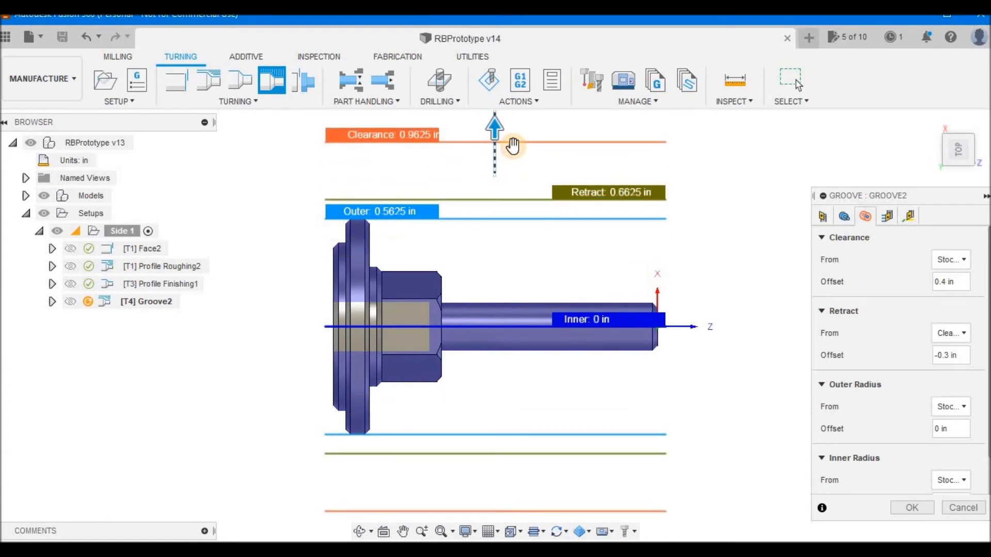
{"action": "left_click_drag", "start_coordinate": [417, 135], "coordinate": [445, 172]}
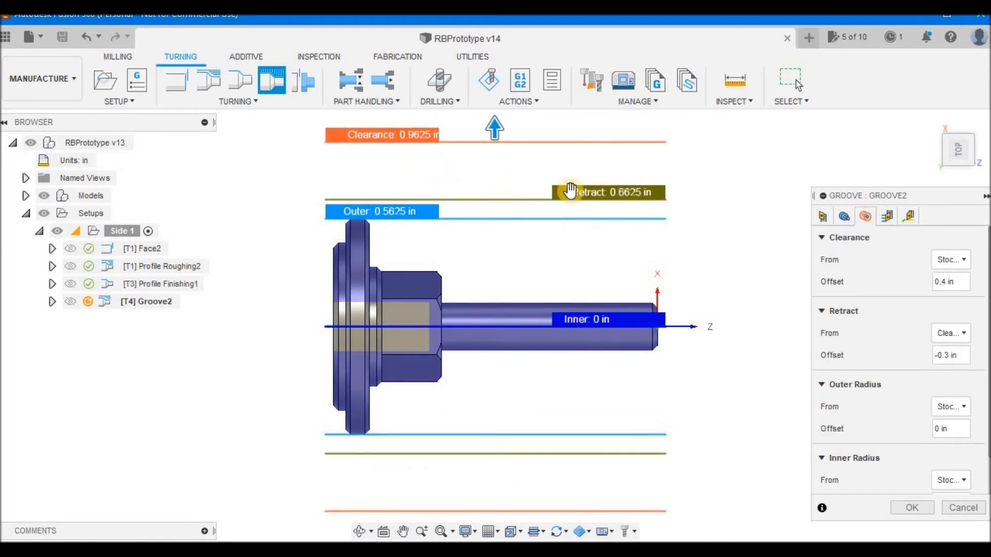
{"action": "left_click_drag", "start_coordinate": [579, 193], "coordinate": [575, 128]}
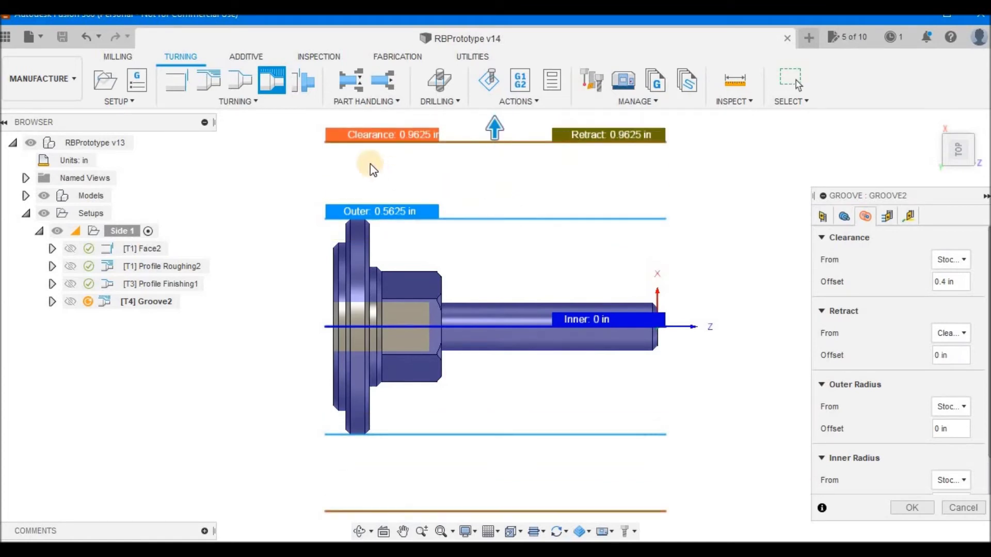
{"action": "left_click_drag", "start_coordinate": [394, 142], "coordinate": [400, 193]}
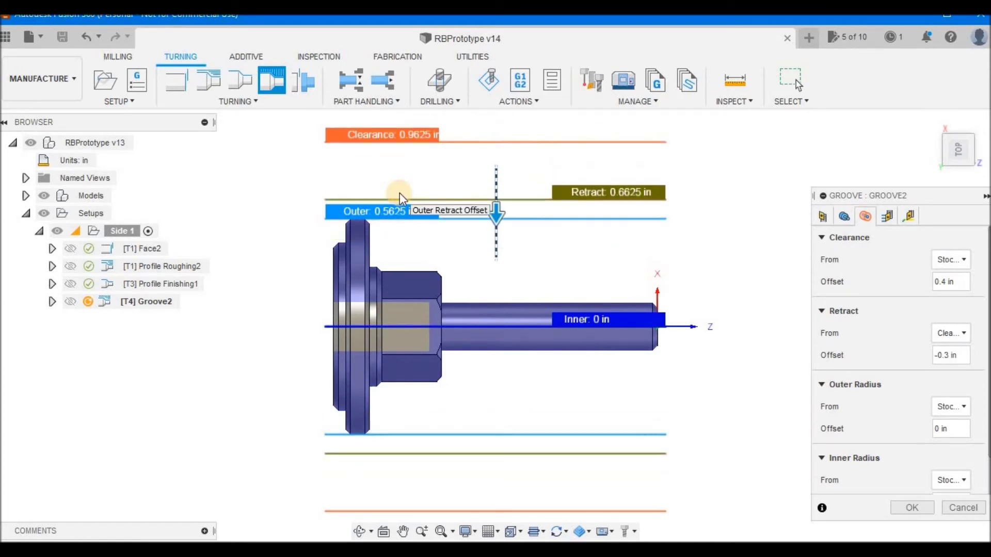
{"action": "mouse_move", "coordinate": [407, 137]}
{"action": "left_mouse_down"}
{"action": "mouse_move", "coordinate": [410, 152]}
{"action": "mouse_move", "coordinate": [409, 141]}
{"action": "left_mouse_up"}
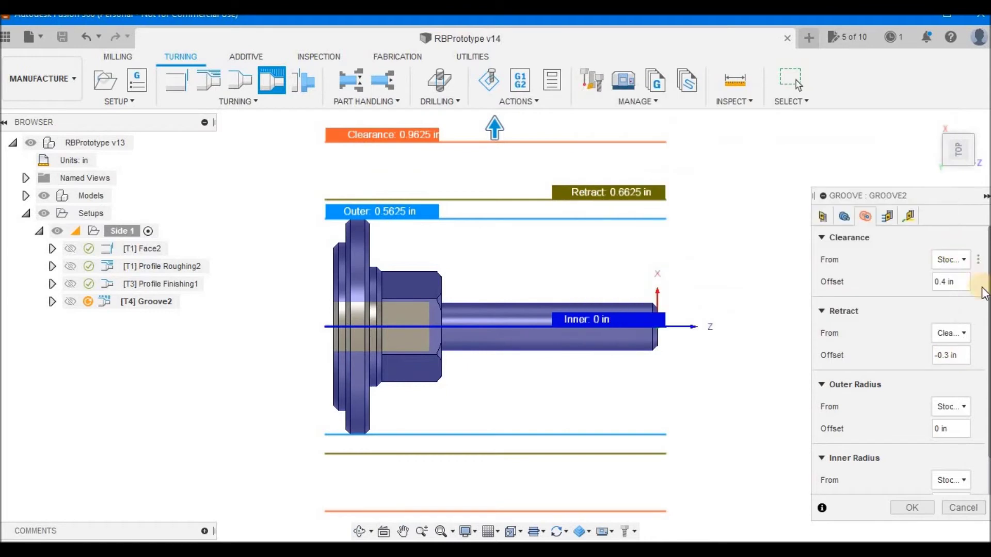
Step: Set the groove radii to a clearance offset of 0.05 in and a retract offset of 0.025 in
{"action": "double_click", "coordinate": [945, 281]}
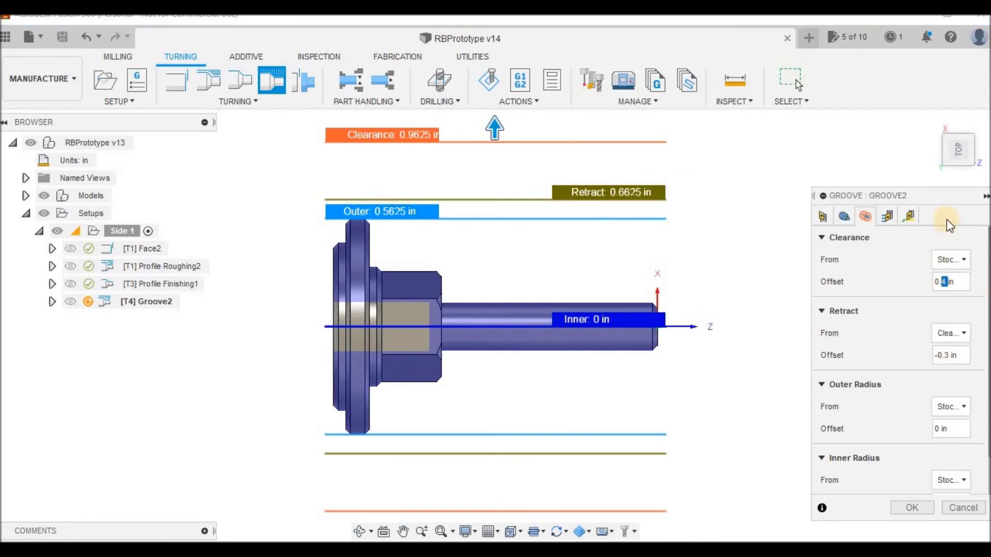
{"action": "type", "text": ".05"}
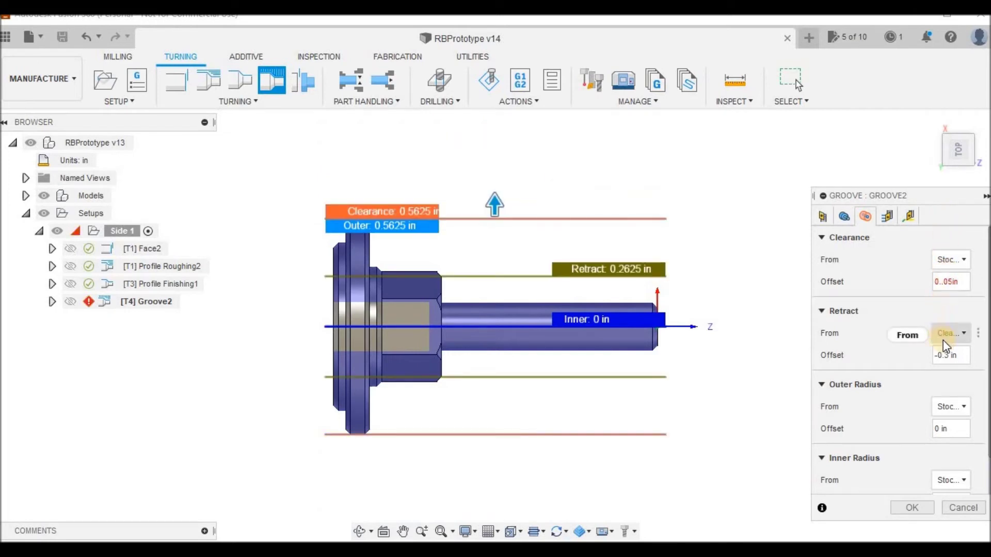
{"action": "left_click", "coordinate": [949, 356]}
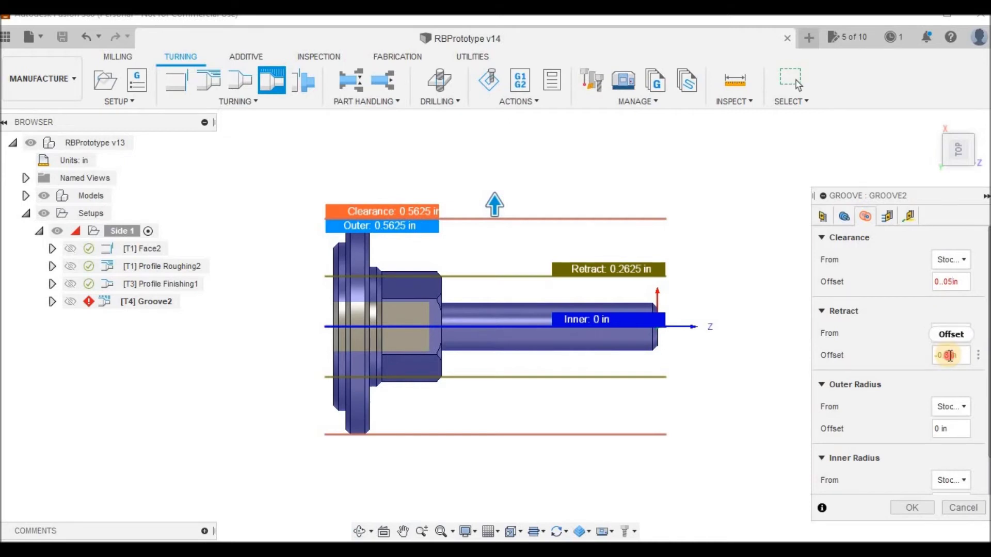
{"action": "type", "text": ".05"}
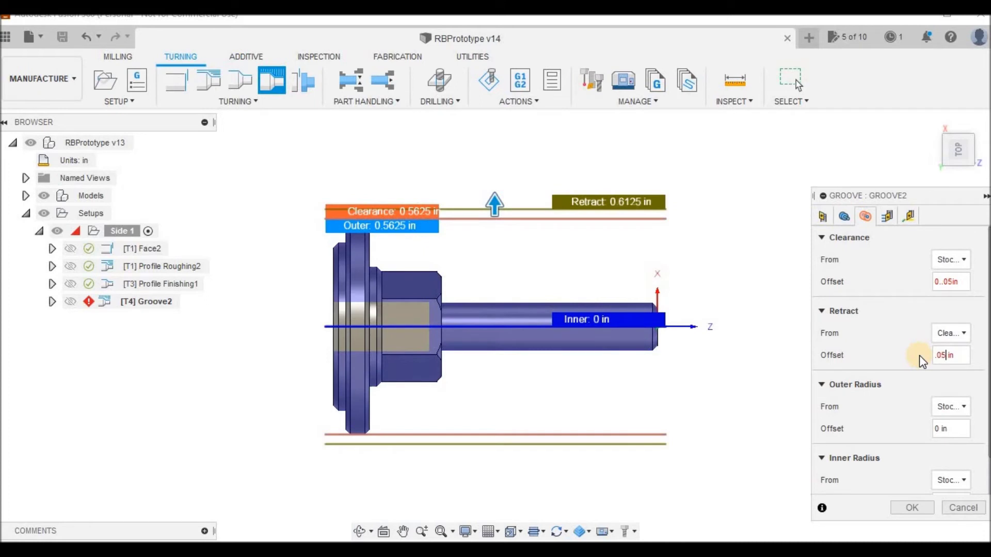
{"action": "left_click", "coordinate": [945, 355]}
{"action": "key", "text": "BackSpace"}
{"action": "type", "text": "1"}
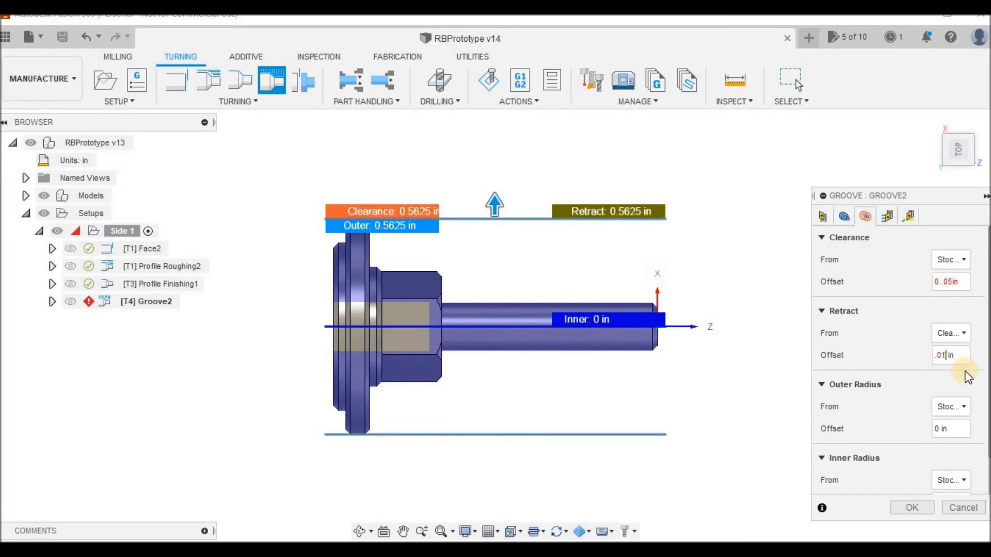
{"action": "key", "text": "BackSpace"}
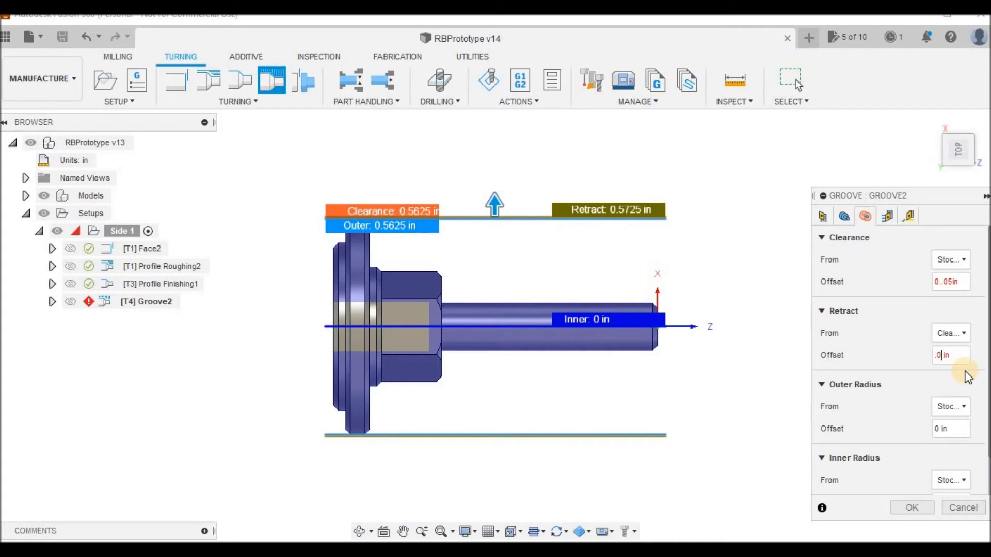
{"action": "type", "text": "25"}
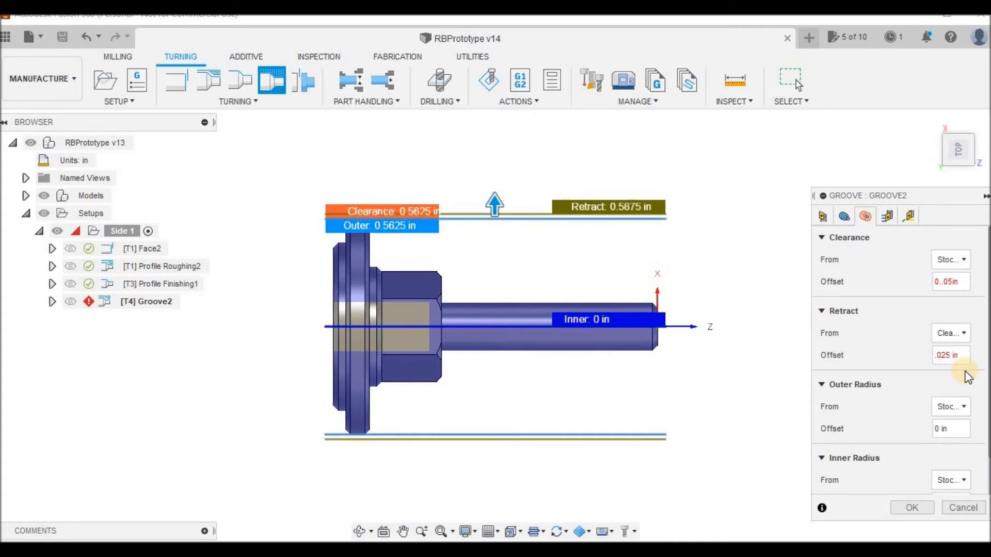
{"action": "left_click", "coordinate": [944, 281]}
{"action": "key", "text": "Delete"}
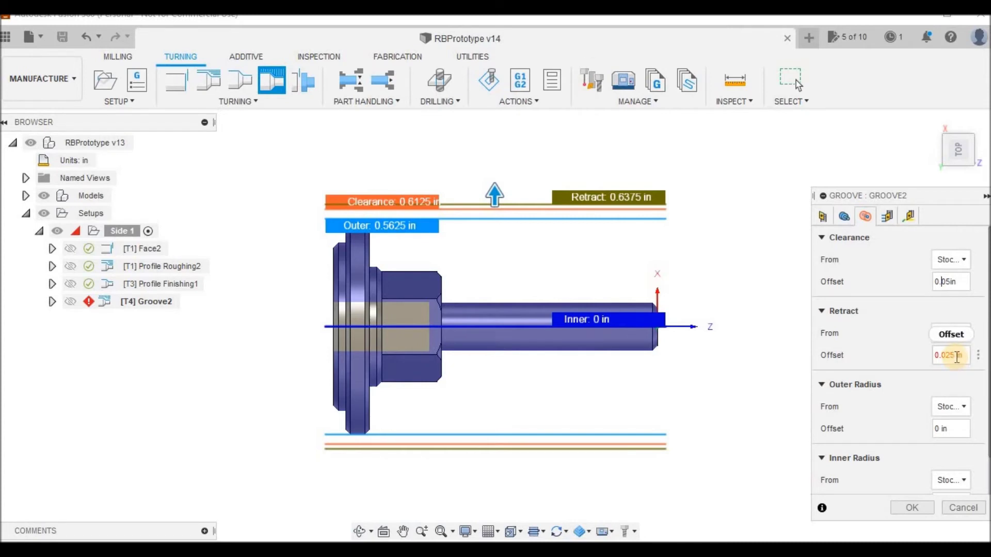
Step: Set the retract offset to 0 in and review the outer and inner radius settings
{"action": "left_click_drag", "start_coordinate": [956, 357], "coordinate": [944, 356]}
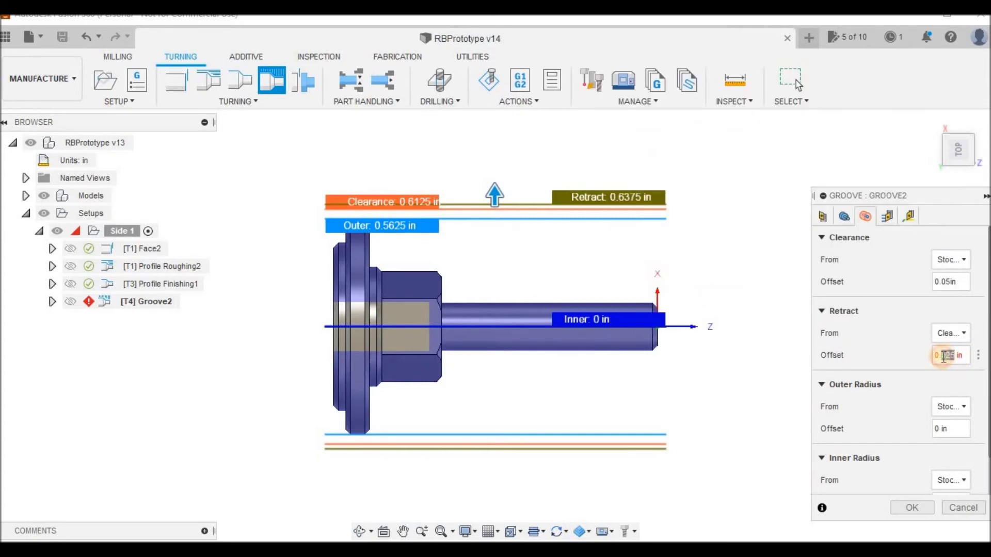
{"action": "key", "text": "BackSpace"}
{"action": "key", "text": "BackSpace"}
{"action": "key", "text": "BackSpace"}
{"action": "type", "text": ".05"}
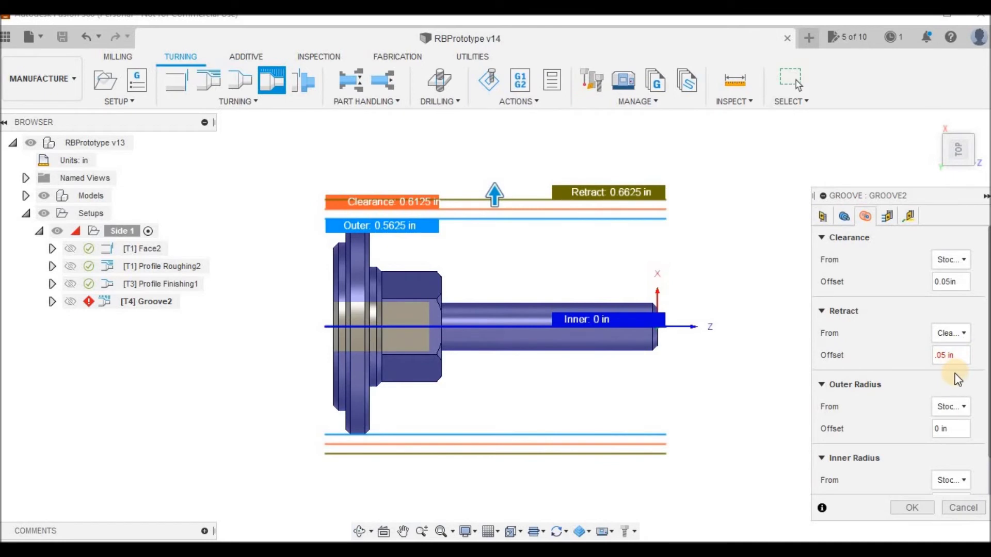
{"action": "mouse_move", "coordinate": [954, 380]}
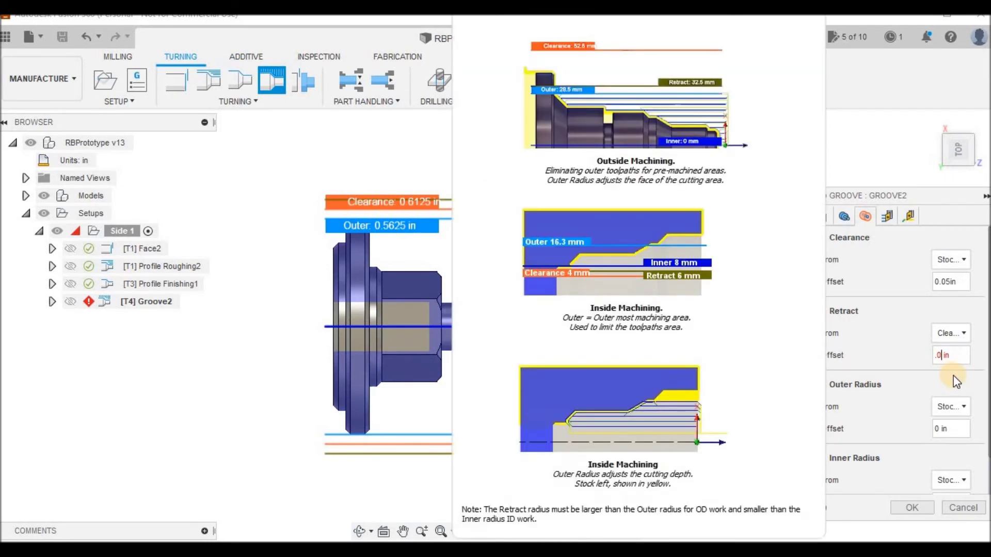
{"action": "type", "text": "25"}
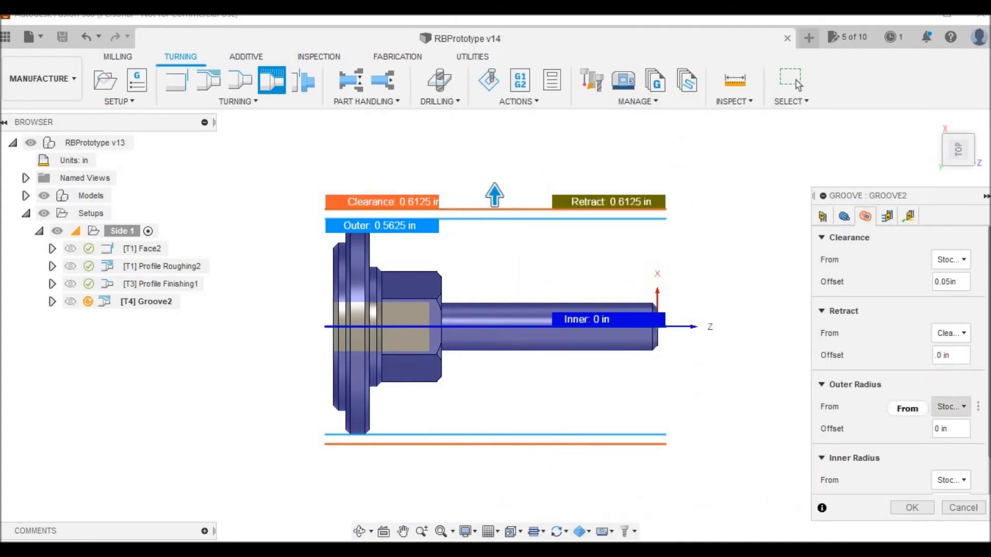
{"action": "scroll", "coordinate": [901, 361], "scroll_direction": "down", "scroll_amount": 2}
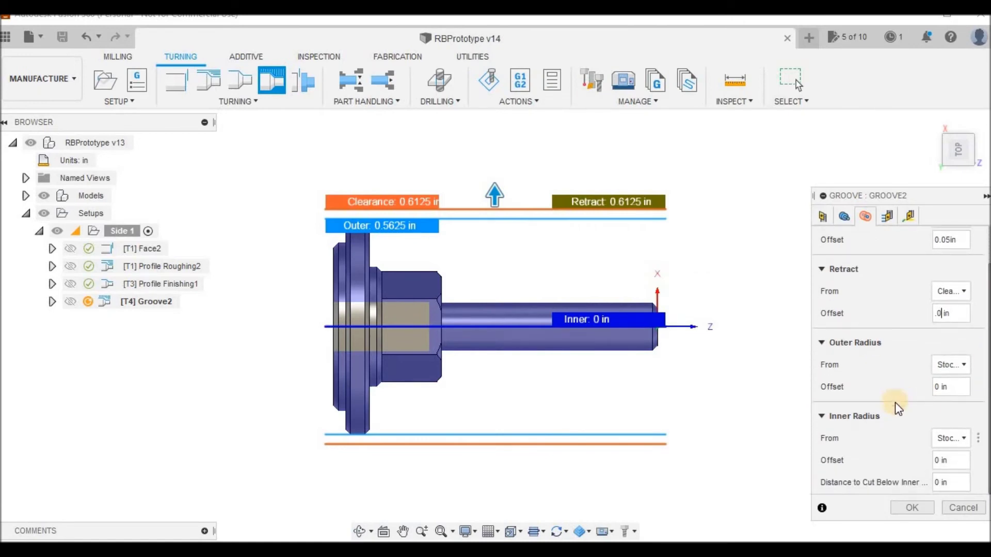
Step: Set the Up/Down Direction of the groove passes to Only down
{"action": "left_click", "coordinate": [886, 217]}
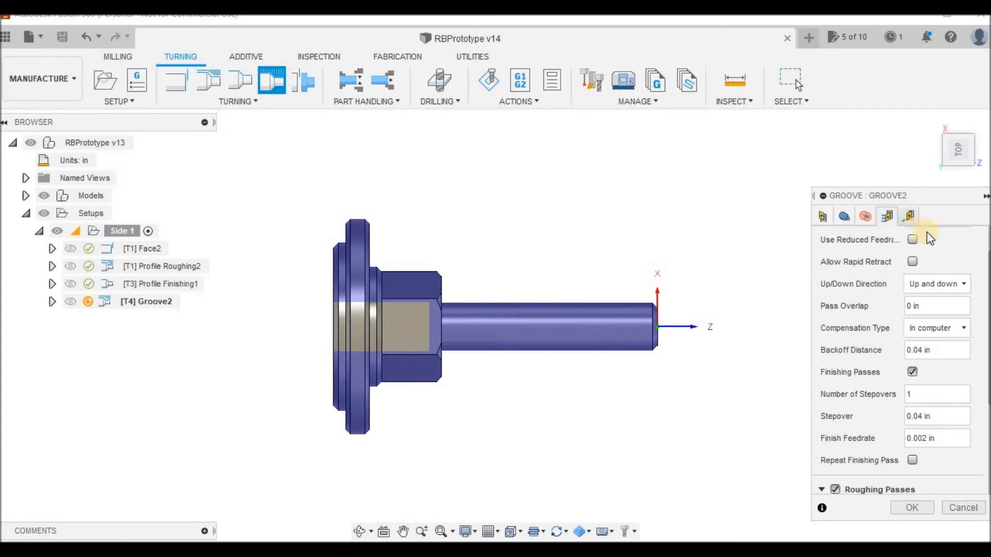
{"action": "left_click", "coordinate": [959, 285]}
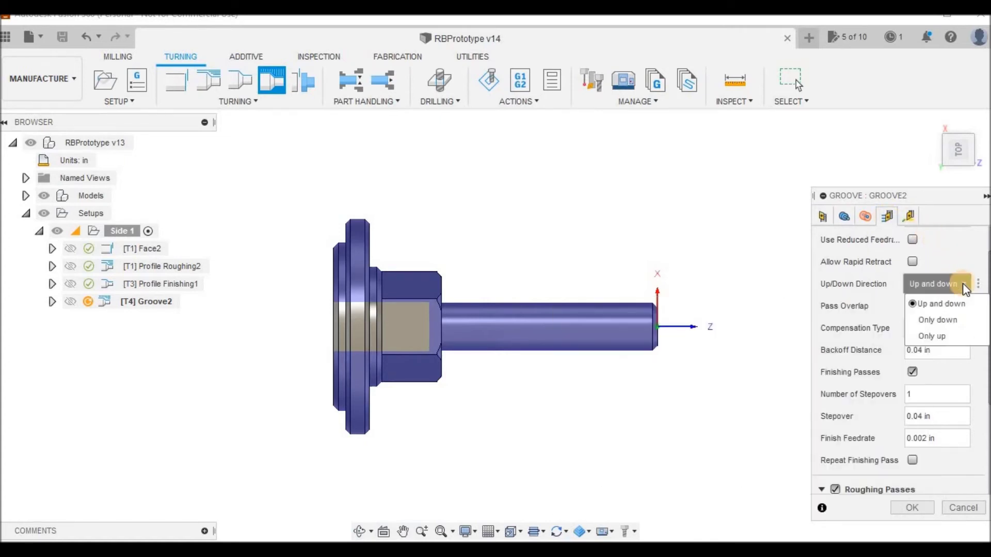
{"action": "left_click", "coordinate": [955, 321]}
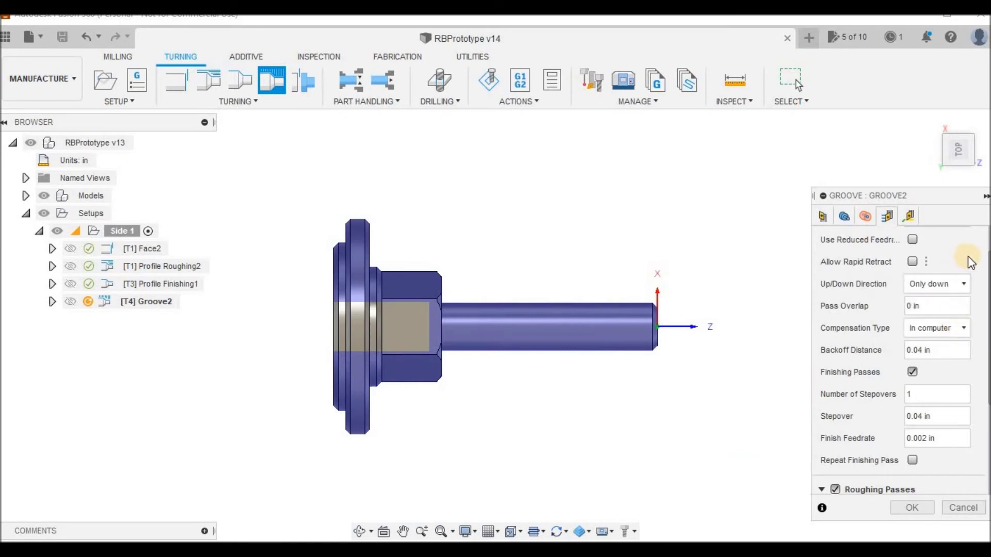
{"action": "scroll", "coordinate": [983, 229], "scroll_direction": "up", "scroll_amount": 1}
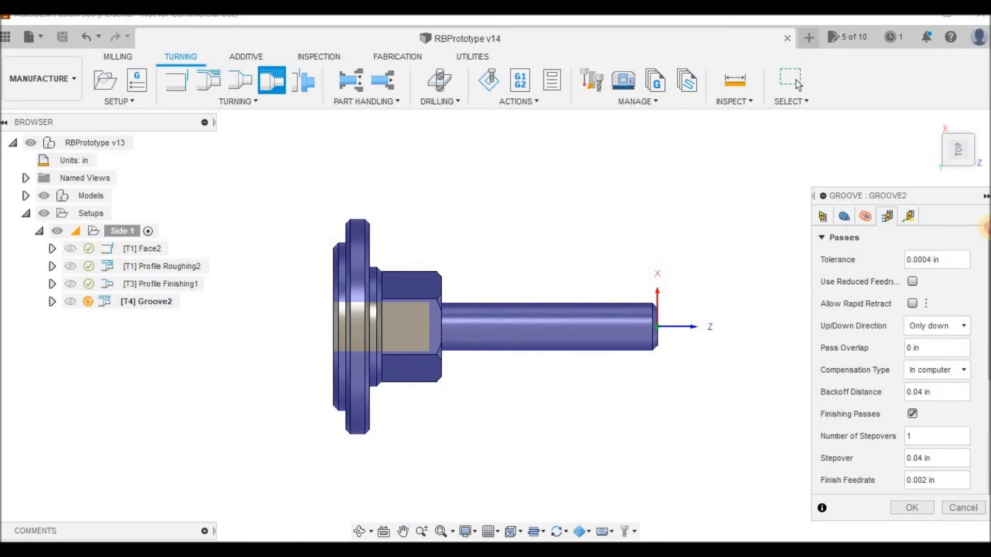
Step: Set the stepover of the groove's finishing passes to 0.150 in
{"action": "scroll", "coordinate": [986, 247], "scroll_direction": "down", "scroll_amount": 1}
{"action": "scroll", "coordinate": [986, 252], "scroll_direction": "down", "scroll_amount": 2}
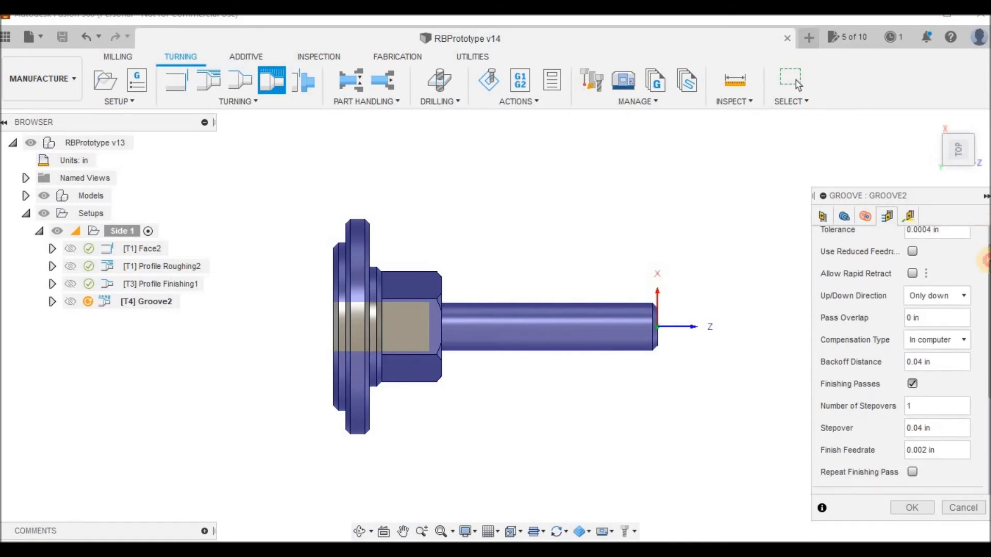
{"action": "left_click_drag", "start_coordinate": [985, 267], "coordinate": [986, 305]}
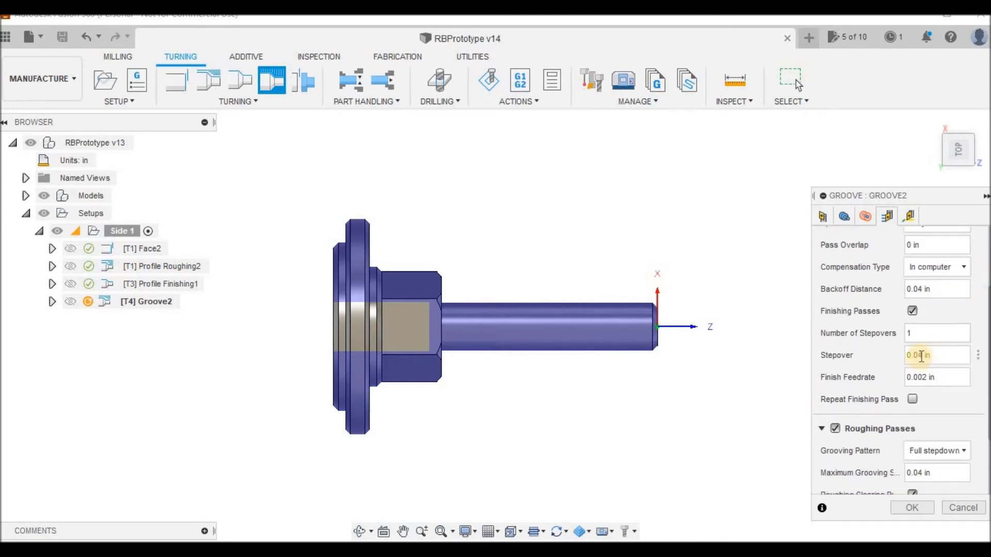
{"action": "left_click", "coordinate": [919, 356]}
{"action": "double_click", "coordinate": [918, 356]}
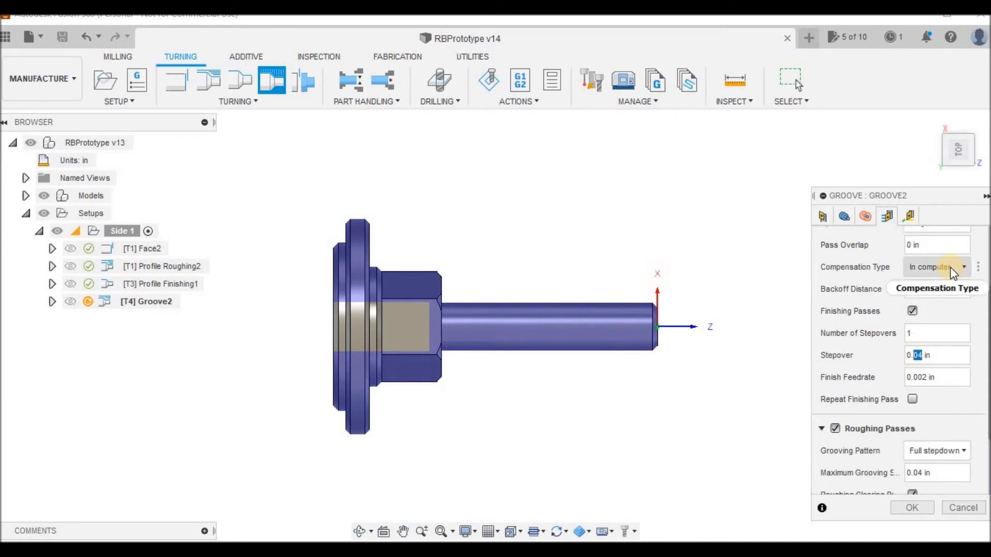
{"action": "type", "text": "150"}
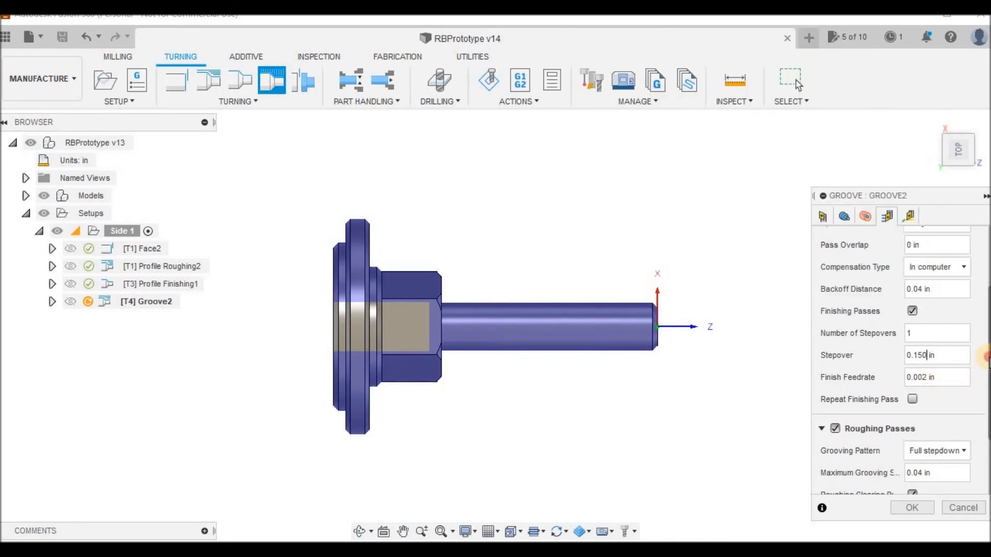
Step: Set the maximum grooving stepover of the roughing passes to 0.150 in and generate the groove toolpath
{"action": "scroll", "coordinate": [983, 371], "scroll_direction": "down", "scroll_amount": 3}
{"action": "scroll", "coordinate": [967, 419], "scroll_direction": "down", "scroll_amount": 1}
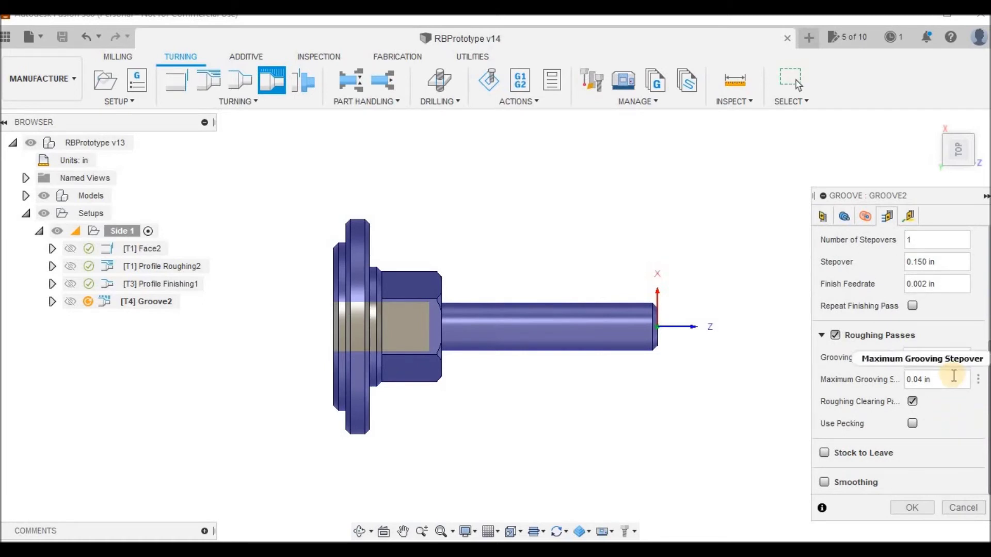
{"action": "double_click", "coordinate": [917, 379]}
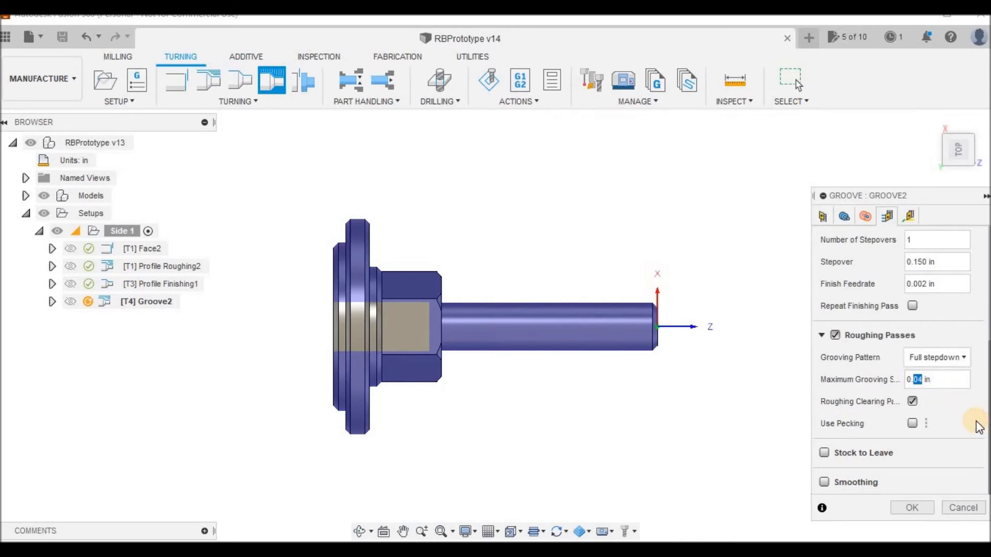
{"action": "type", "text": "150"}
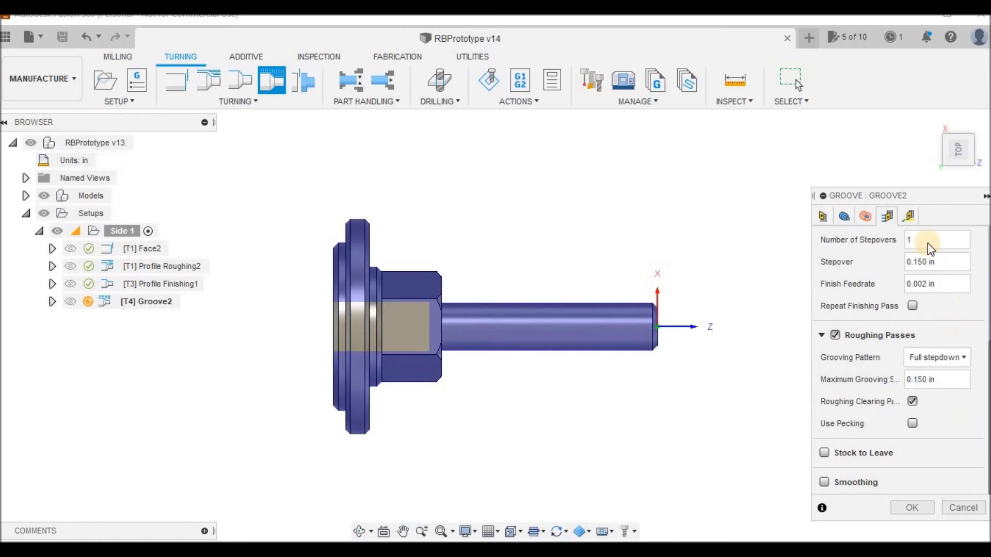
{"action": "left_click", "coordinate": [909, 218]}
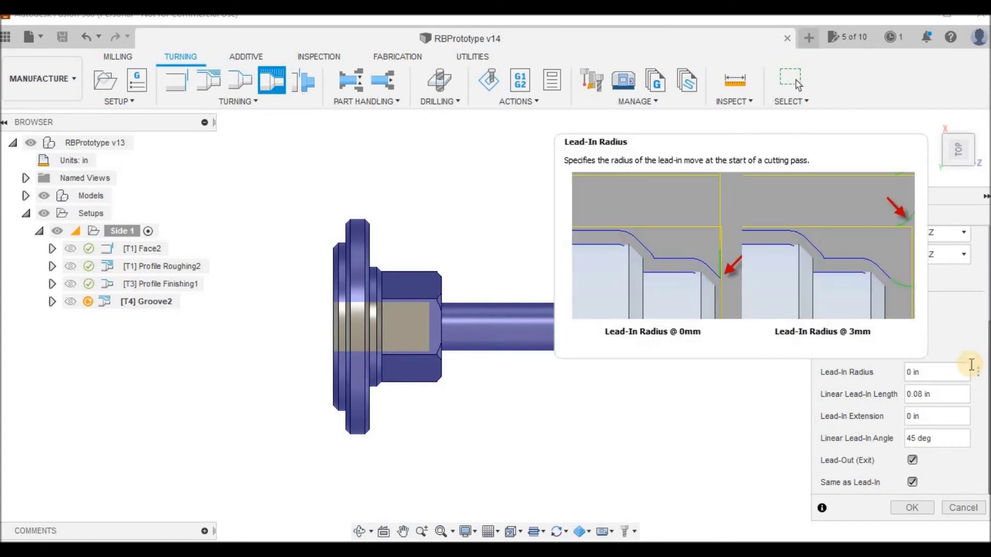
{"action": "left_click", "coordinate": [918, 506]}
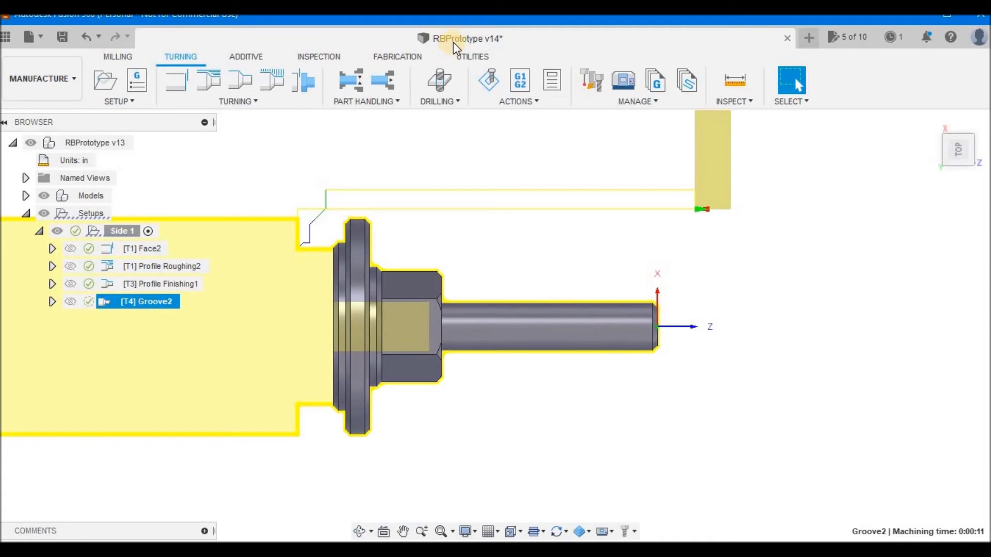
Step: Simulate the Groove2 toolpath through to the end and close the simulation
{"action": "left_click", "coordinate": [491, 87]}
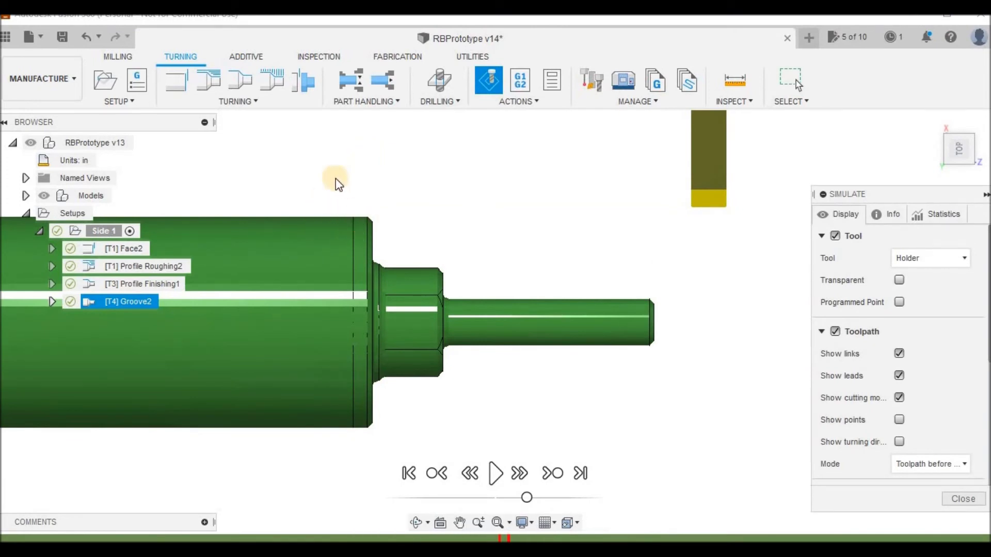
{"action": "left_click", "coordinate": [495, 472]}
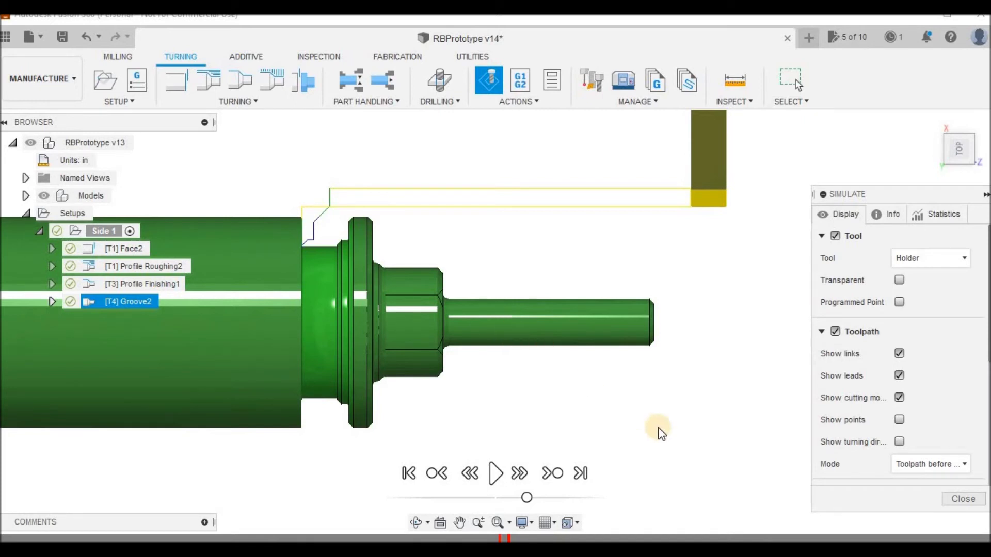
{"action": "left_click", "coordinate": [957, 500]}
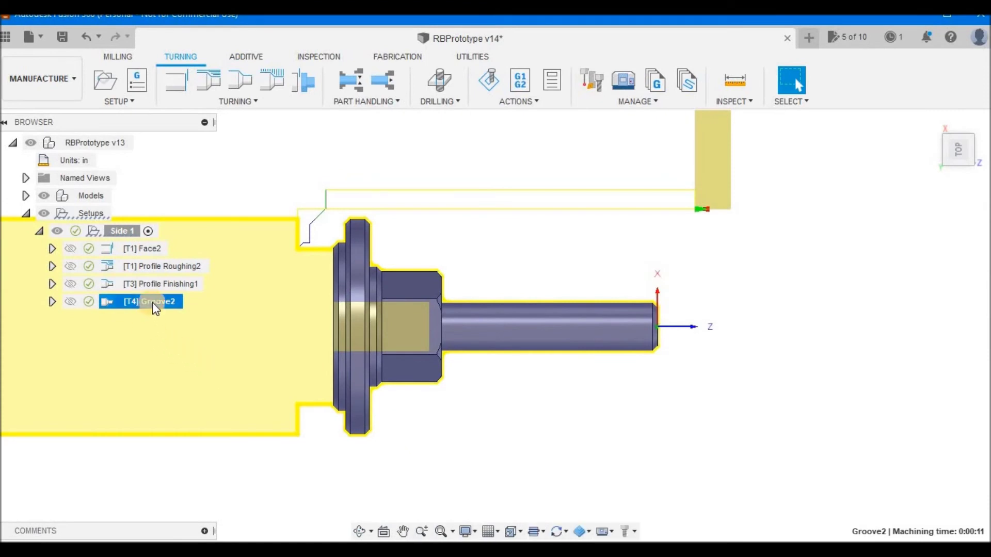
Step: Edit the Groove2 operation to turn off Roughing Clearing Passes and regenerate its toolpath
{"action": "right_click", "coordinate": [152, 301]}
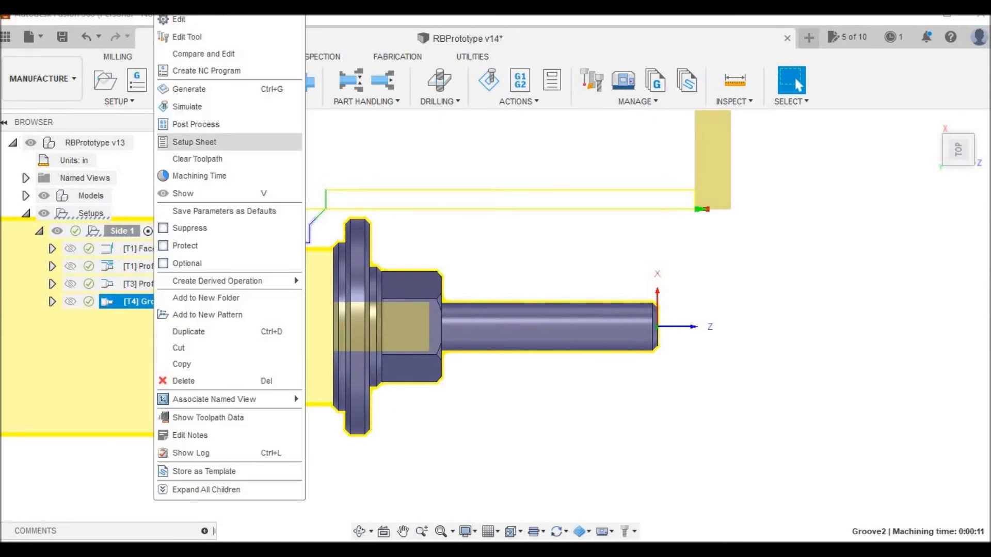
{"action": "left_click", "coordinate": [186, 24]}
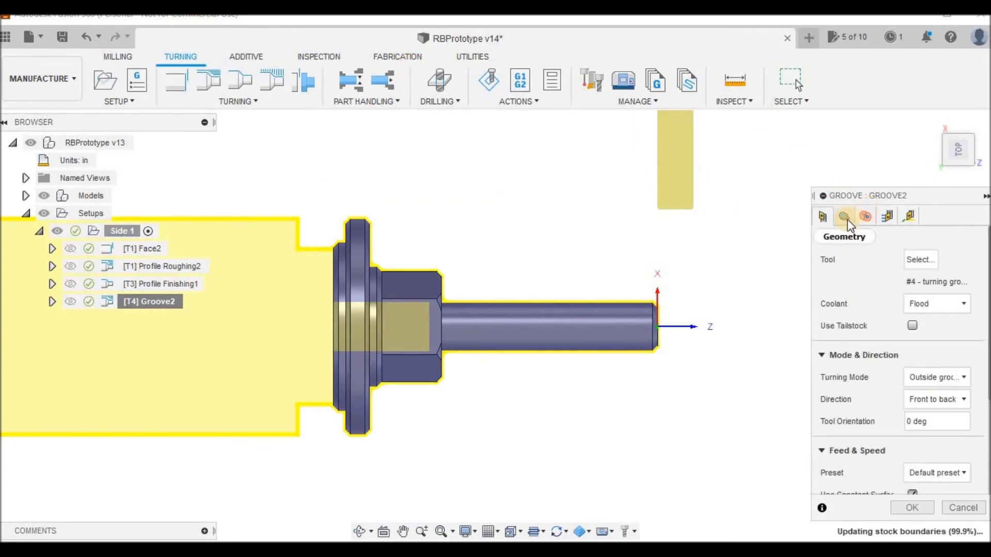
{"action": "left_click", "coordinate": [890, 218]}
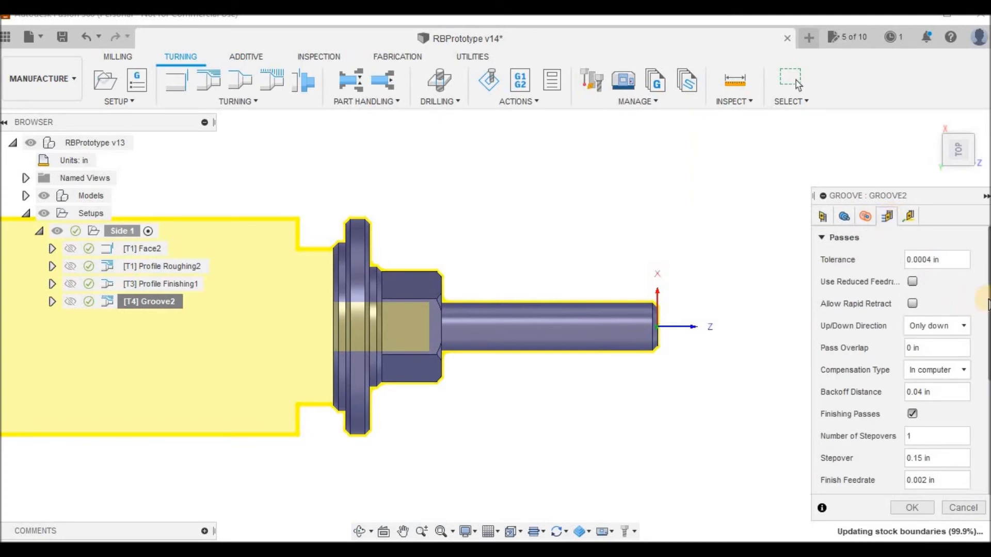
{"action": "left_click_drag", "start_coordinate": [986, 306], "coordinate": [988, 439]}
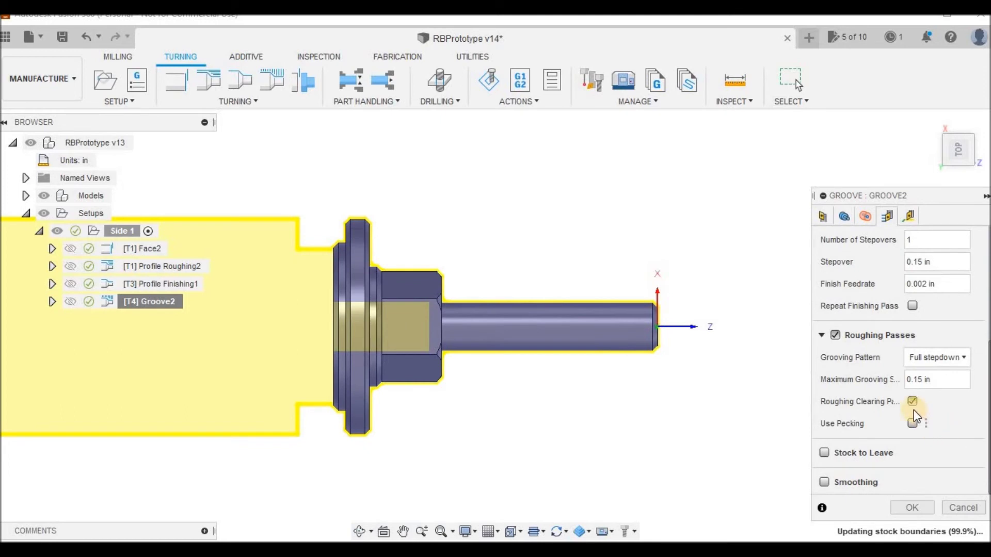
{"action": "mouse_move", "coordinate": [908, 401]}
{"action": "left_click", "coordinate": [906, 507]}
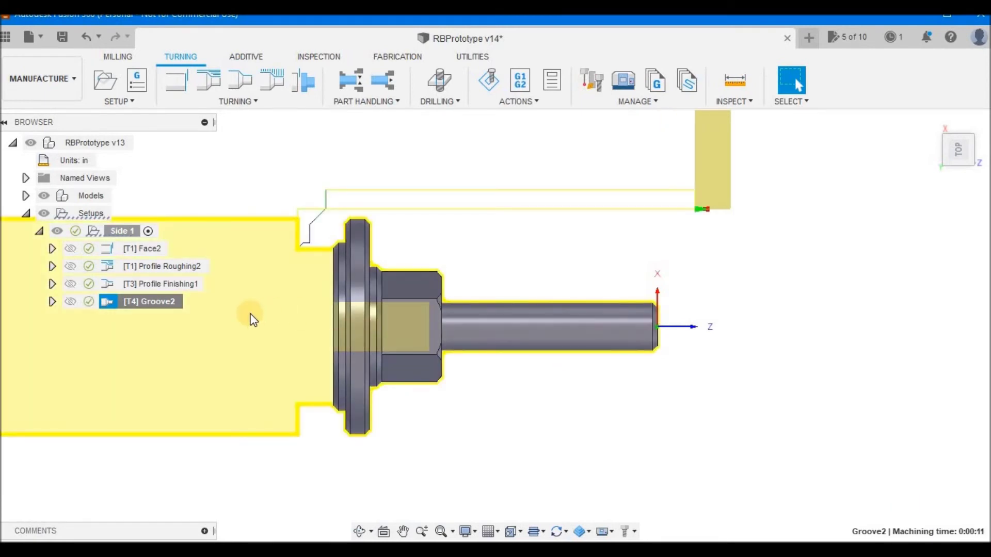
Step: Turn off Finishing Passes in the Groove2 operation so it only roughs, regenerate its toolpath and save the design
{"action": "right_click", "coordinate": [151, 304]}
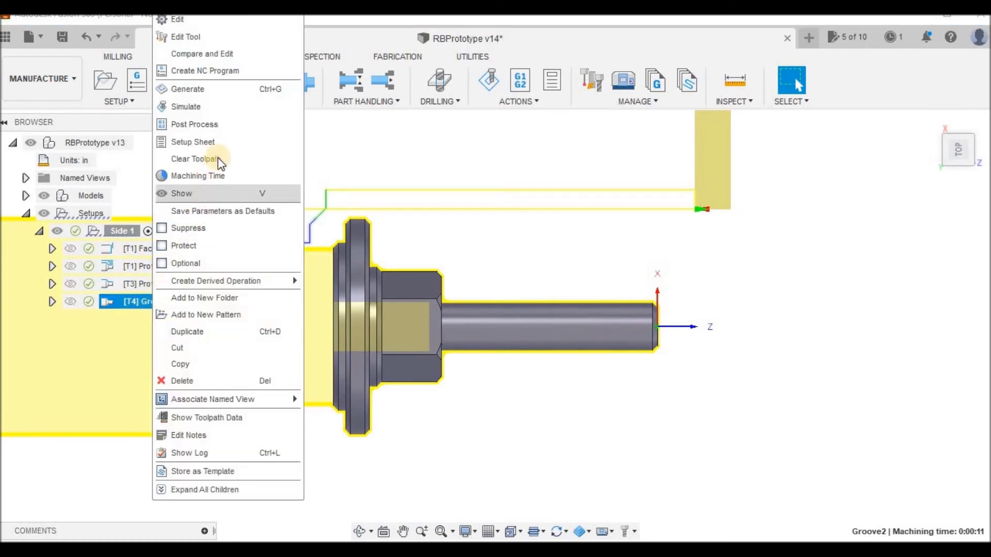
{"action": "left_click", "coordinate": [215, 20]}
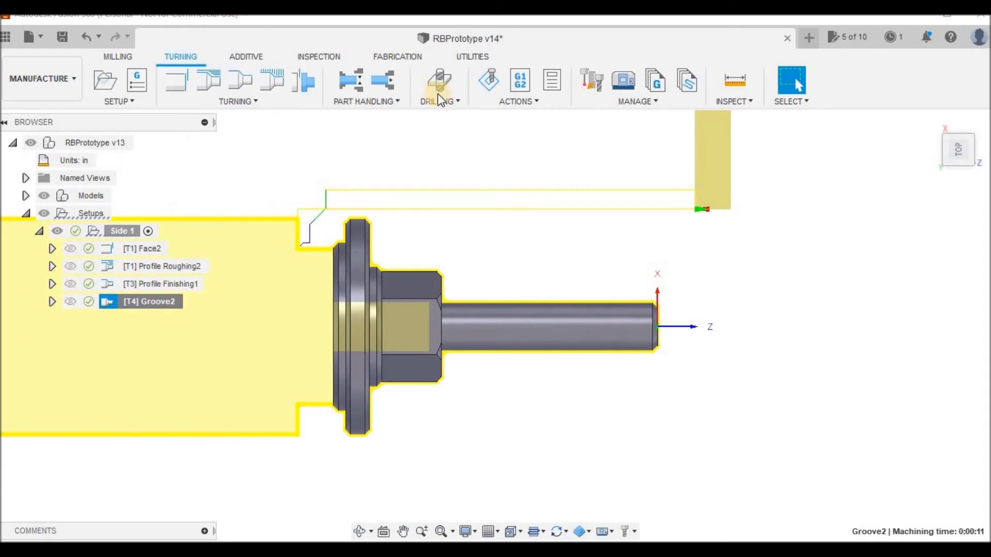
{"action": "left_click", "coordinate": [886, 215]}
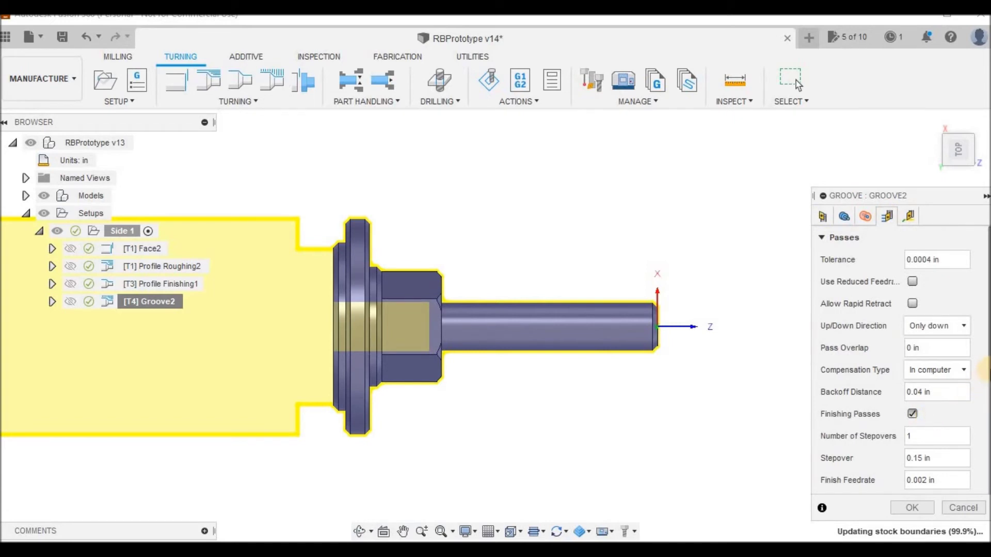
{"action": "scroll", "coordinate": [984, 386], "scroll_direction": "down", "scroll_amount": 3}
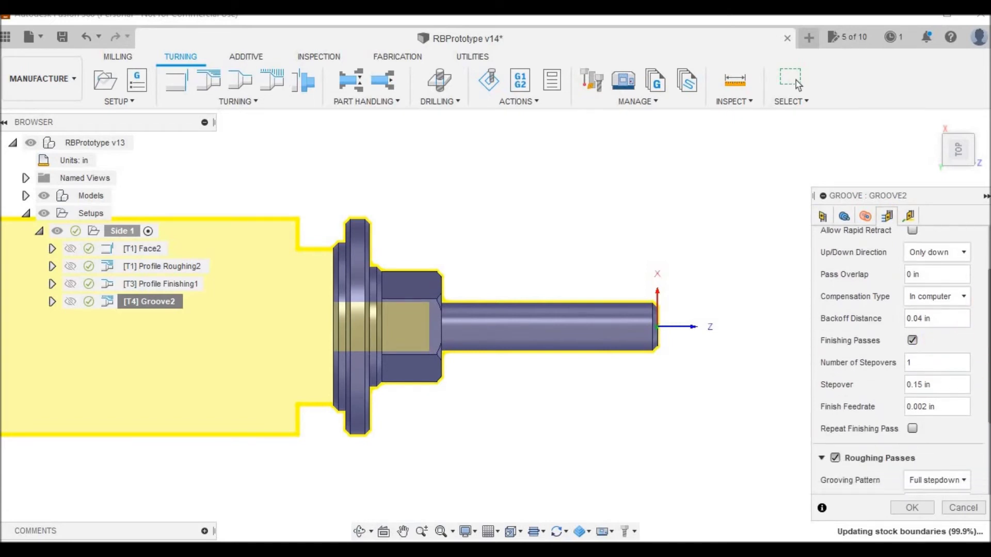
{"action": "scroll", "coordinate": [898, 361], "scroll_direction": "down", "scroll_amount": 3}
{"action": "scroll", "coordinate": [897, 361], "scroll_direction": "down", "scroll_amount": 3}
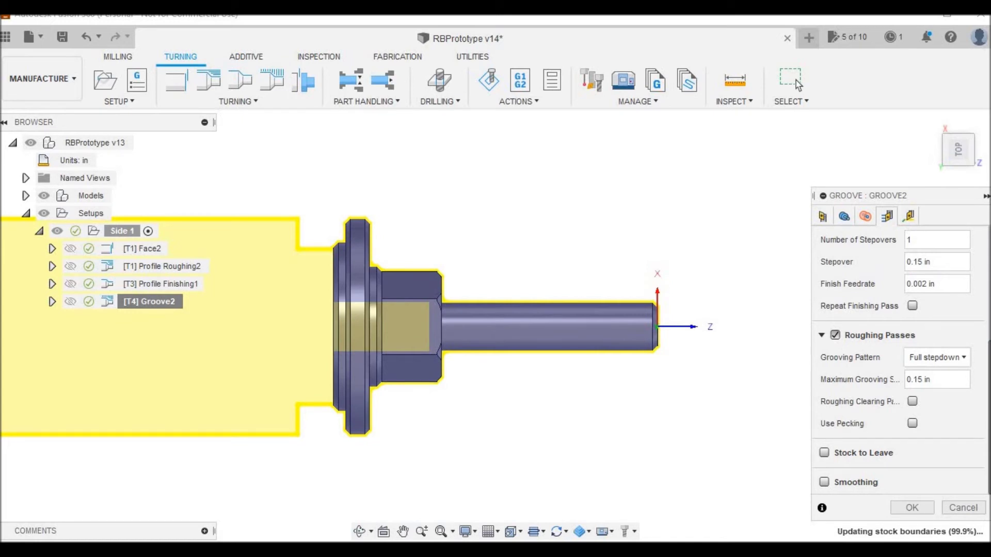
{"action": "scroll", "coordinate": [987, 435], "scroll_direction": "up", "scroll_amount": 3}
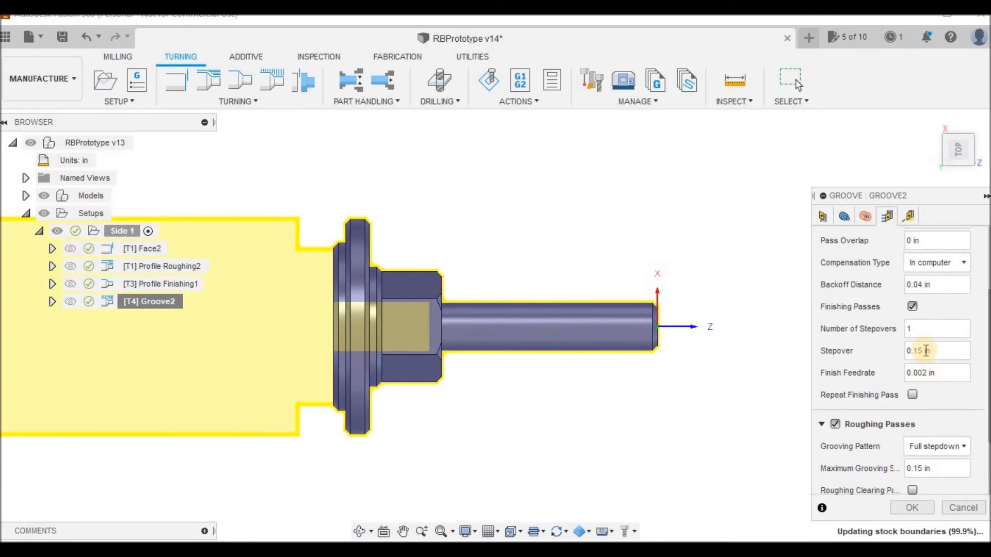
{"action": "left_click", "coordinate": [912, 306]}
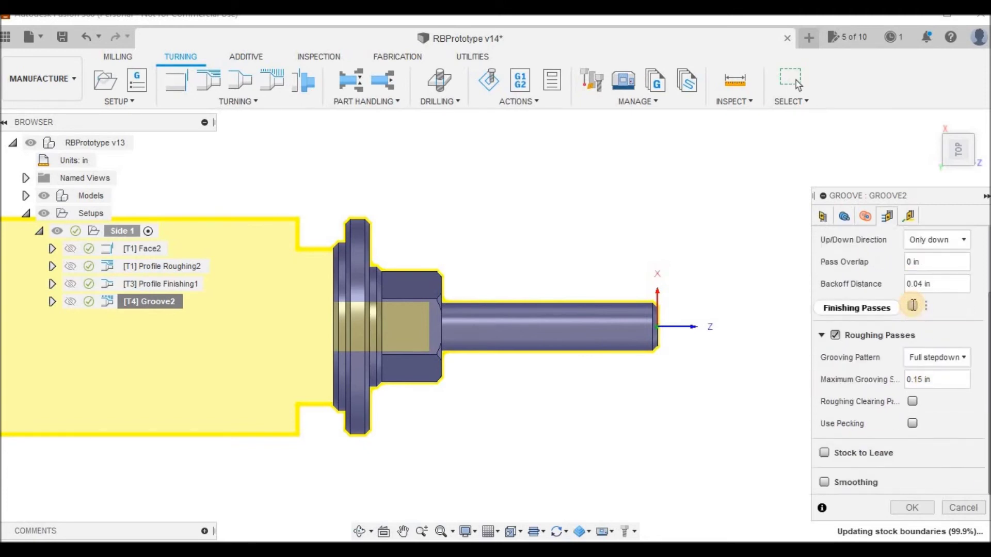
{"action": "left_click", "coordinate": [910, 506]}
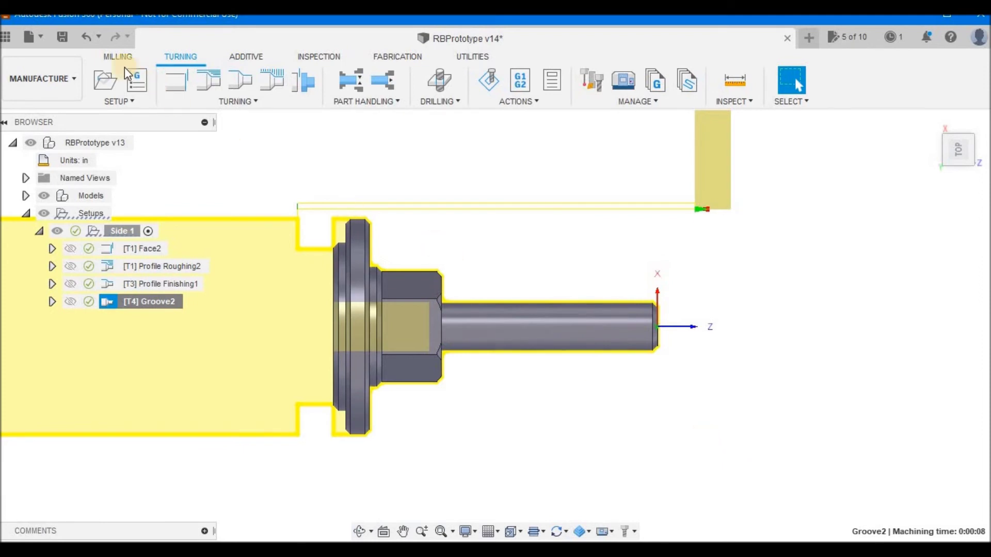
{"action": "left_click", "coordinate": [63, 37]}
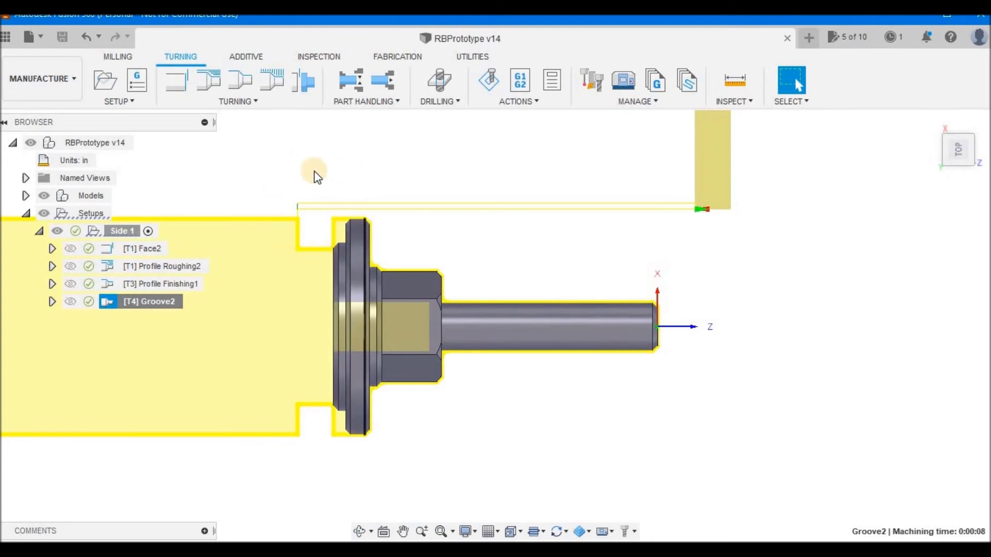
Step: Create a derived Turning Groove operation from Groove2
{"action": "right_click", "coordinate": [166, 302]}
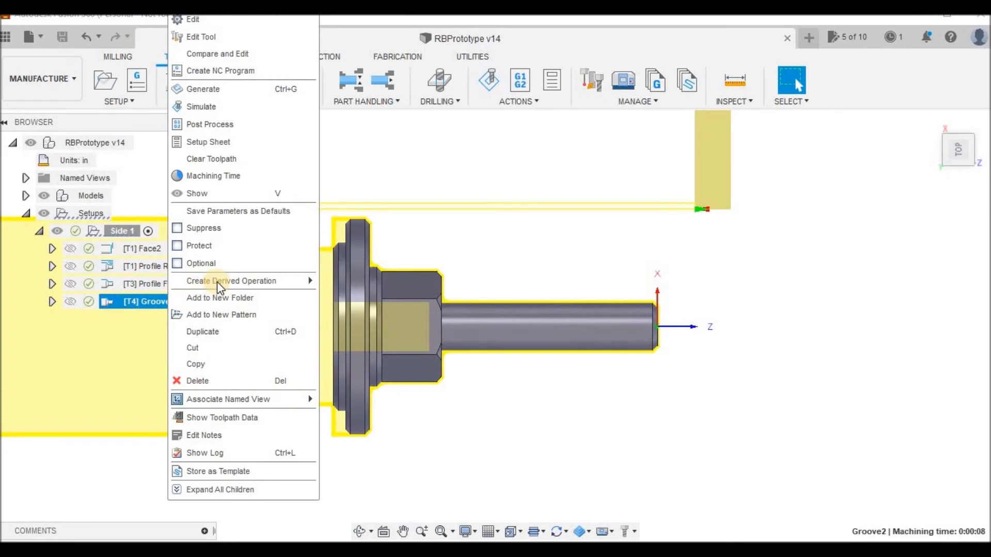
{"action": "mouse_move", "coordinate": [246, 285]}
{"action": "mouse_move", "coordinate": [367, 287]}
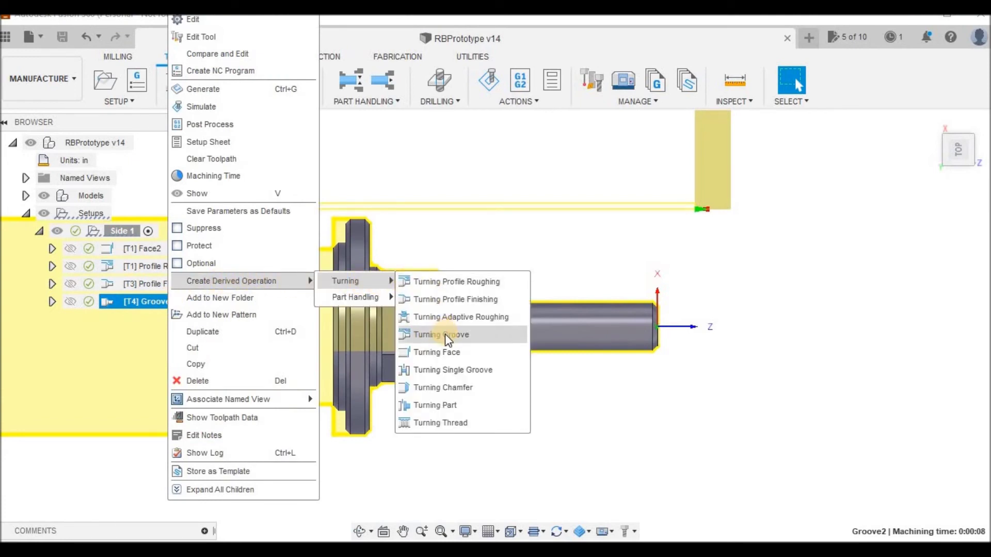
{"action": "left_click", "coordinate": [432, 333]}
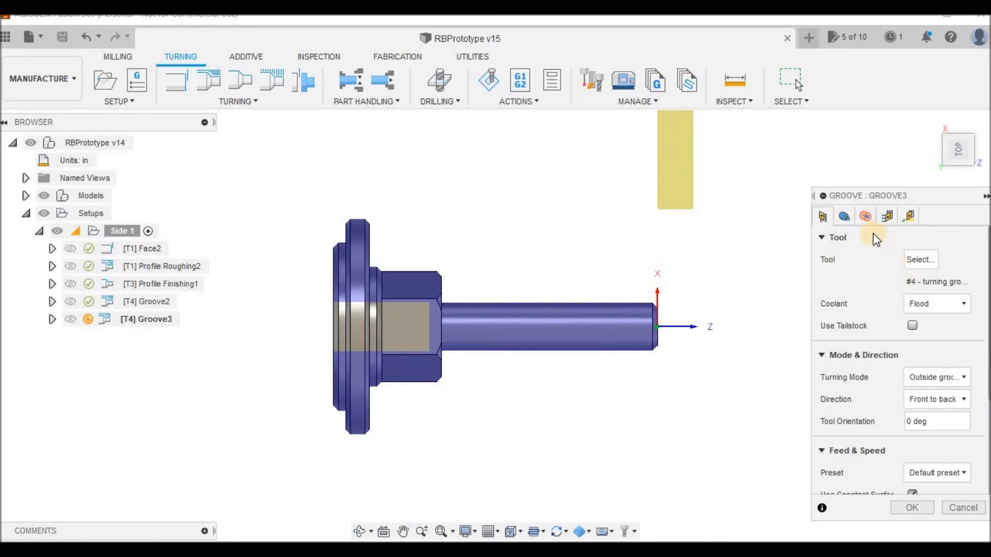
Step: Turn off Roughing Passes in the derived groove operation so it only finishes, and generate its toolpath
{"action": "left_click", "coordinate": [844, 217]}
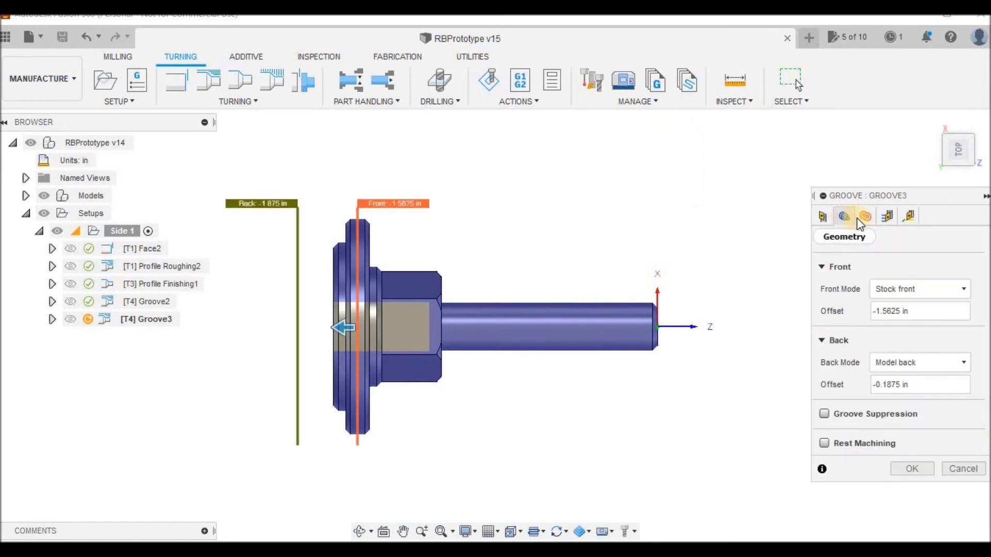
{"action": "left_click", "coordinate": [865, 216]}
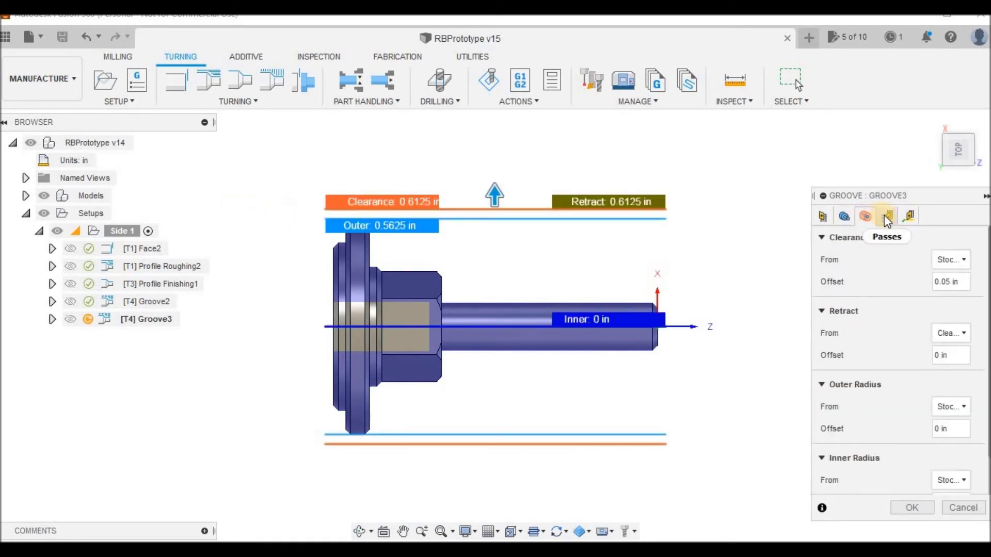
{"action": "left_click", "coordinate": [885, 216]}
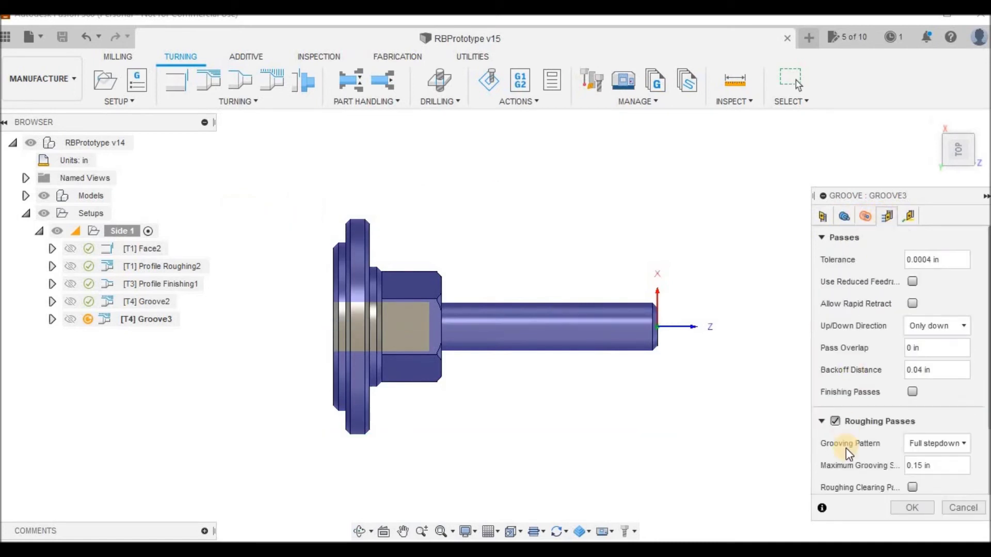
{"action": "left_click", "coordinate": [834, 422]}
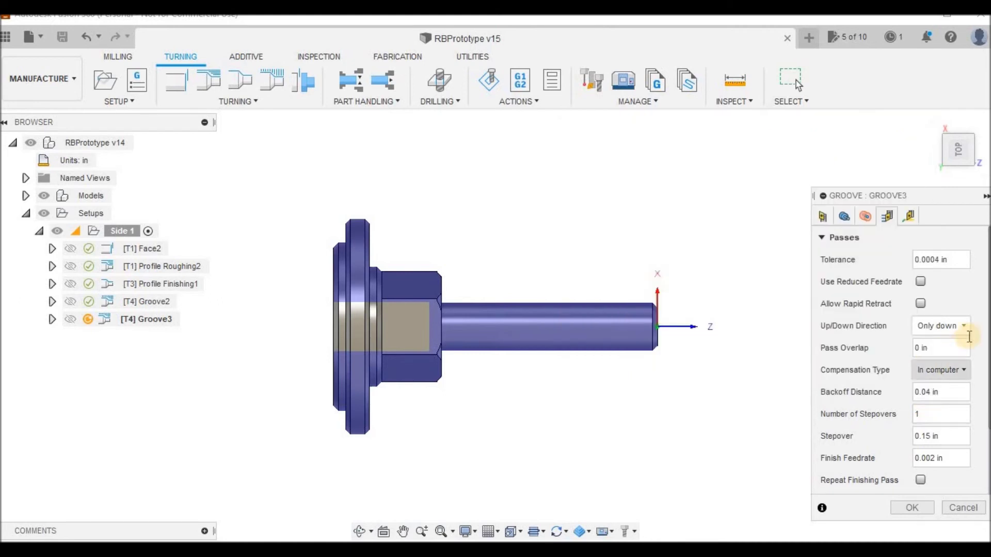
{"action": "scroll", "coordinate": [985, 316], "scroll_direction": "down", "scroll_amount": 3}
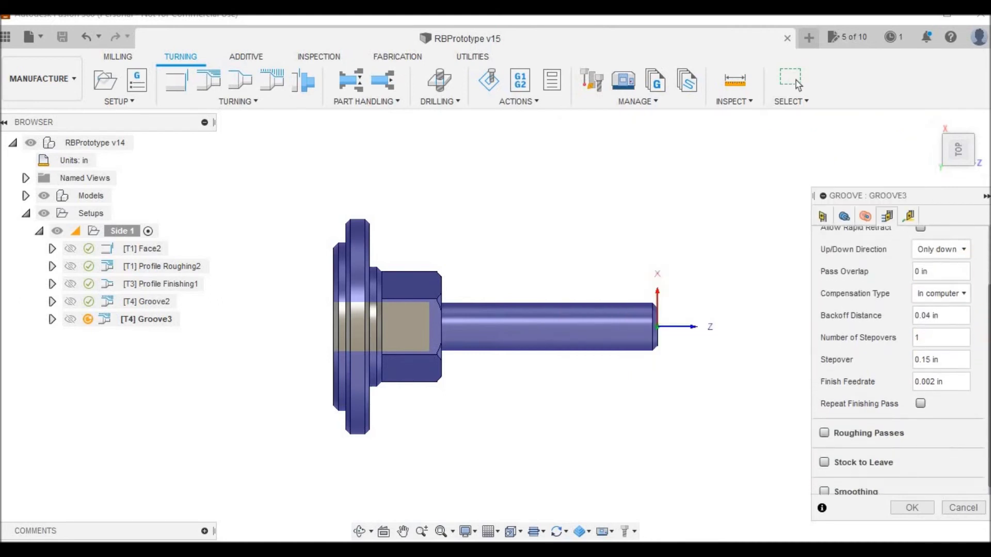
{"action": "scroll", "coordinate": [982, 314], "scroll_direction": "up", "scroll_amount": 3}
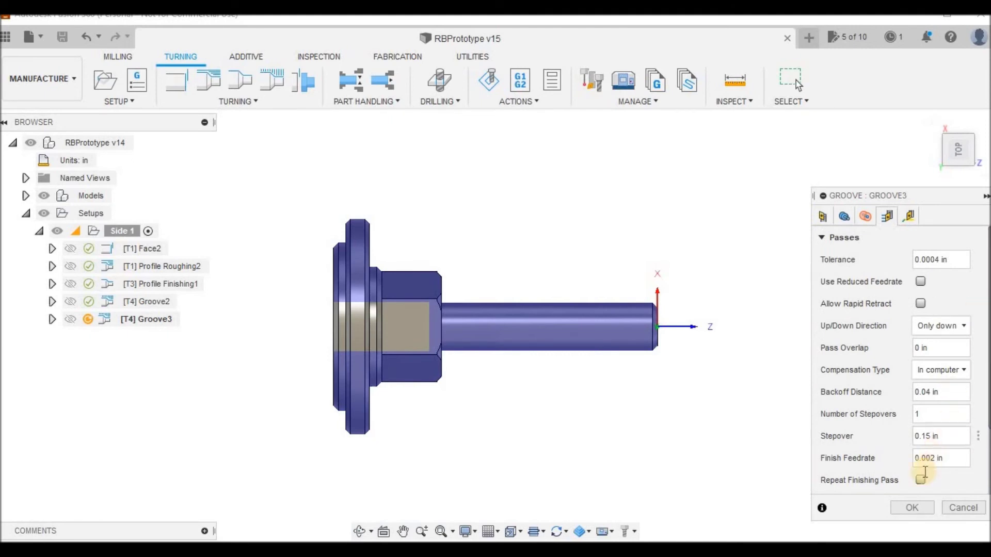
{"action": "left_click", "coordinate": [908, 507]}
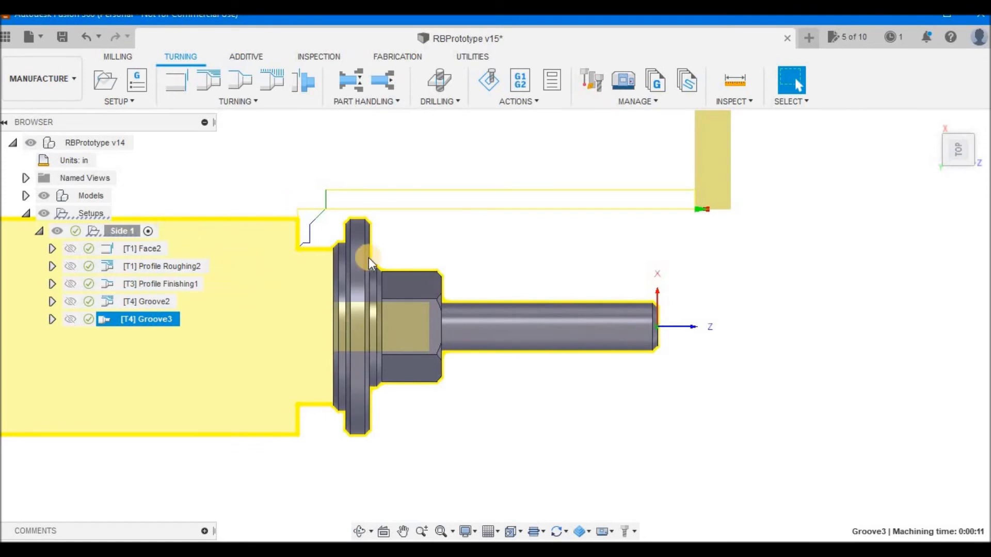
Step: Simulate the Groove3 finishing toolpath through to the end and close the simulation
{"action": "left_click", "coordinate": [487, 87]}
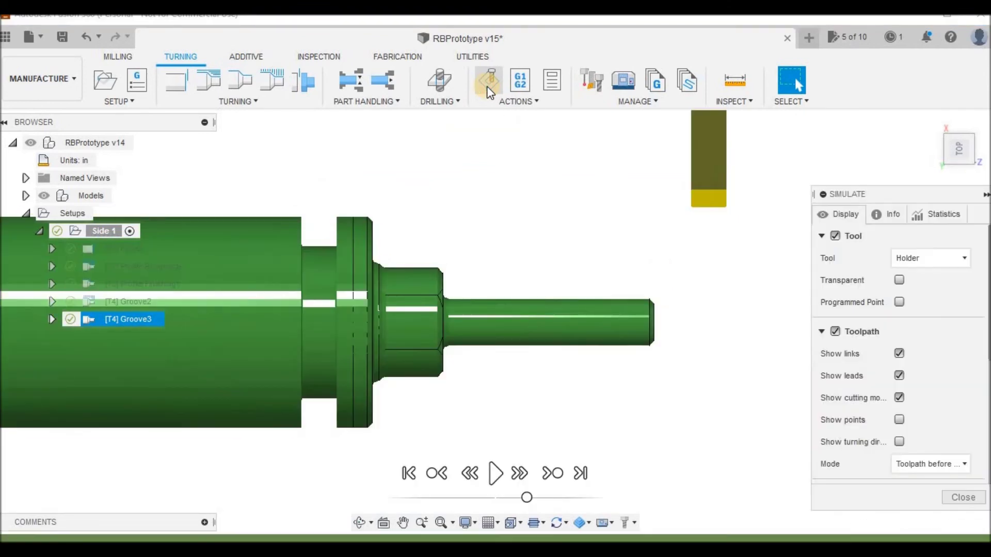
{"action": "left_click", "coordinate": [495, 473]}
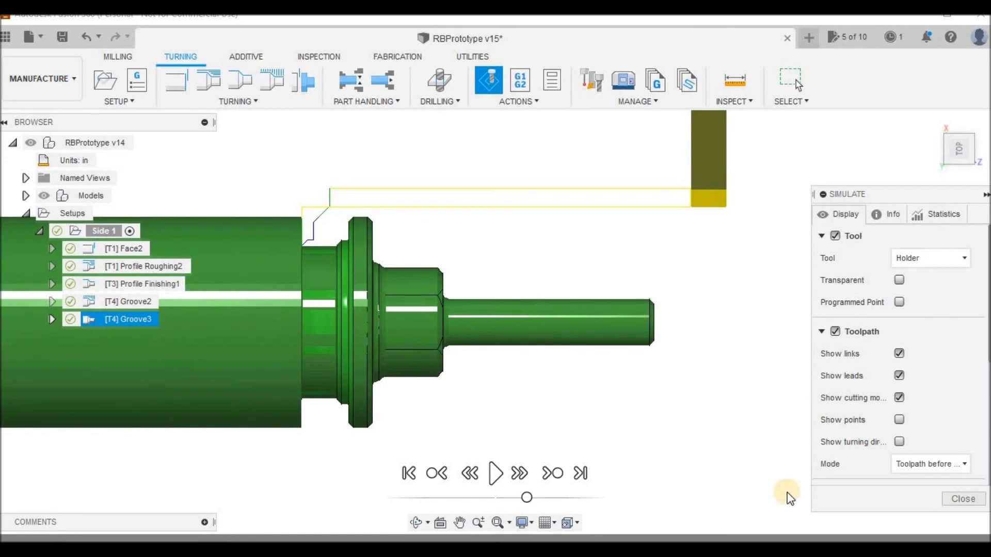
{"action": "left_click", "coordinate": [956, 502]}
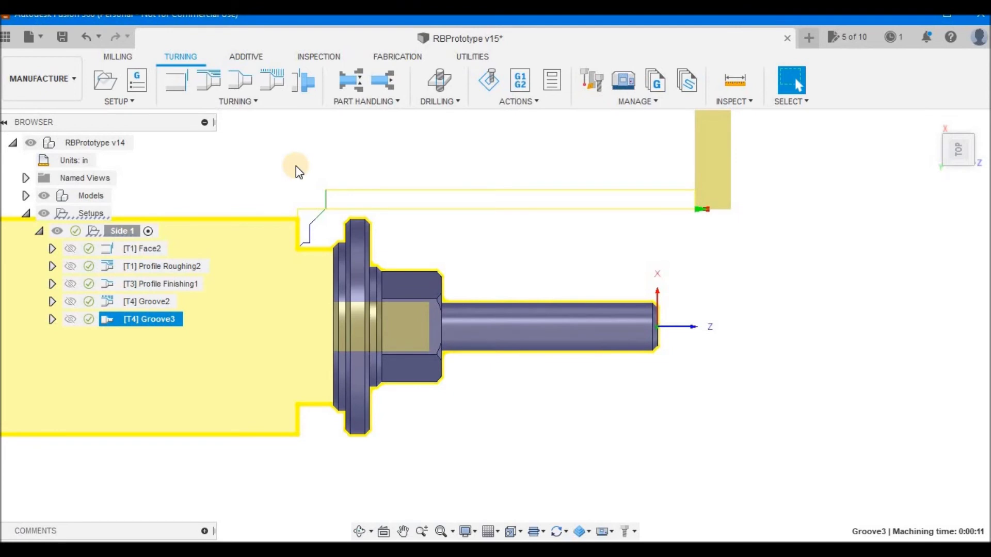
Step: Edit the Groove3 operation to set its back offset from the model back to -0.190 in and regenerate the toolpath
{"action": "right_click", "coordinate": [155, 322]}
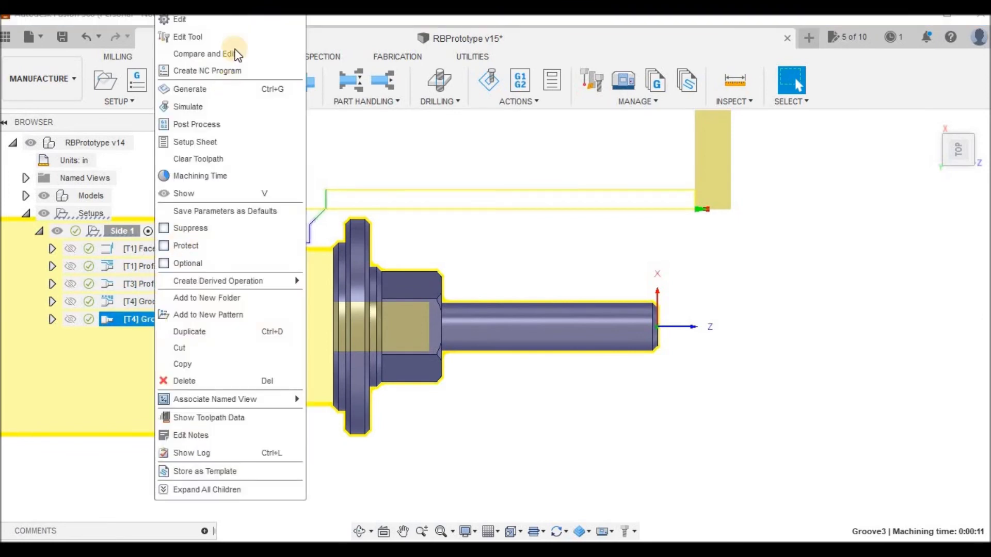
{"action": "left_click", "coordinate": [237, 20]}
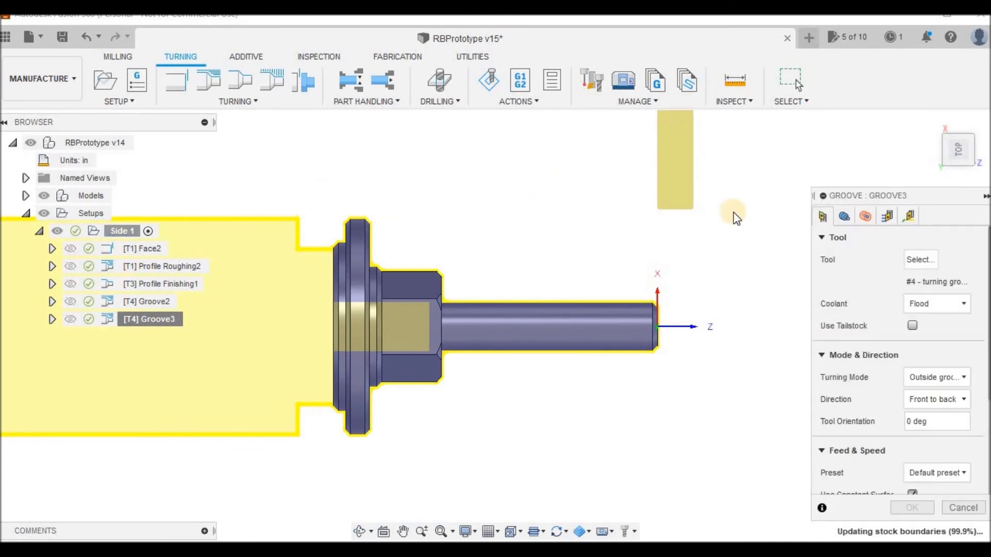
{"action": "left_click", "coordinate": [844, 216]}
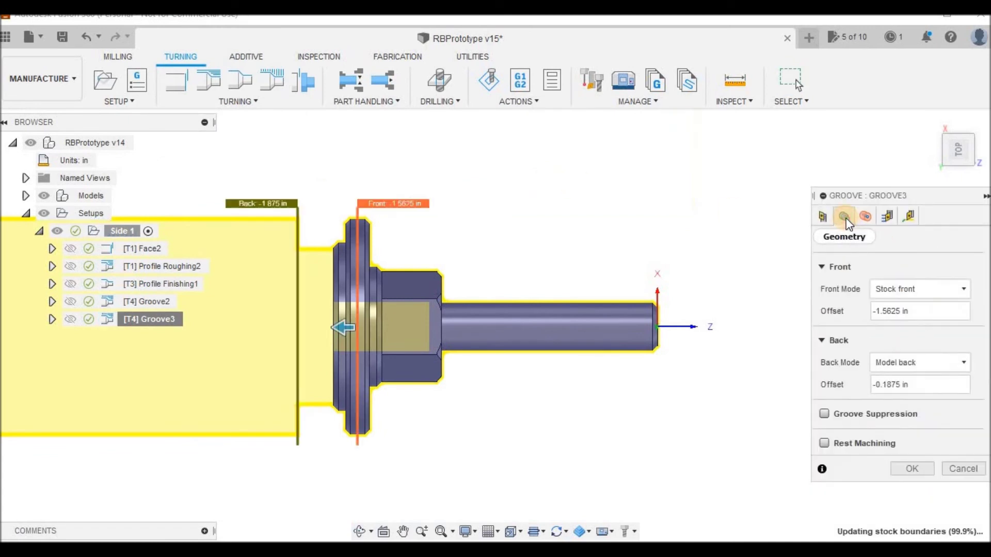
{"action": "left_click", "coordinate": [892, 384]}
{"action": "left_click_drag", "start_coordinate": [892, 385], "coordinate": [887, 385]}
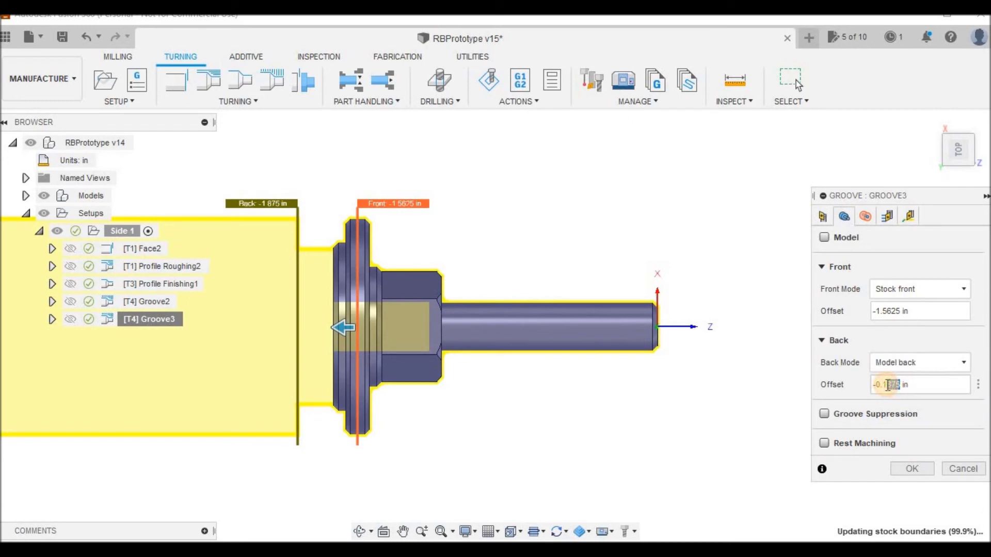
{"action": "type", "text": "90"}
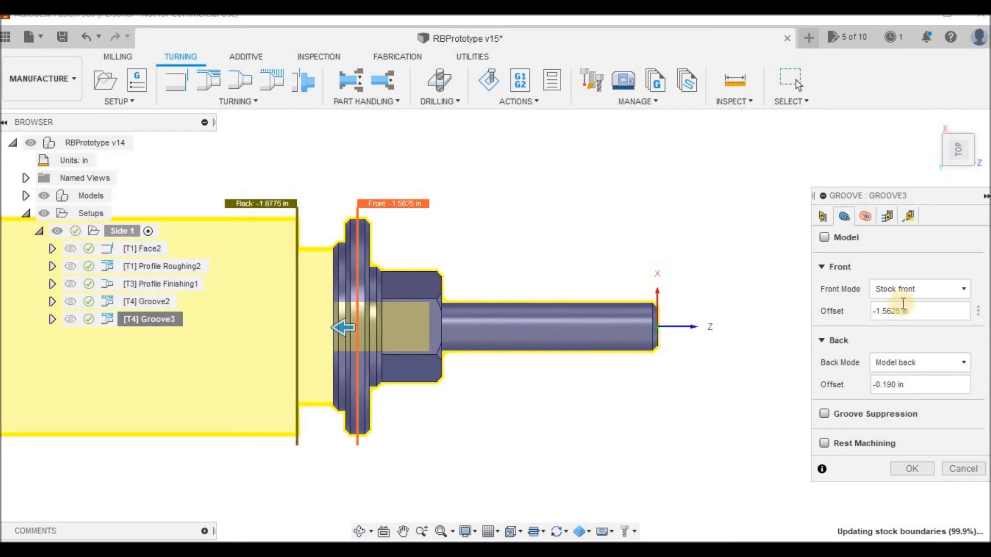
{"action": "left_click", "coordinate": [865, 217]}
{"action": "left_click", "coordinate": [887, 216]}
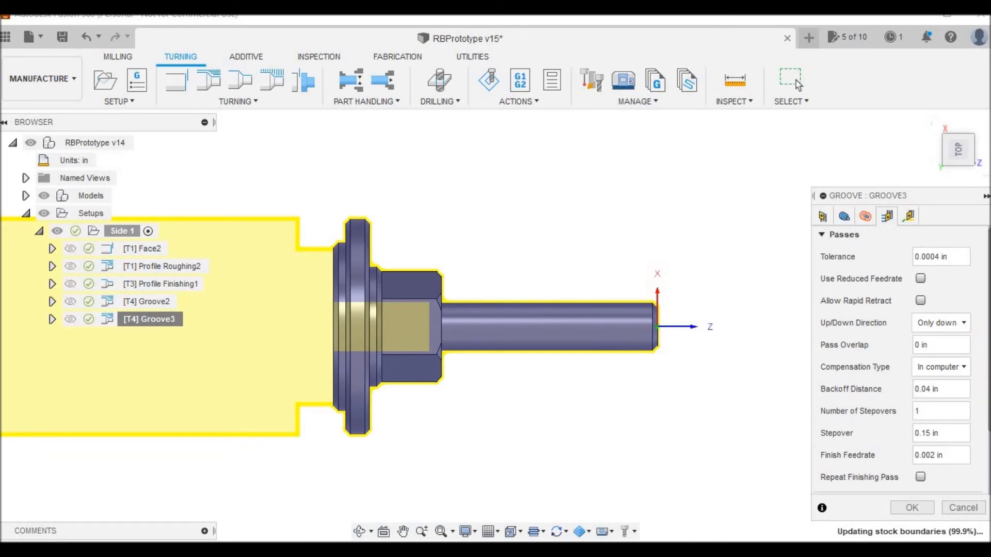
{"action": "scroll", "coordinate": [900, 361], "scroll_direction": "down", "scroll_amount": 3}
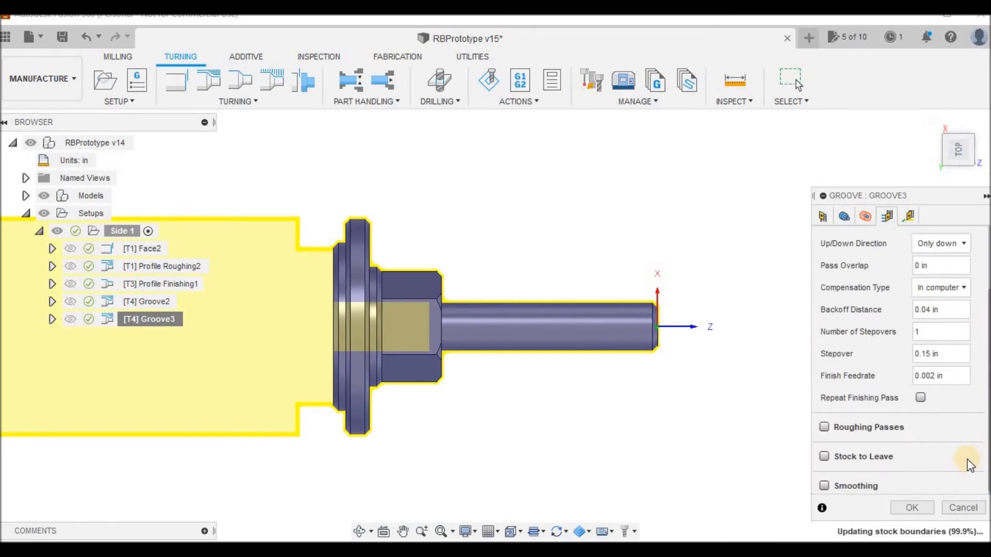
{"action": "left_click", "coordinate": [913, 508]}
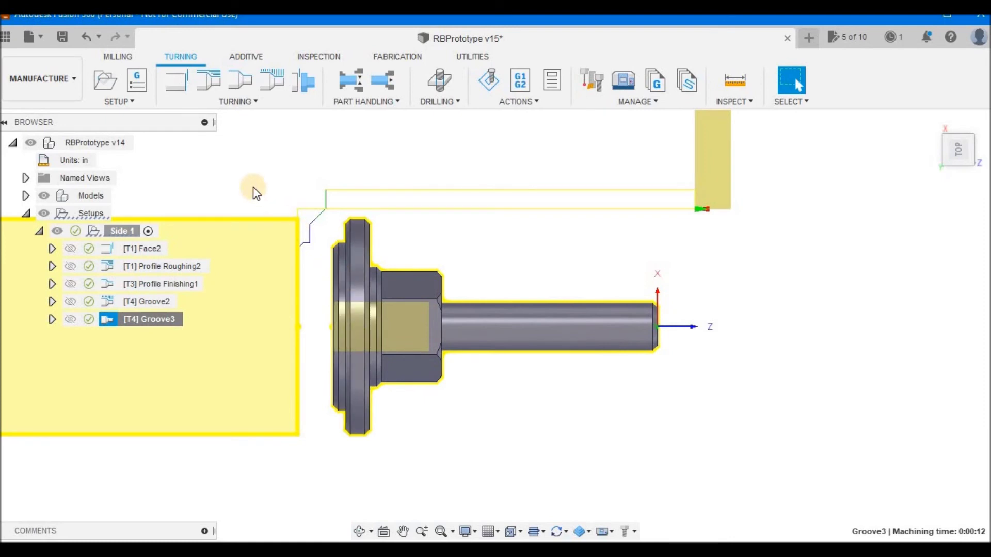
Step: Simulate the regenerated Groove3 toolpath through to the end and close the simulation
{"action": "left_click", "coordinate": [491, 84]}
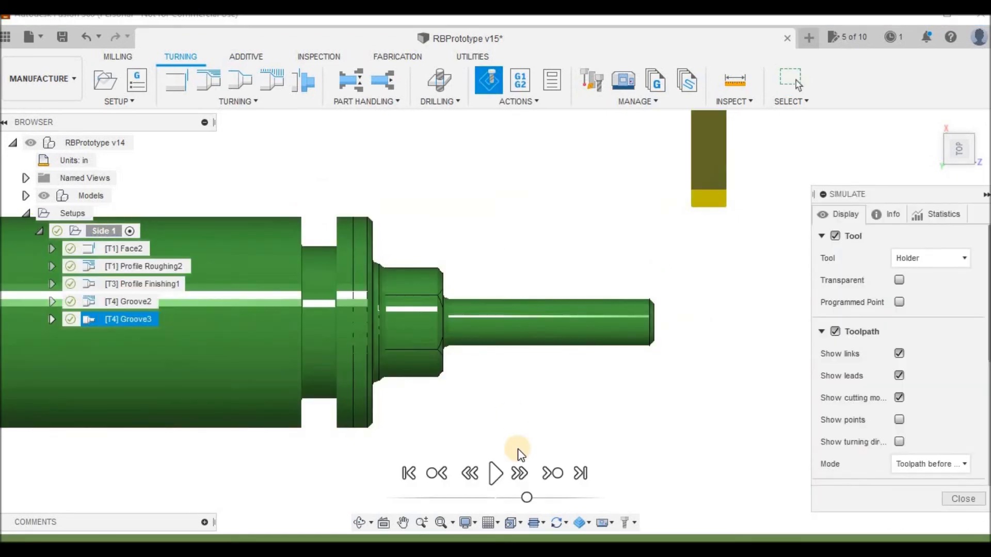
{"action": "left_click", "coordinate": [494, 473]}
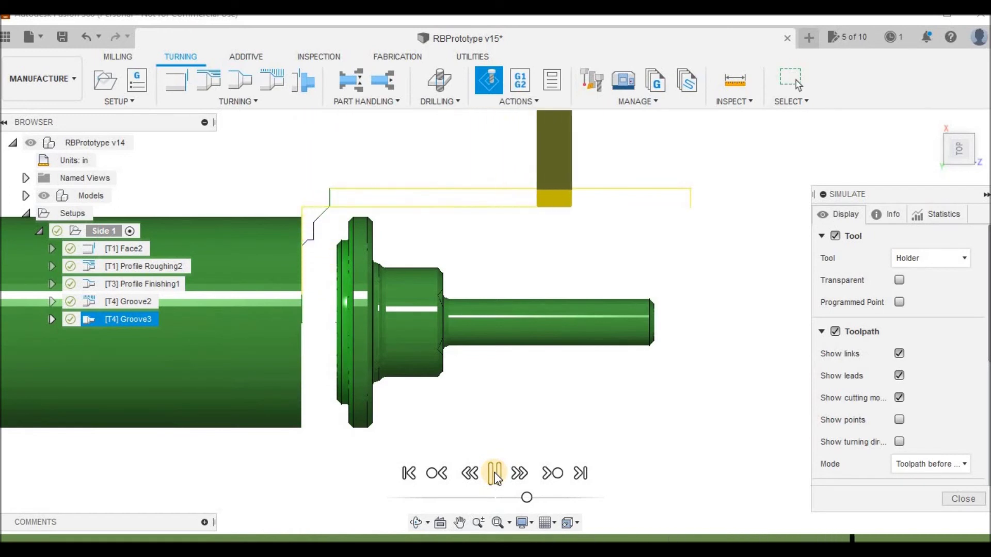
{"action": "left_click", "coordinate": [495, 474]}
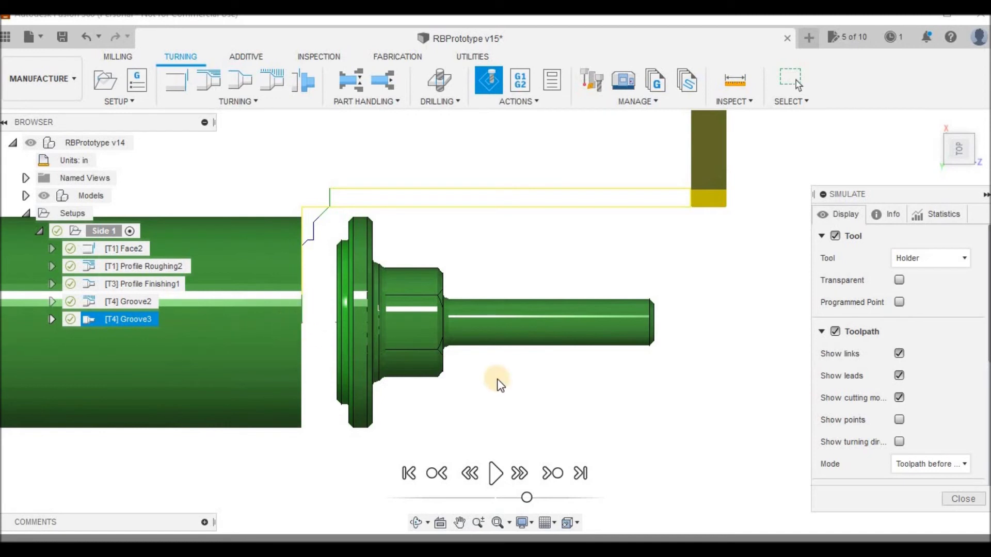
{"action": "left_click", "coordinate": [961, 498]}
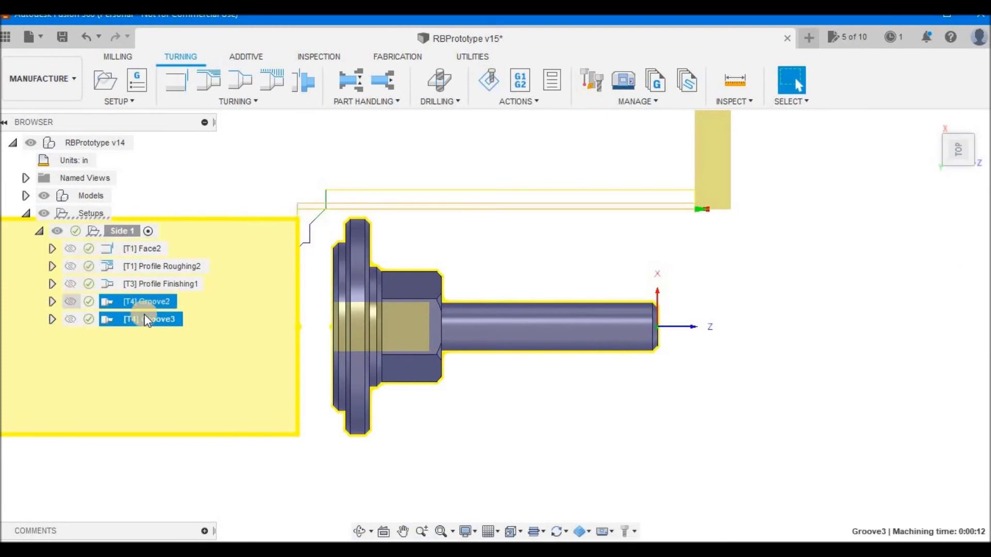
Step: Reopen the Groove3 operation for editing and examine its geometry limits, finishing pass settings, and linking and lead-in settings
{"action": "right_click", "coordinate": [153, 320]}
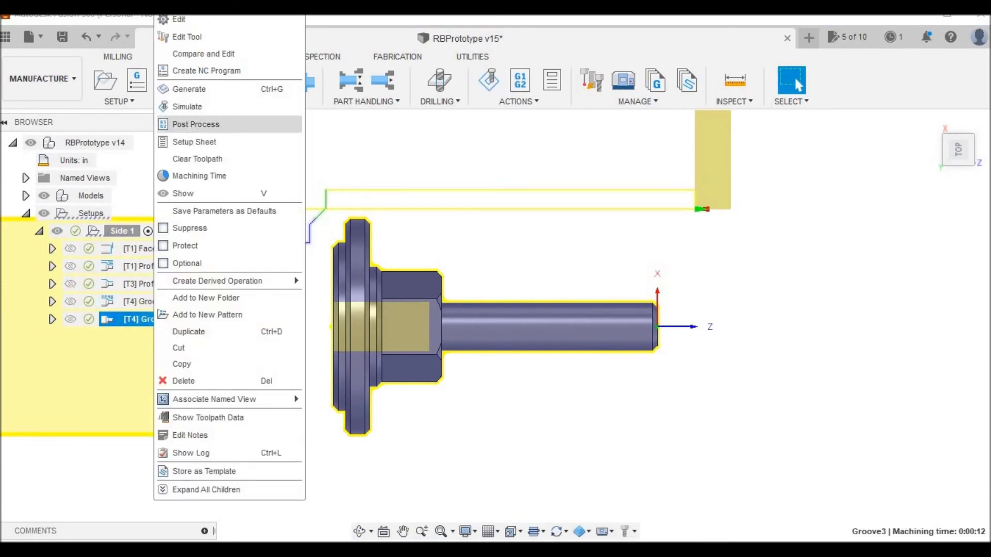
{"action": "left_click", "coordinate": [471, 160]}
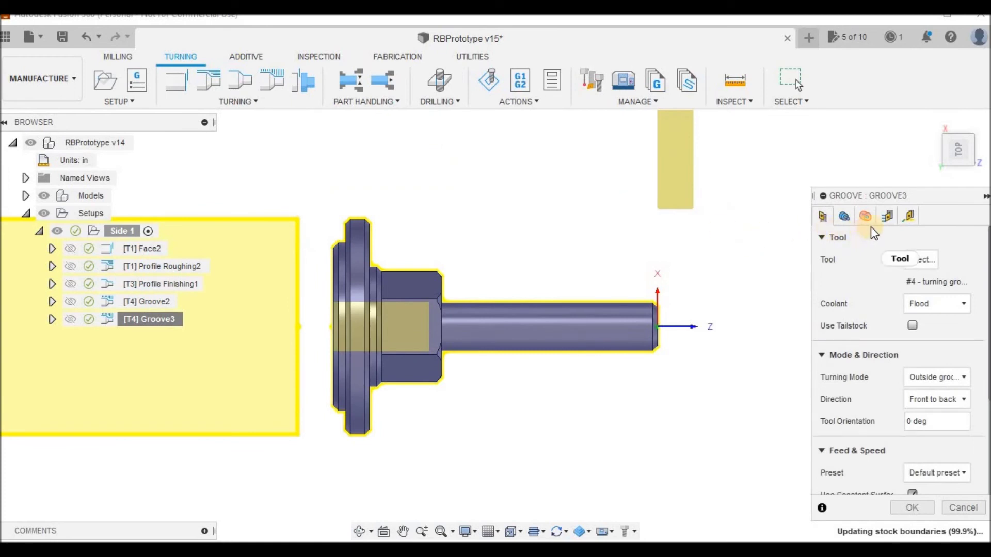
{"action": "left_click", "coordinate": [846, 216]}
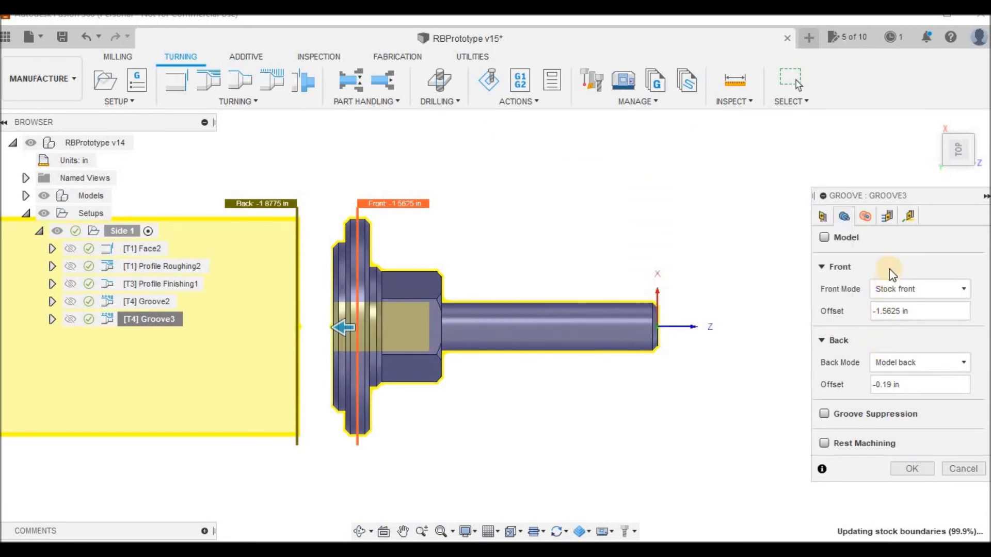
{"action": "left_click", "coordinate": [885, 219]}
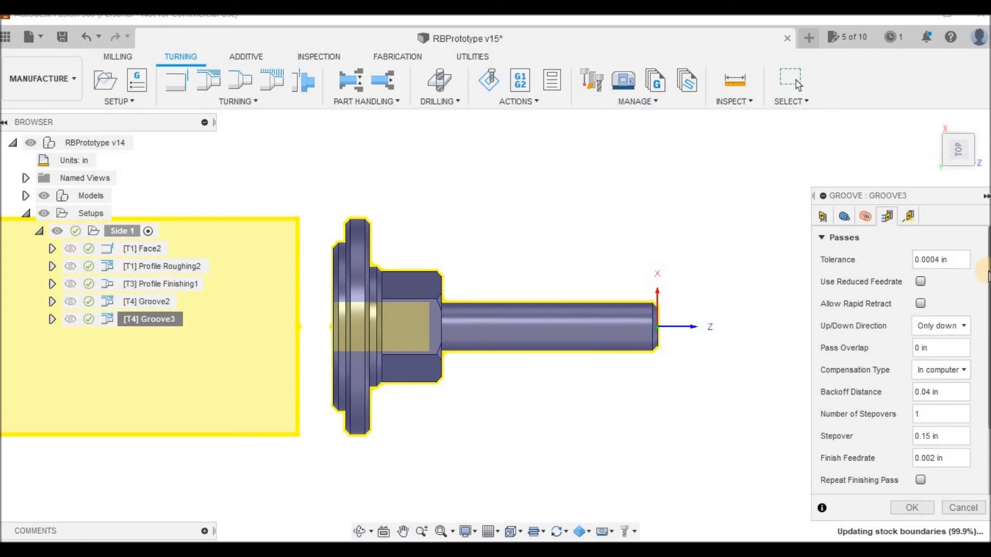
{"action": "scroll", "coordinate": [987, 276], "scroll_direction": "down", "scroll_amount": 3}
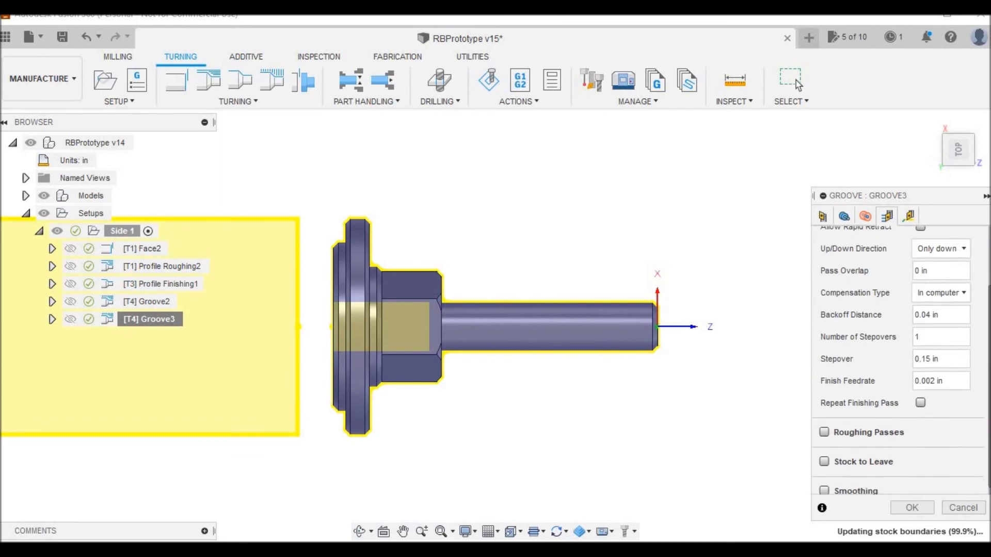
{"action": "scroll", "coordinate": [987, 276], "scroll_direction": "down", "scroll_amount": 1}
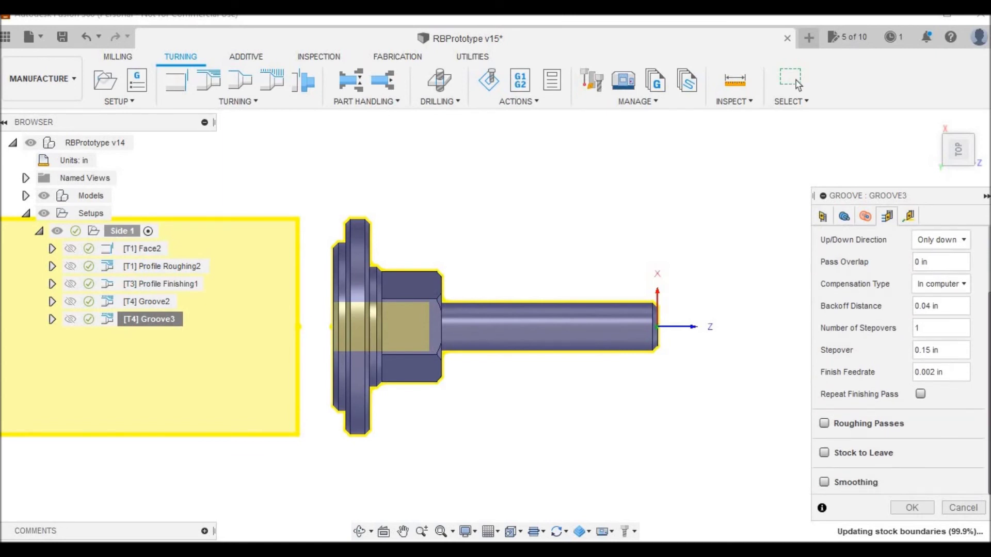
{"action": "scroll", "coordinate": [985, 303], "scroll_direction": "up", "scroll_amount": 3}
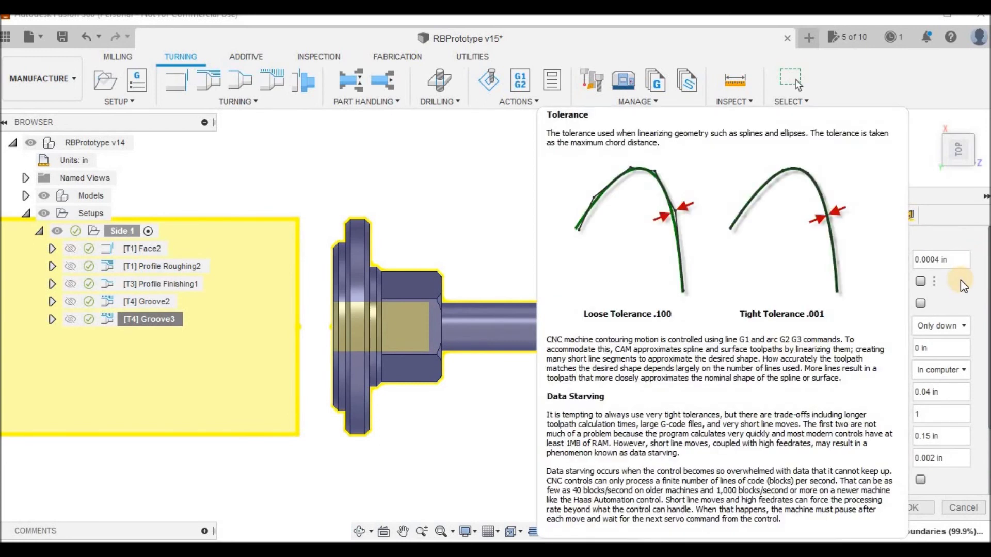
{"action": "left_click", "coordinate": [911, 215]}
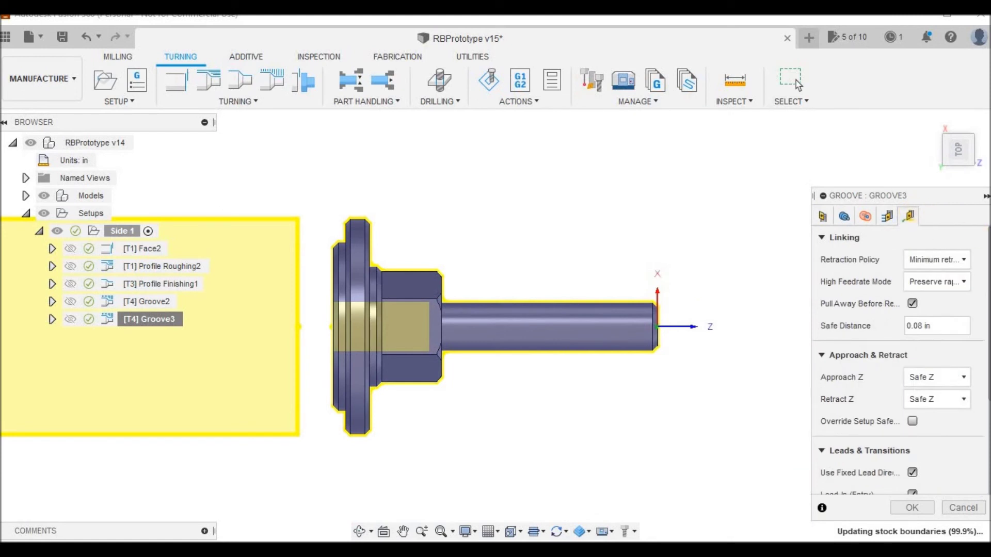
{"action": "scroll", "coordinate": [900, 361], "scroll_direction": "down", "scroll_amount": 3}
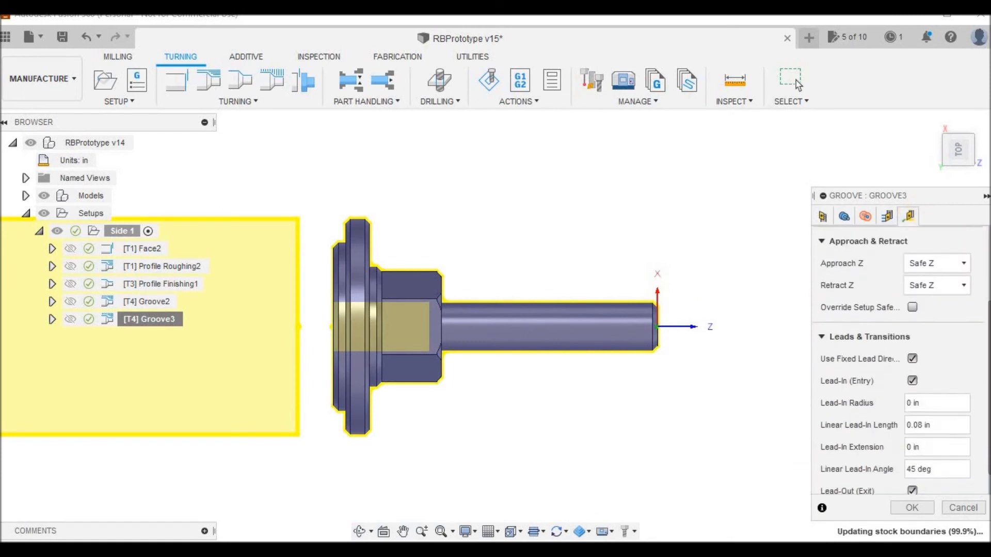
{"action": "scroll", "coordinate": [900, 361], "scroll_direction": "down", "scroll_amount": 1}
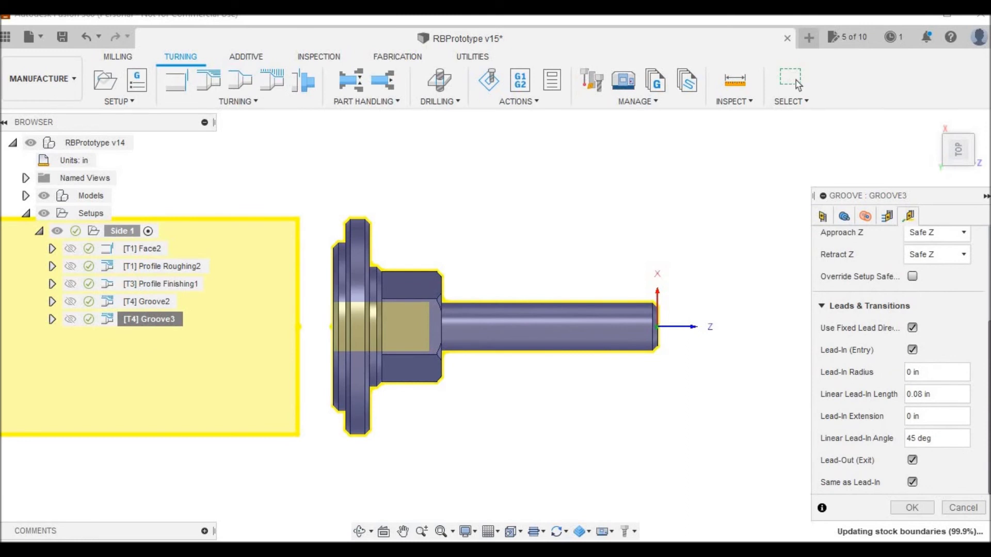
{"action": "scroll", "coordinate": [900, 362], "scroll_direction": "up", "scroll_amount": 5}
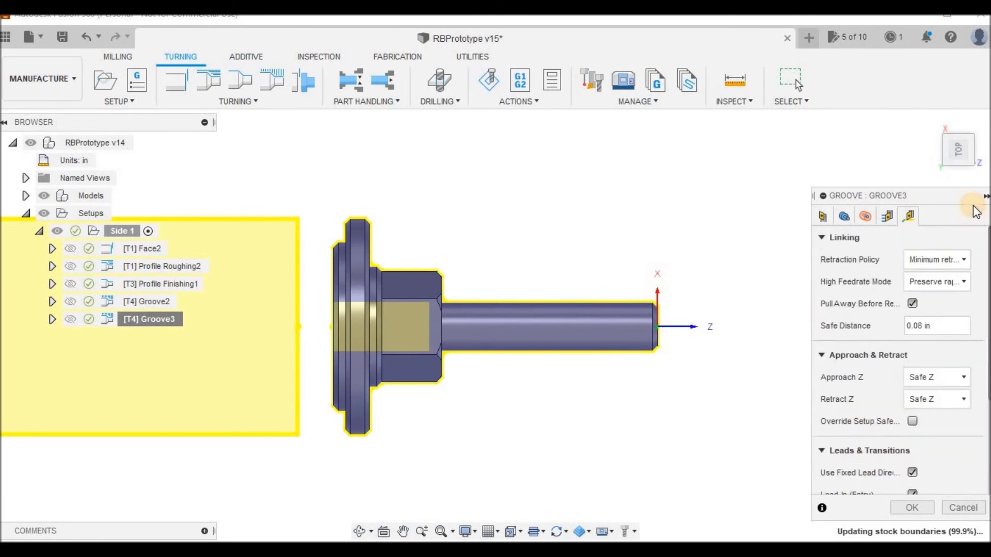
Step: Set Groove3's Distance to Cut Below Inner Radius to .025 in and regenerate its toolpath
{"action": "left_click", "coordinate": [865, 217]}
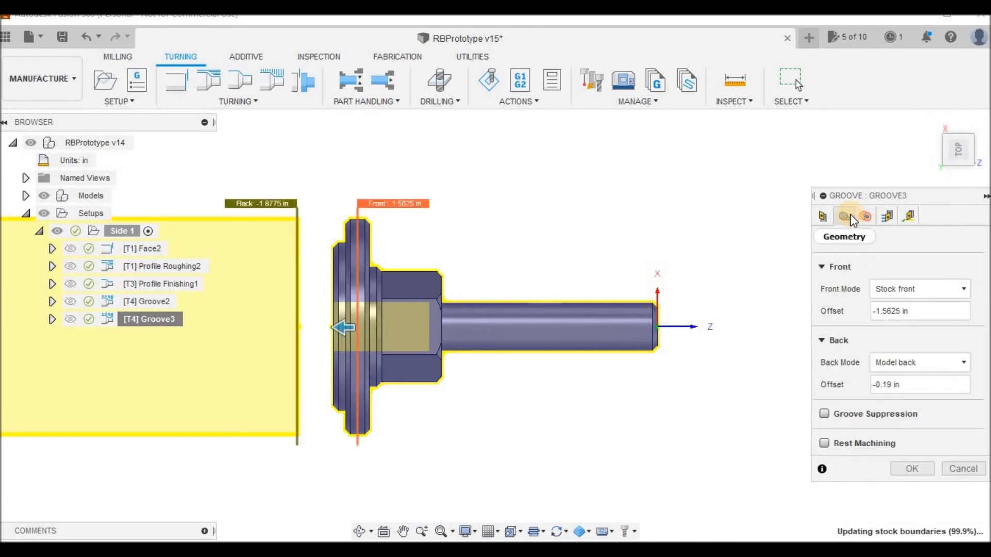
{"action": "left_click", "coordinate": [867, 216]}
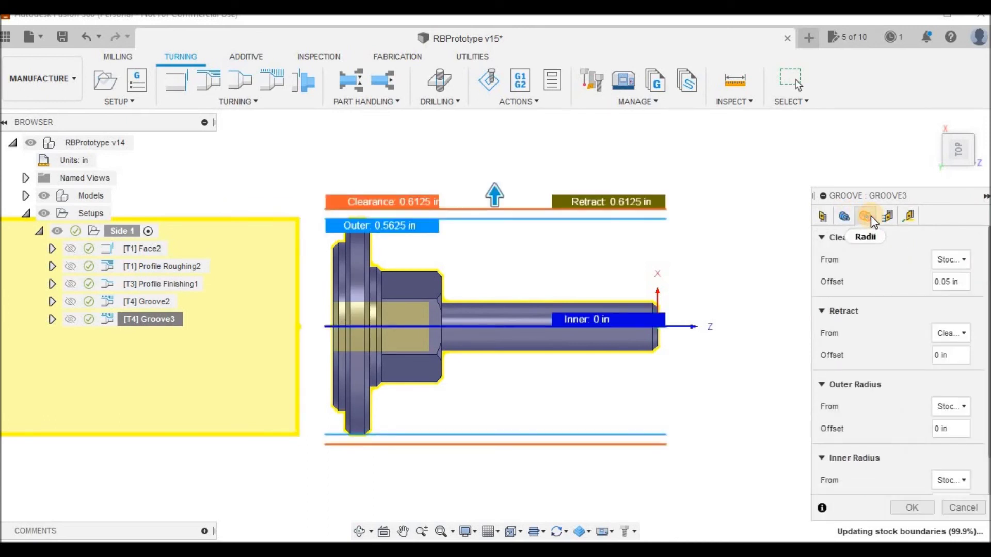
{"action": "scroll", "coordinate": [902, 310], "scroll_direction": "down", "scroll_amount": 1}
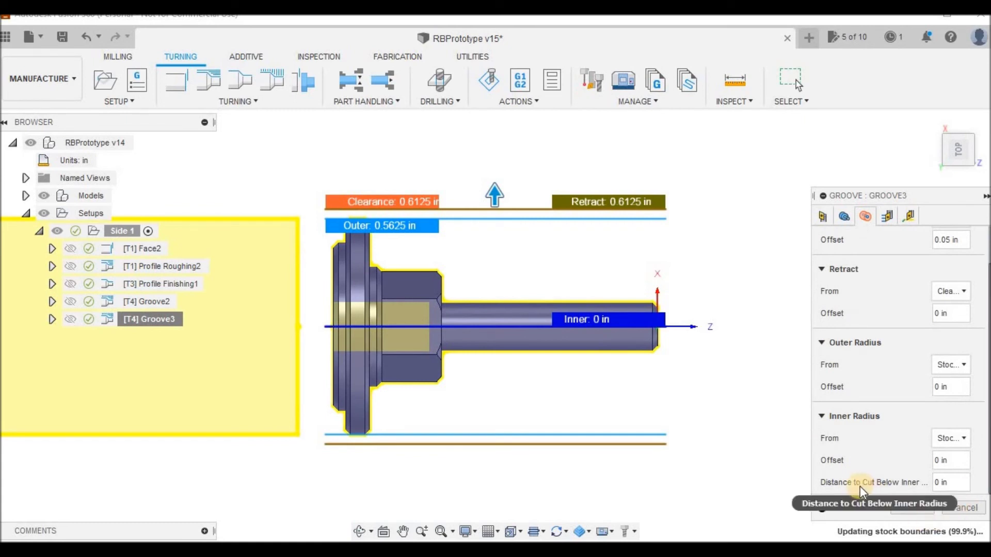
{"action": "left_click", "coordinate": [949, 482]}
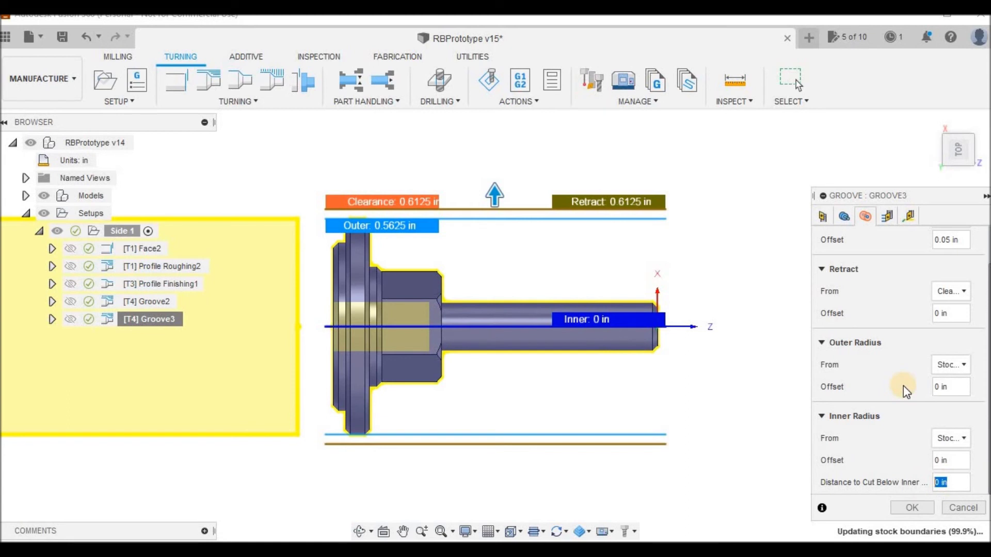
{"action": "type", "text": ".025"}
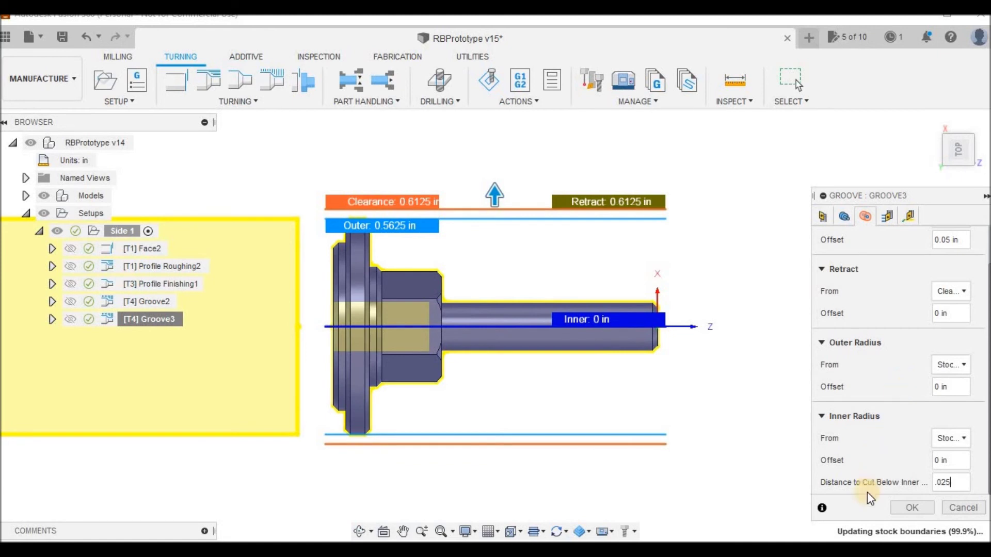
{"action": "left_click", "coordinate": [911, 507]}
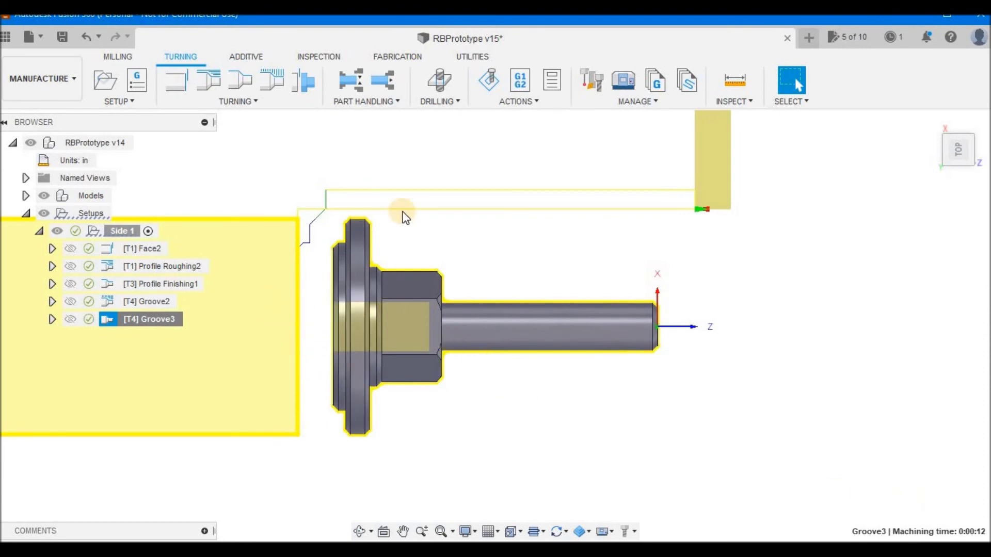
Step: Simulate Groove3 with the extra cut depth below the inner radius, and close the simulation
{"action": "left_click", "coordinate": [481, 86]}
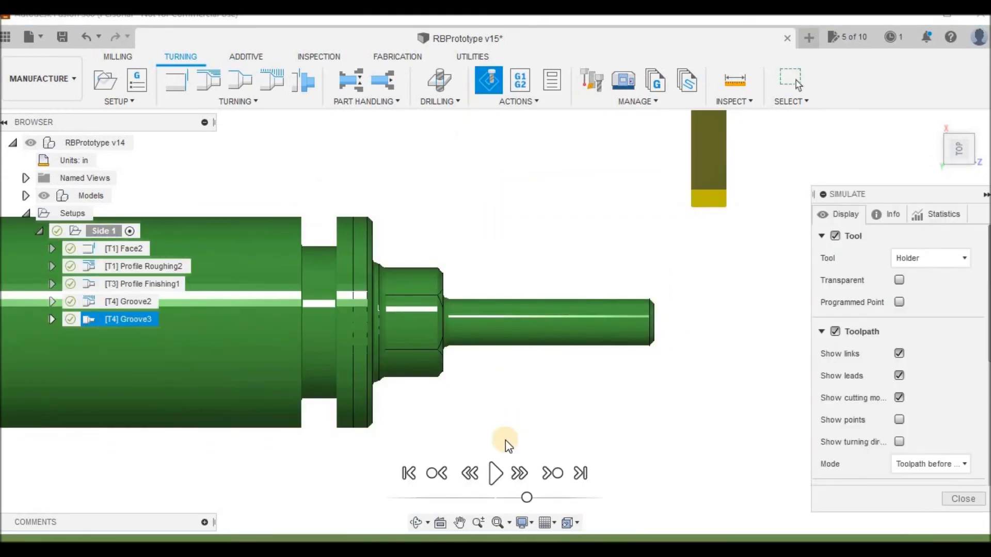
{"action": "left_click", "coordinate": [497, 478]}
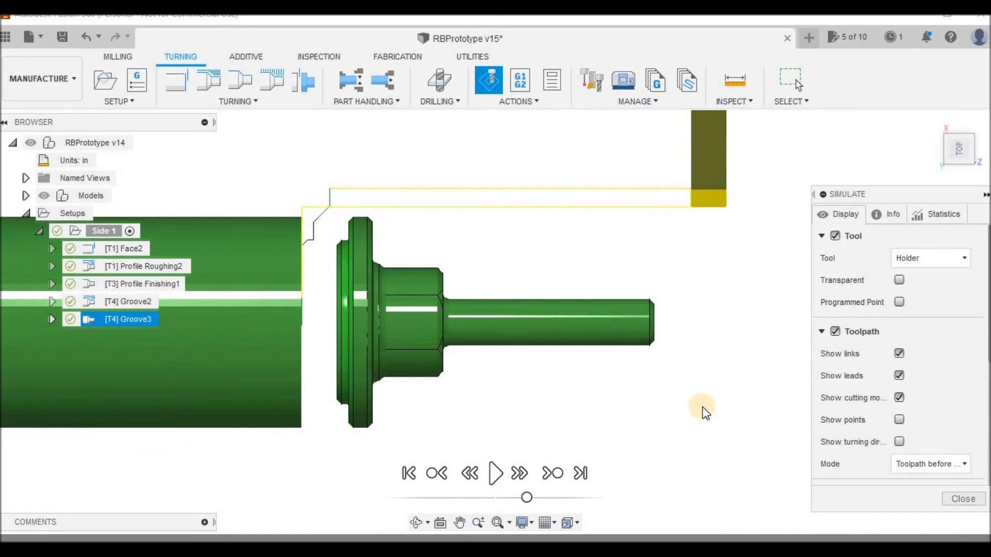
{"action": "left_click", "coordinate": [962, 499]}
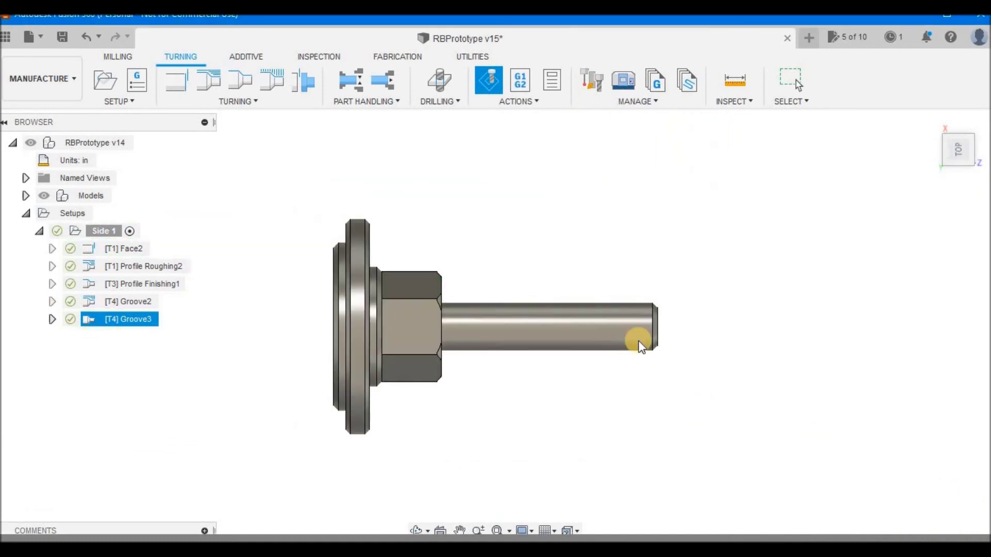
Step: Simulate the complete Side 1 setup, playing all operations from Face2 through Groove3
{"action": "left_click", "coordinate": [121, 231]}
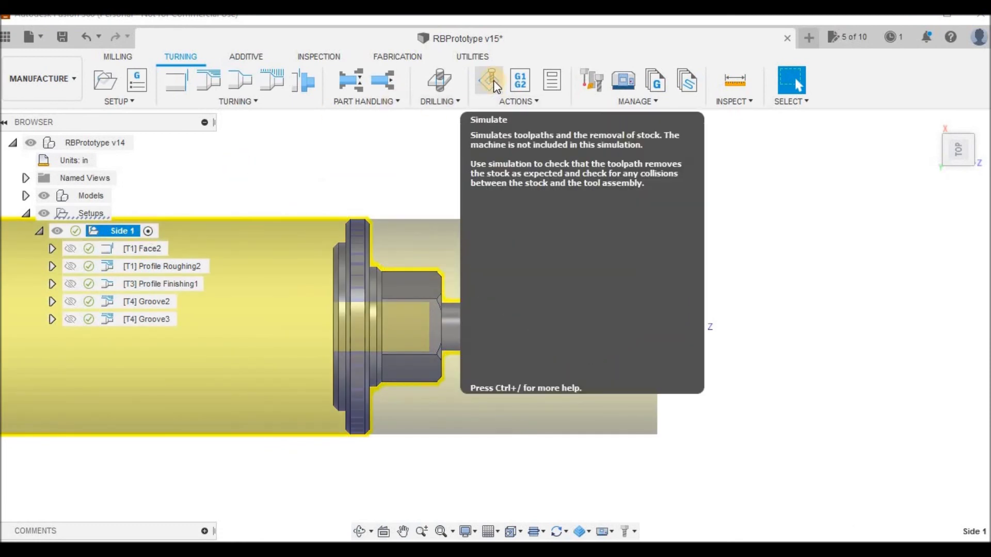
{"action": "left_click", "coordinate": [494, 79]}
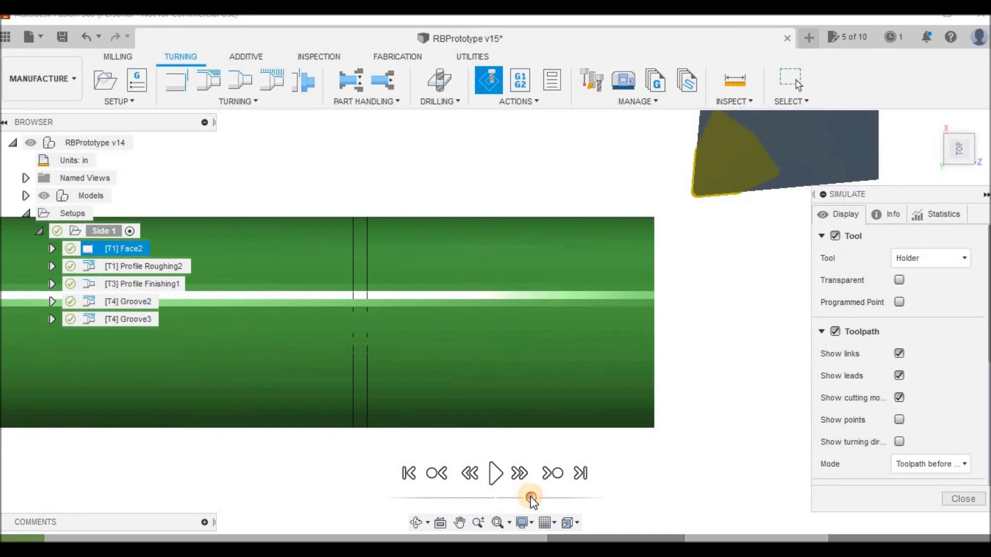
{"action": "left_click", "coordinate": [495, 472]}
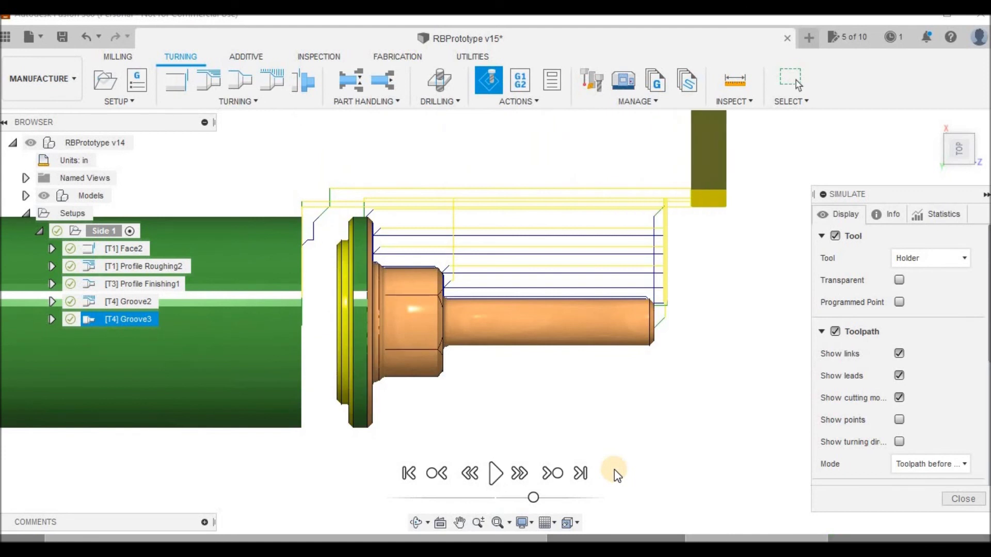
Step: Close the simulation and review the toolpath of each Side 1 operation from Face2 through Groove3
{"action": "left_click", "coordinate": [957, 499]}
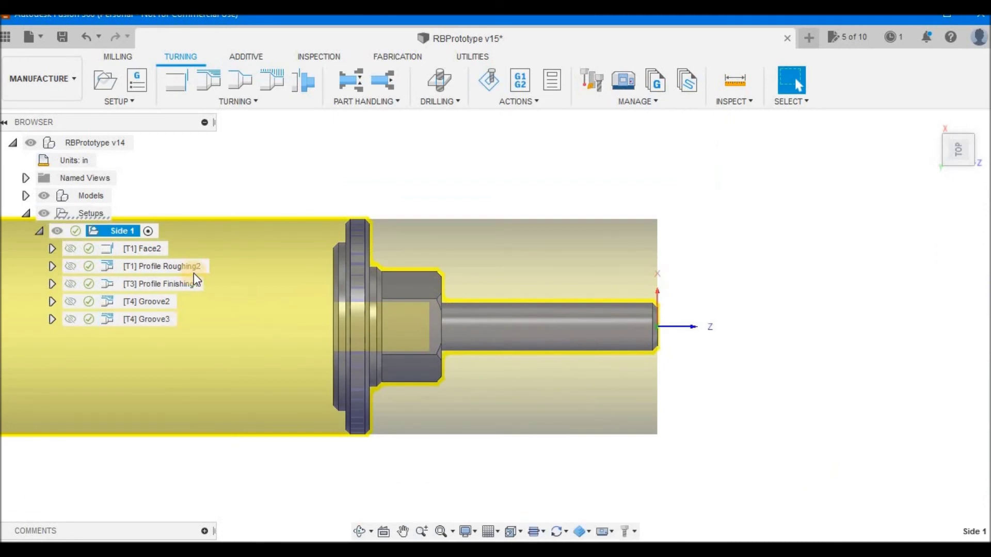
{"action": "left_click", "coordinate": [117, 231]}
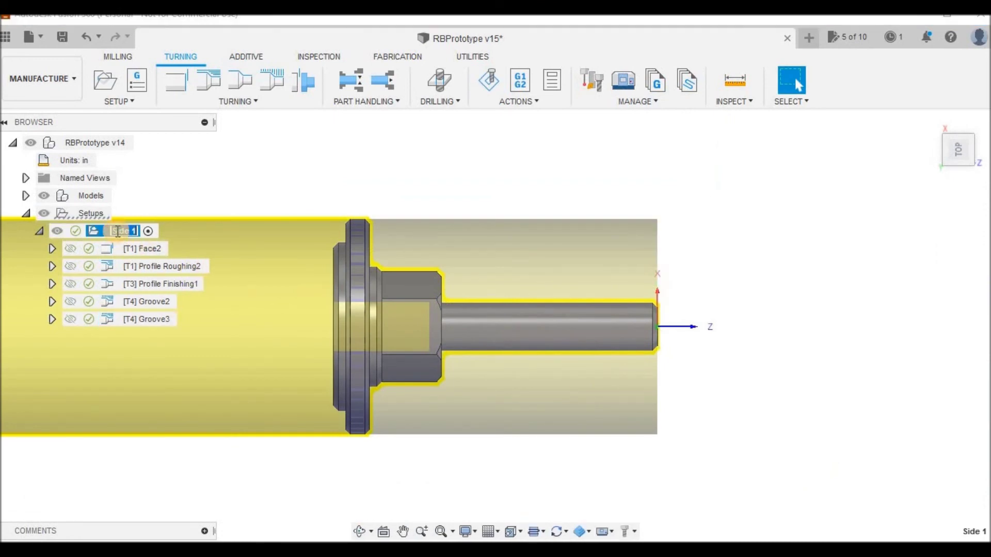
{"action": "left_click", "coordinate": [149, 478]}
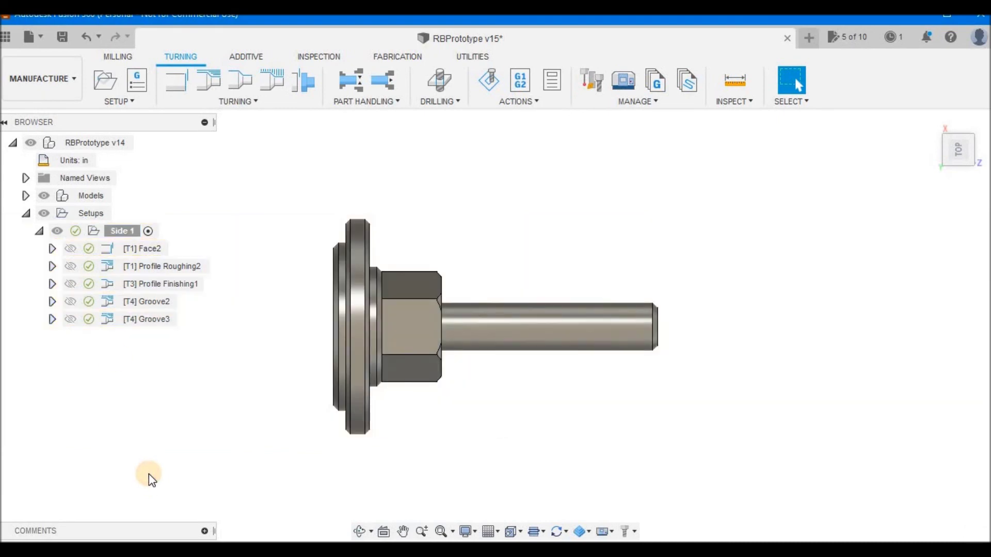
{"action": "left_click", "coordinate": [122, 232]}
{"action": "left_click", "coordinate": [144, 250]}
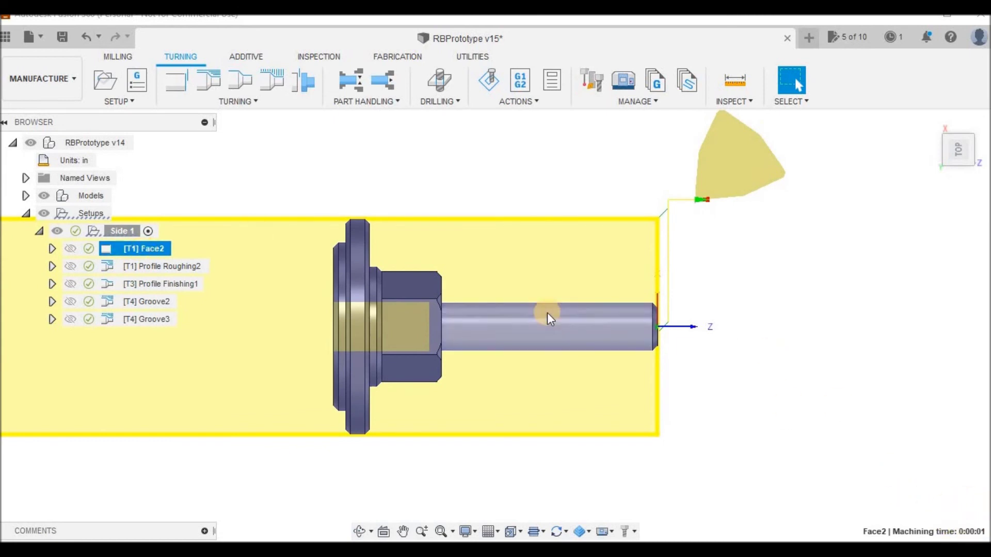
{"action": "left_click", "coordinate": [169, 265]}
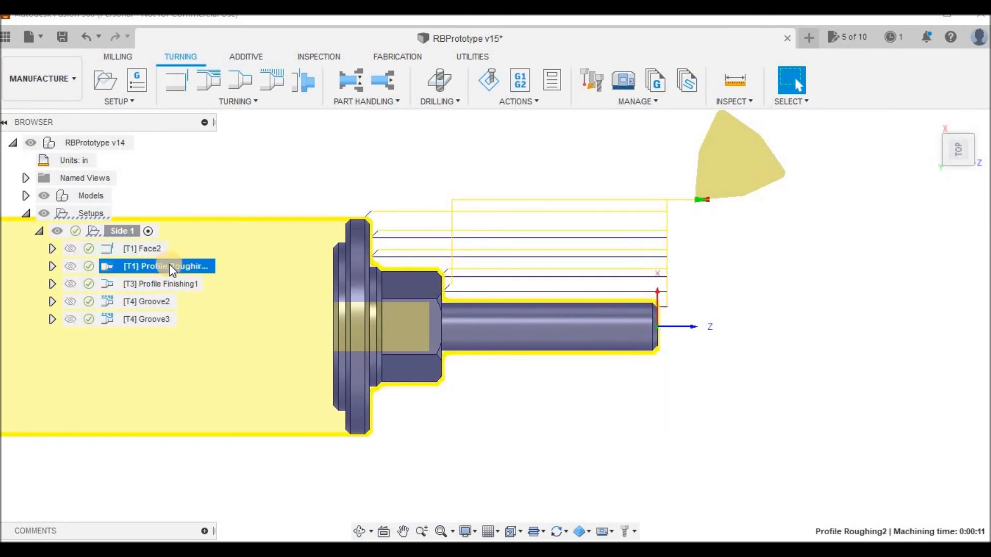
{"action": "left_click", "coordinate": [170, 283]}
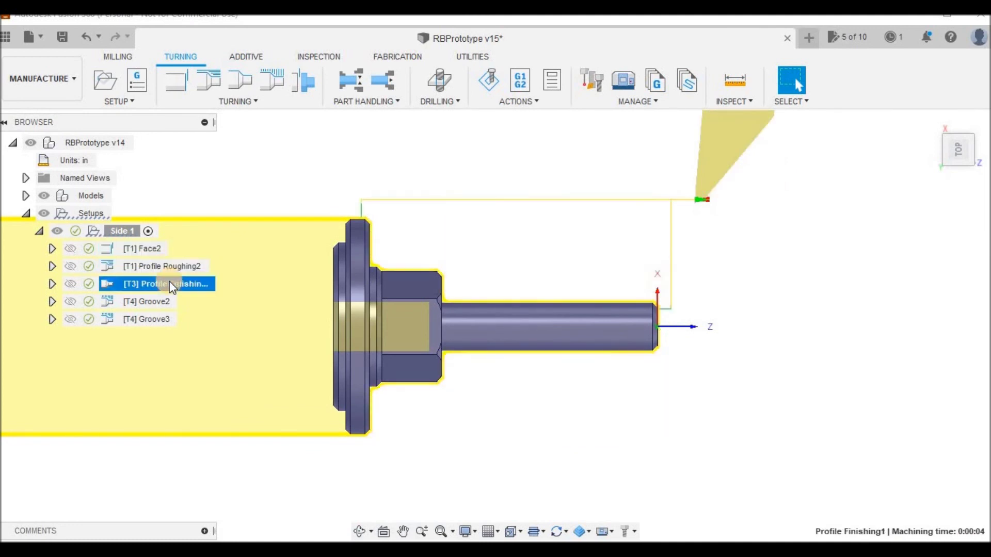
{"action": "left_click", "coordinate": [159, 300]}
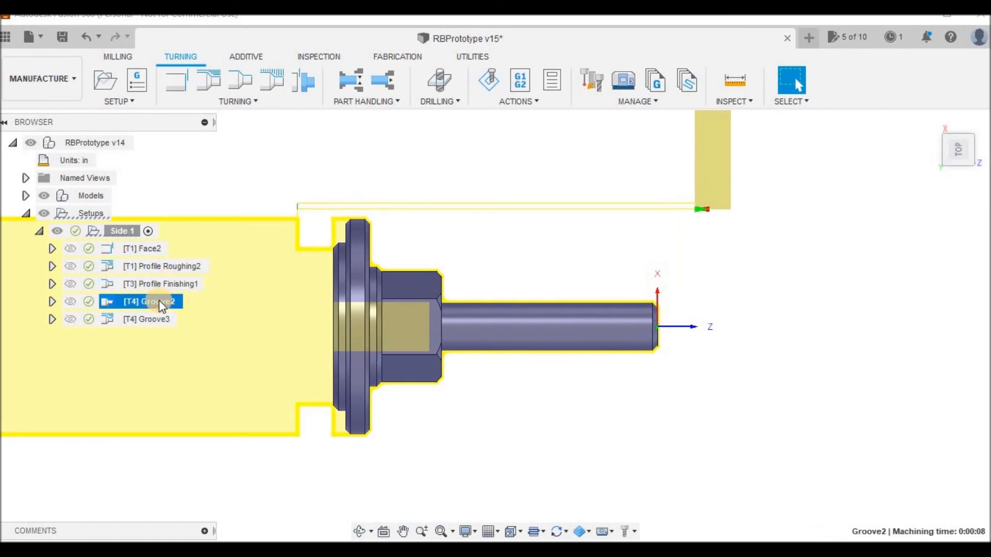
{"action": "left_click", "coordinate": [159, 320]}
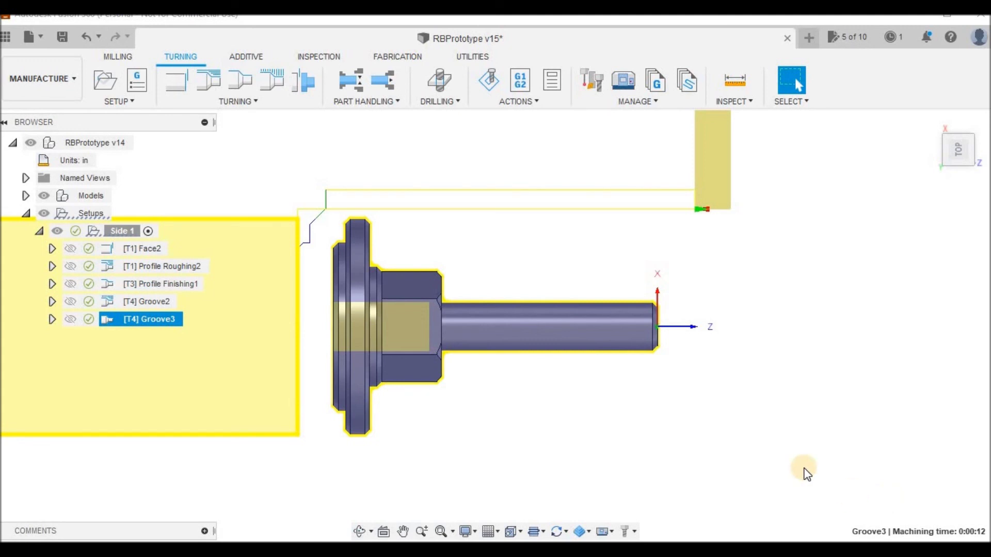
Step: Save the design as a new version with the description User Saved
{"action": "left_click", "coordinate": [62, 36]}
{"action": "left_click", "coordinate": [488, 303]}
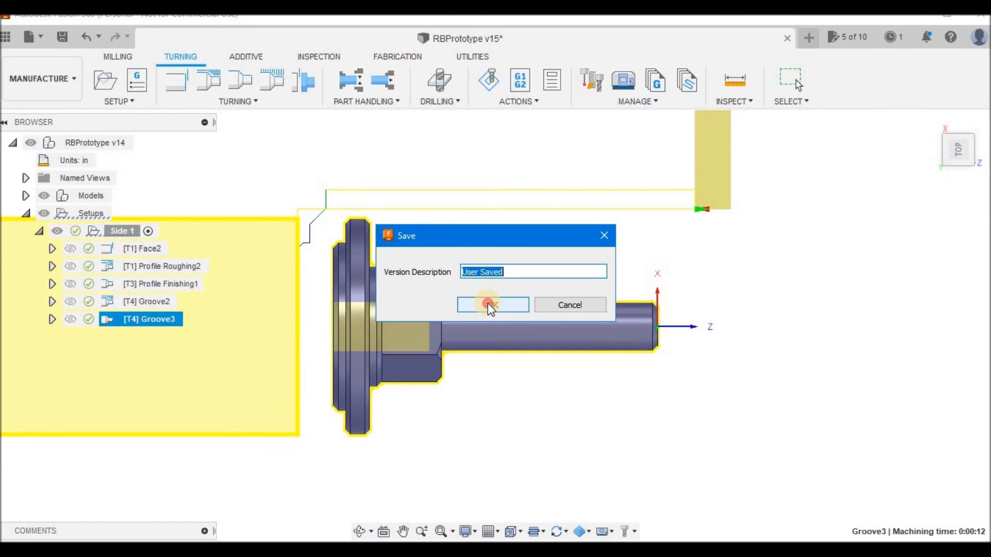
Step: Start Post Process with Face2 selected and choose the OKUMA Turning / okuma turning post for the NC program
{"action": "left_click", "coordinate": [150, 249]}
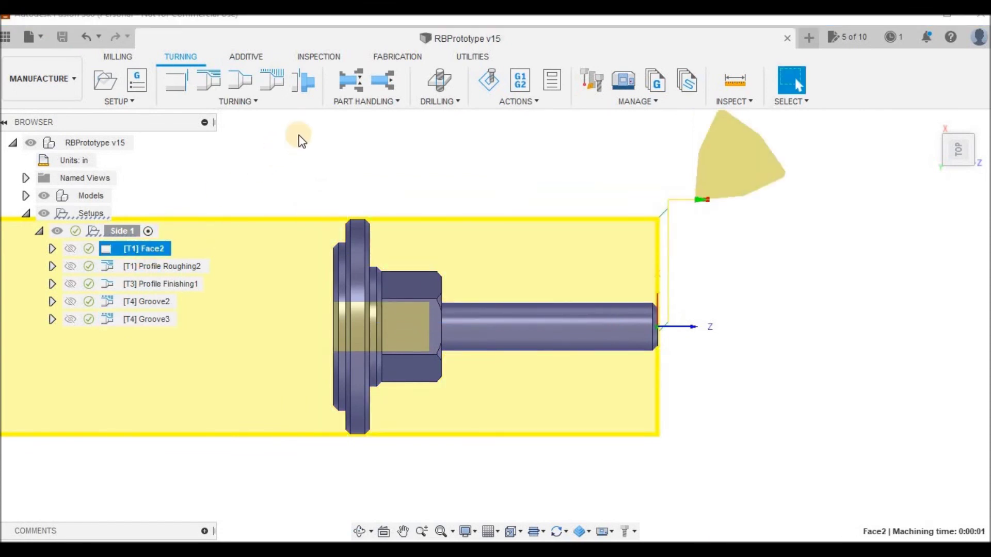
{"action": "left_click", "coordinate": [498, 108]}
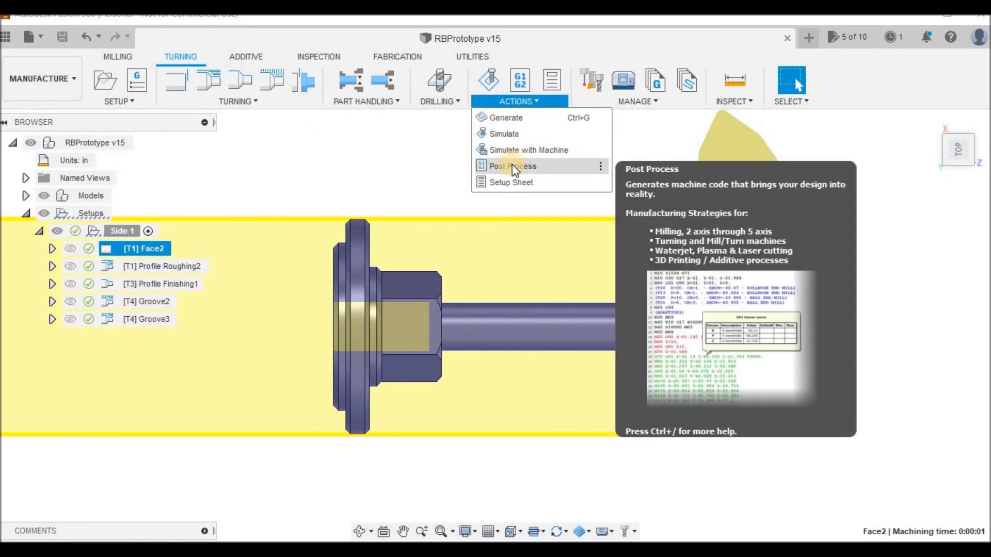
{"action": "left_click", "coordinate": [512, 165]}
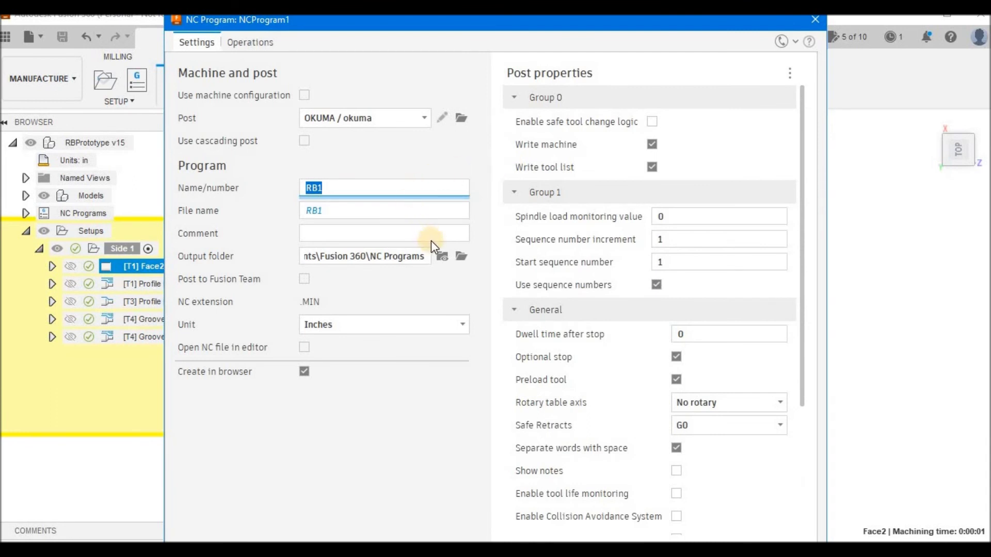
{"action": "left_click", "coordinate": [425, 119]}
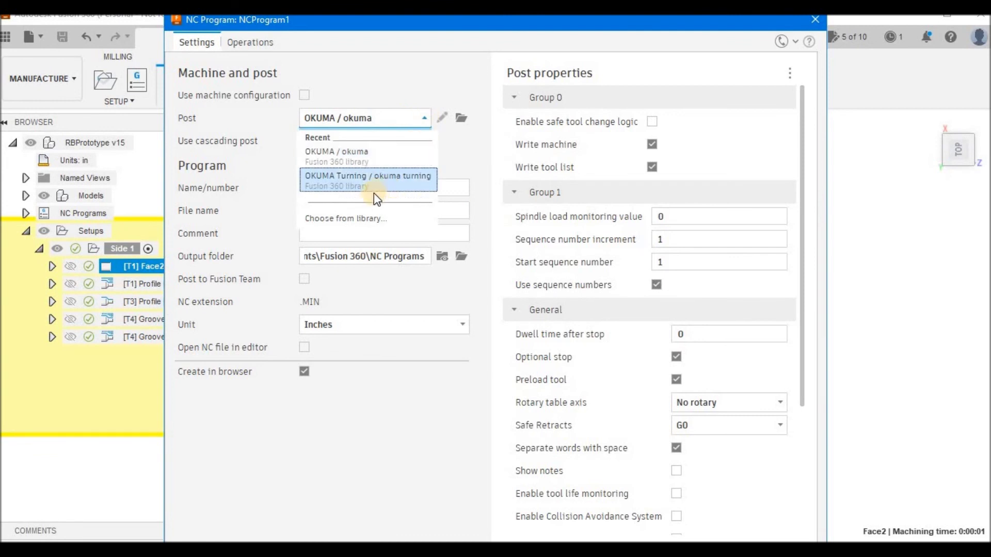
{"action": "left_click", "coordinate": [360, 182]}
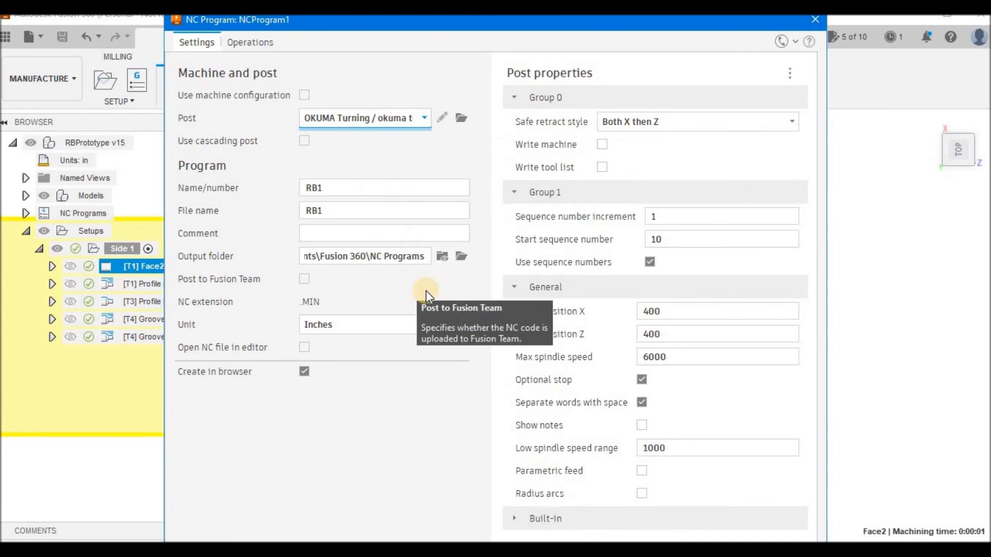
Step: Create a folder named RB_Mandrel inside CAM on the C: drive and use it as the NC program's output folder
{"action": "left_click", "coordinate": [462, 260]}
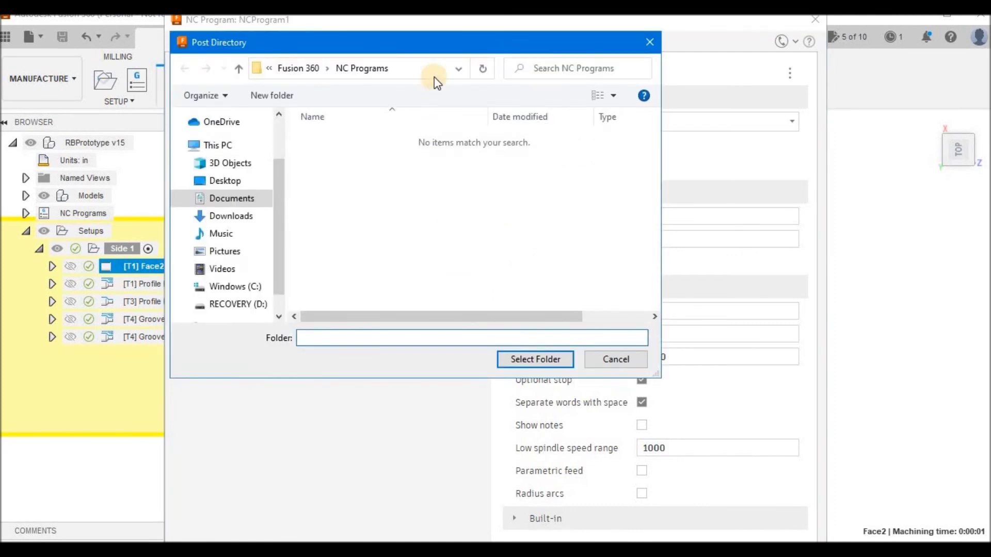
{"action": "left_click", "coordinate": [459, 69]}
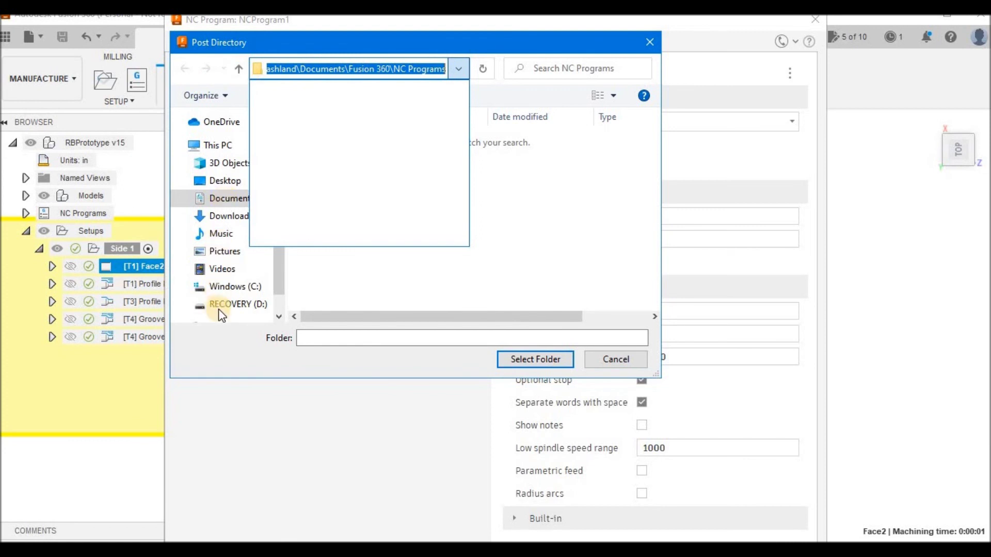
{"action": "left_click", "coordinate": [233, 287]}
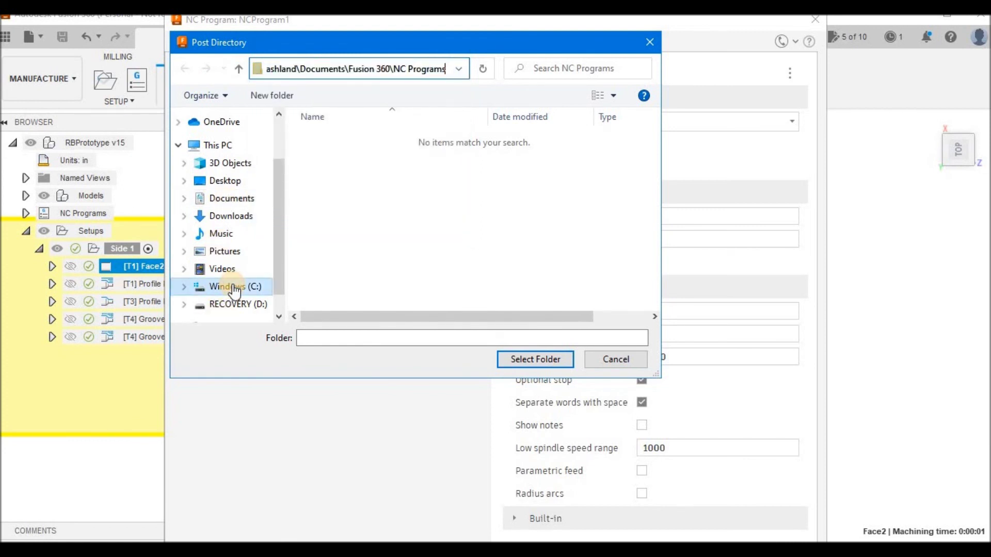
{"action": "left_click", "coordinate": [321, 230]}
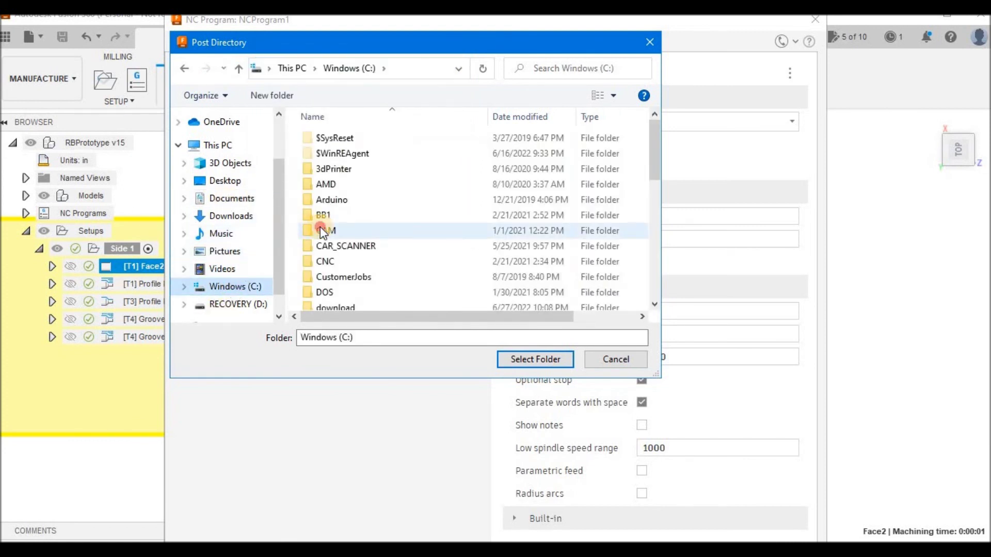
{"action": "double_click", "coordinate": [320, 231]}
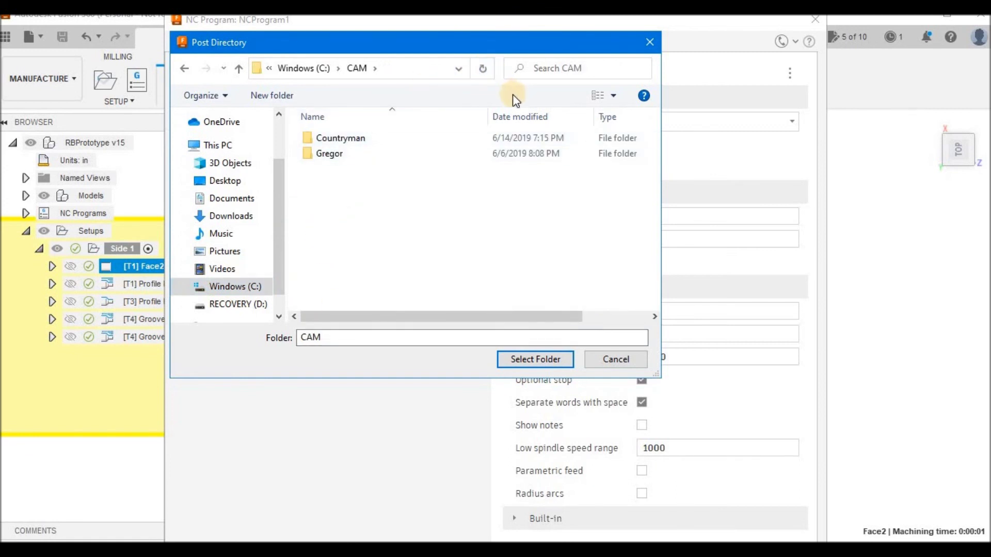
{"action": "left_click", "coordinate": [273, 96]}
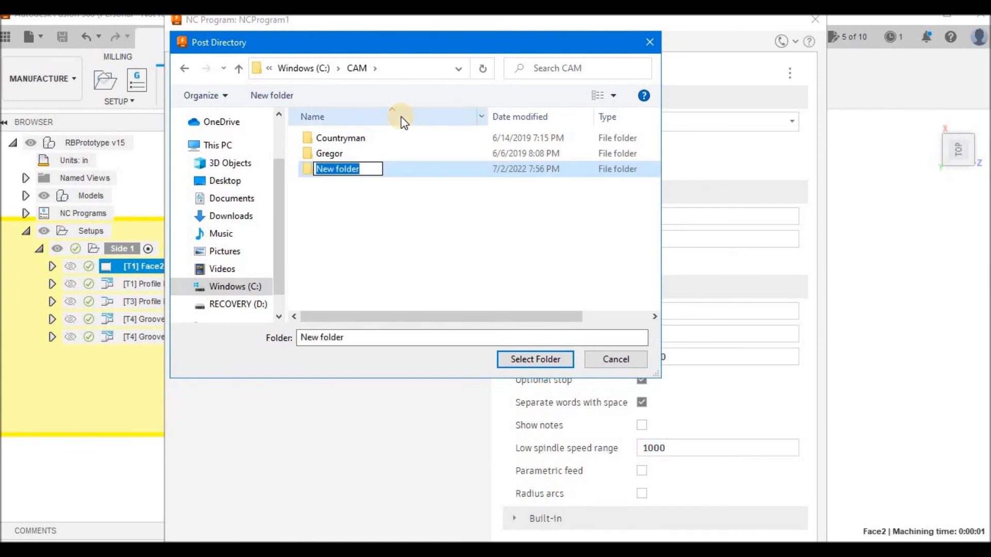
{"action": "type", "text": "RB"}
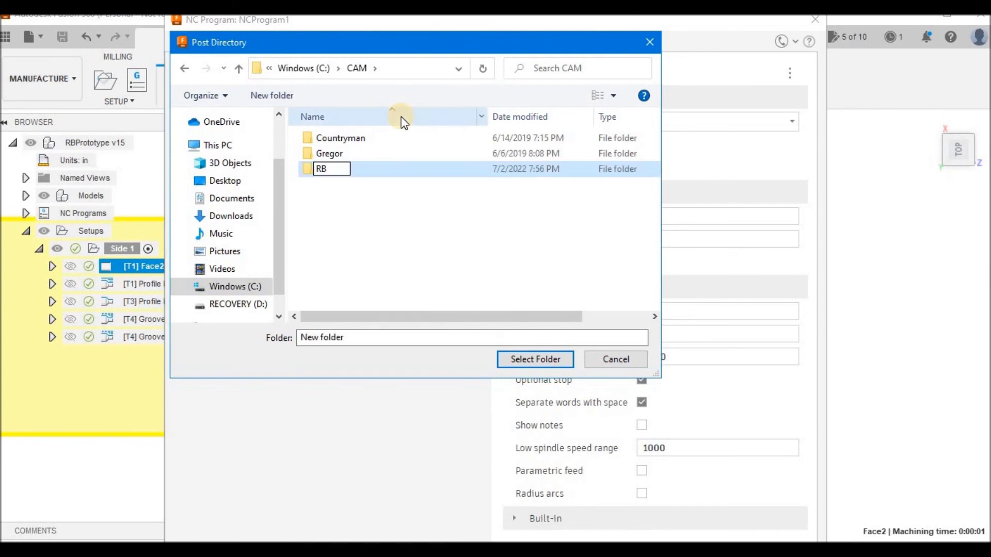
{"action": "type", "text": "_Mandrel"}
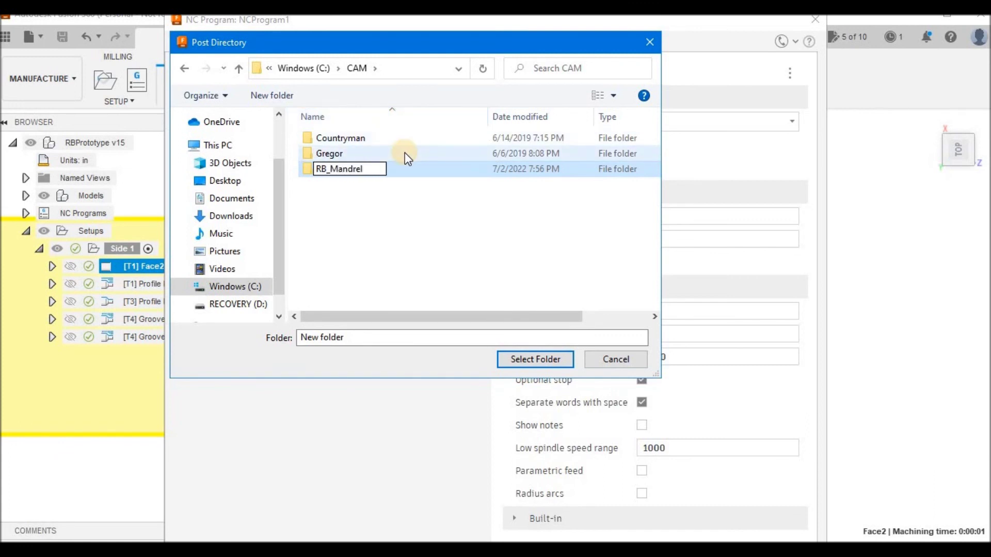
{"action": "key", "text": "Return"}
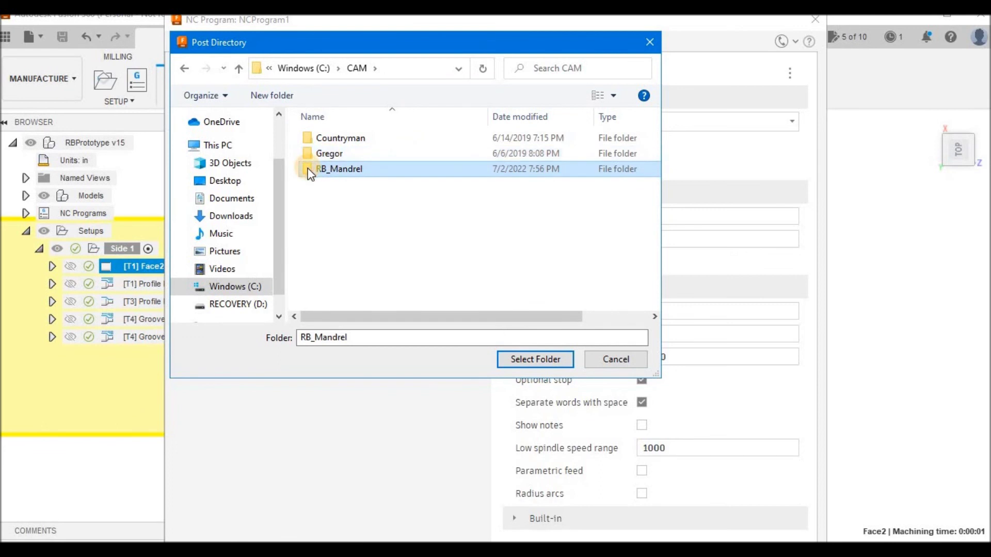
{"action": "left_click", "coordinate": [506, 356]}
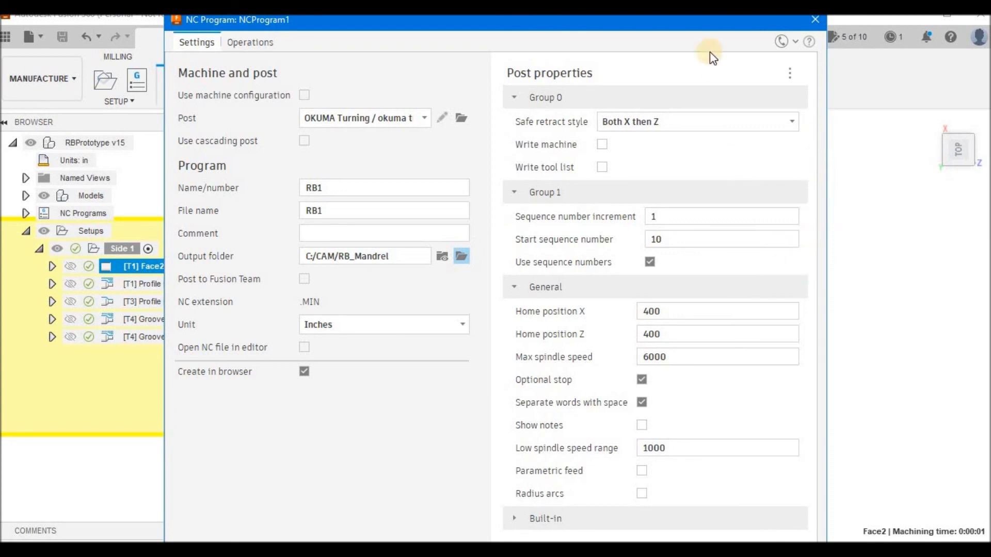
{"action": "left_click_drag", "start_coordinate": [703, 21], "coordinate": [701, 21]}
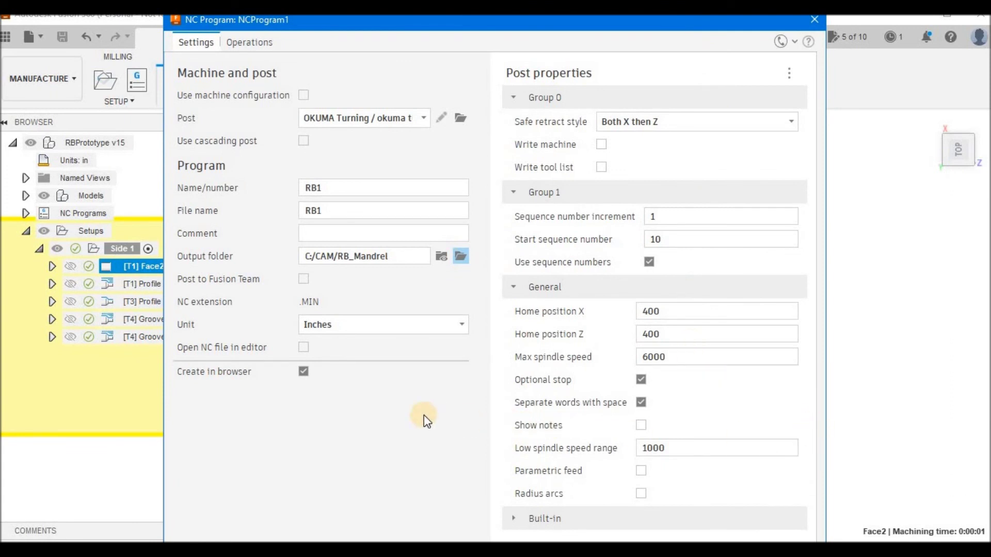
{"action": "key", "text": "space"}
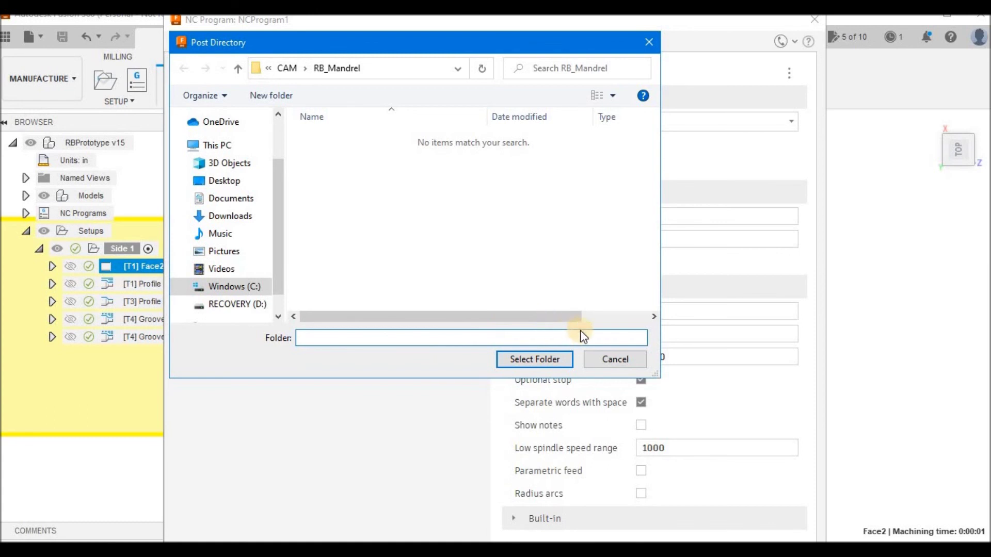
{"action": "left_click", "coordinate": [605, 359]}
{"action": "left_click", "coordinate": [522, 361]}
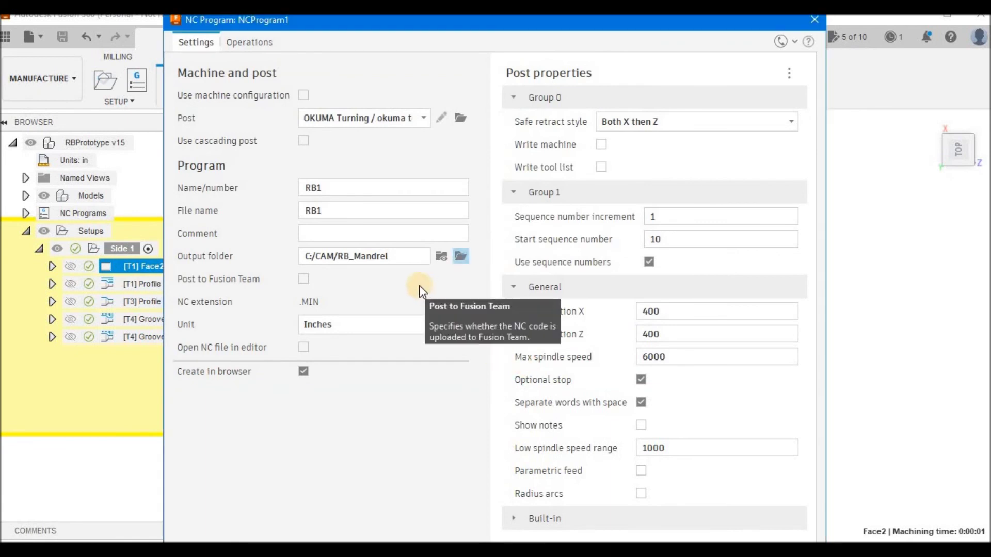
{"action": "left_click", "coordinate": [493, 26]}
{"action": "left_click_drag", "start_coordinate": [494, 26], "coordinate": [490, 26]}
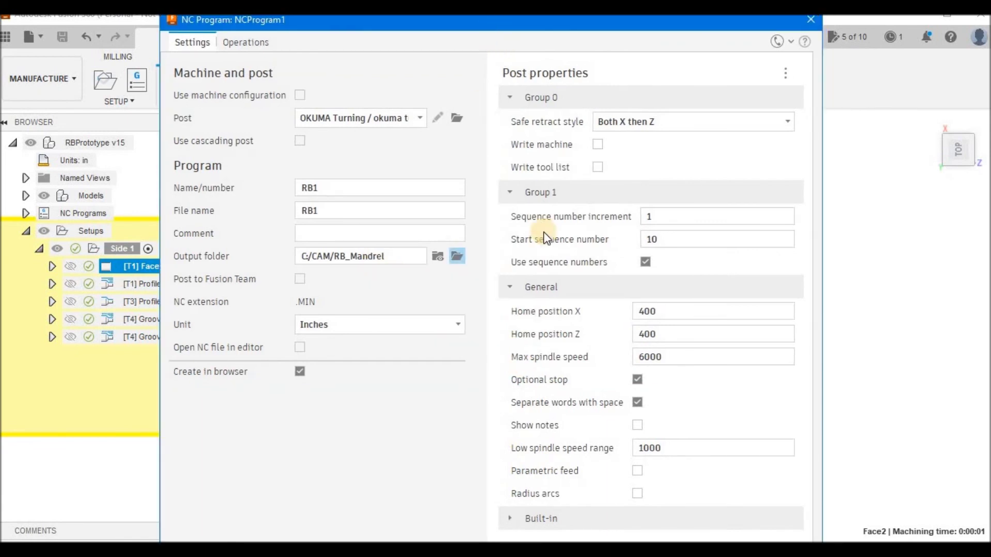
{"action": "left_click", "coordinate": [737, 159]}
{"action": "left_click_drag", "start_coordinate": [739, 27], "coordinate": [710, 26]}
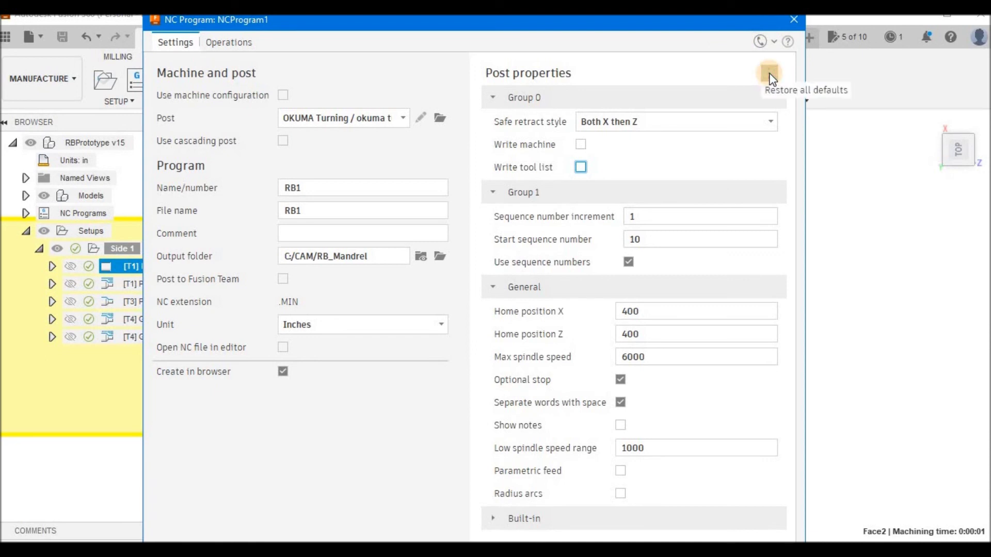
{"action": "left_click", "coordinate": [770, 76]}
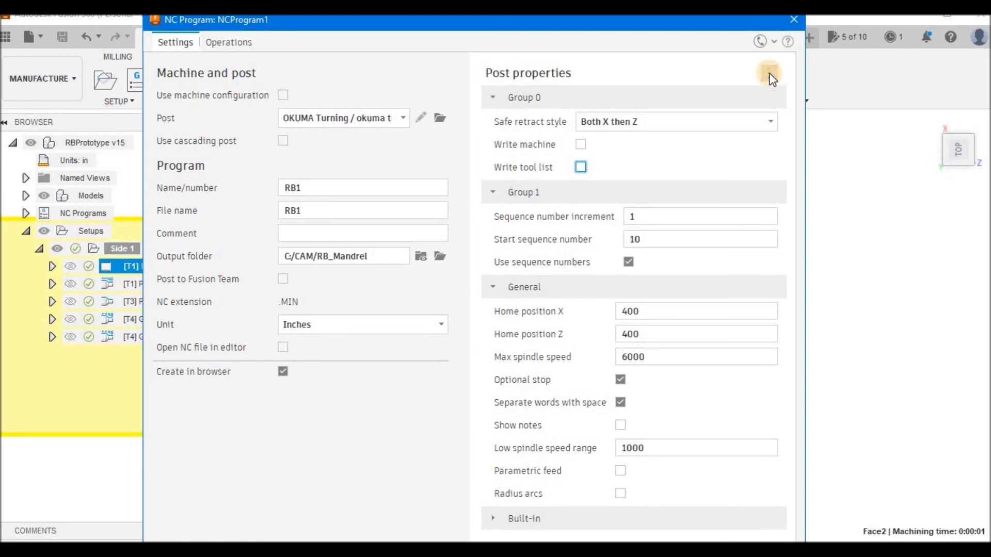
Step: Set the post's Max spindle speed to 950 and post the NC program
{"action": "left_click", "coordinate": [600, 357]}
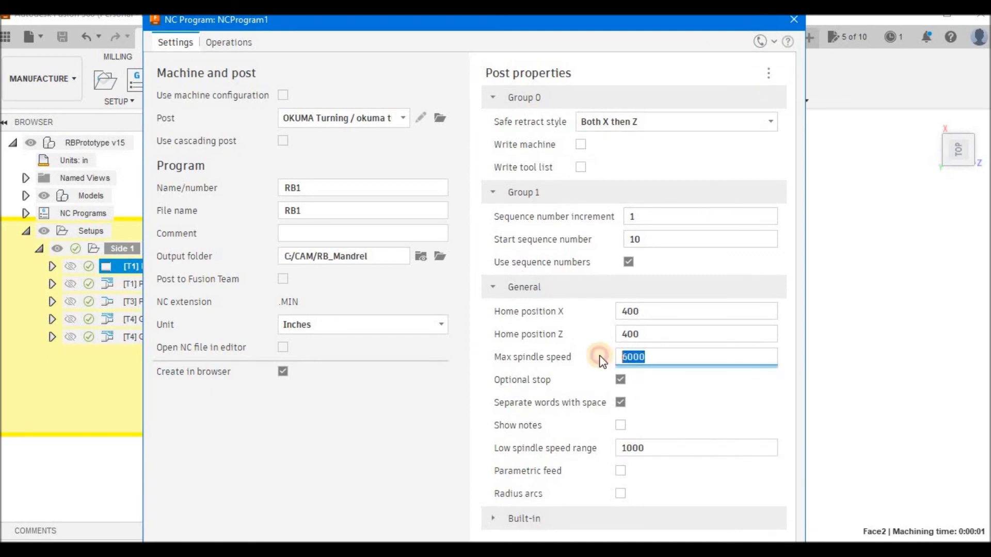
{"action": "type", "text": "950"}
{"action": "left_click", "coordinate": [670, 395]}
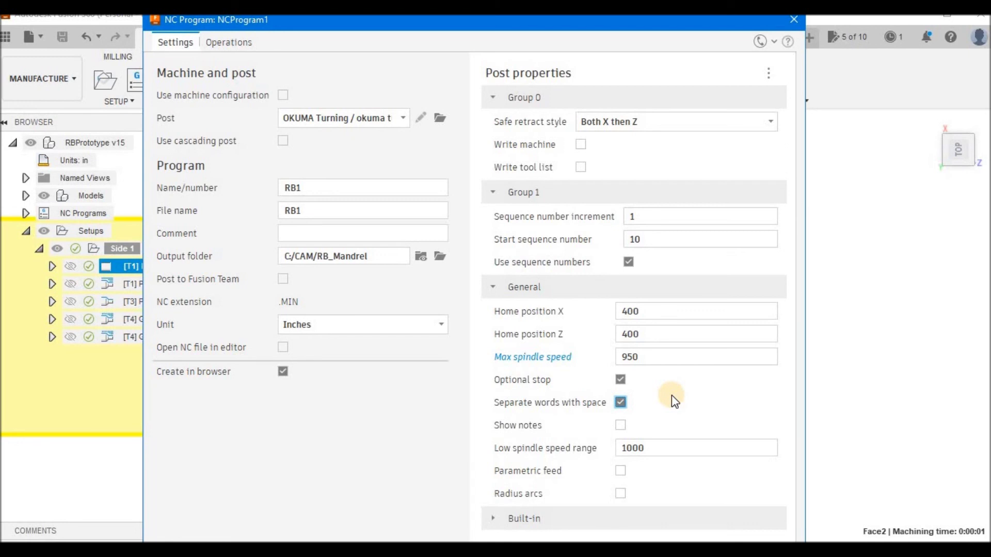
{"action": "key", "text": "Return"}
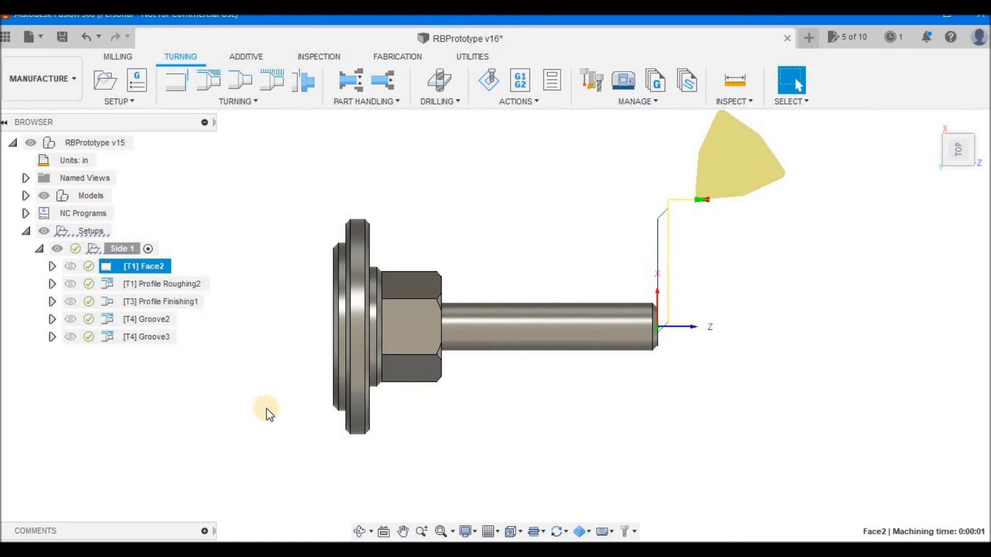
{"action": "mouse_move", "coordinate": [183, 292]}
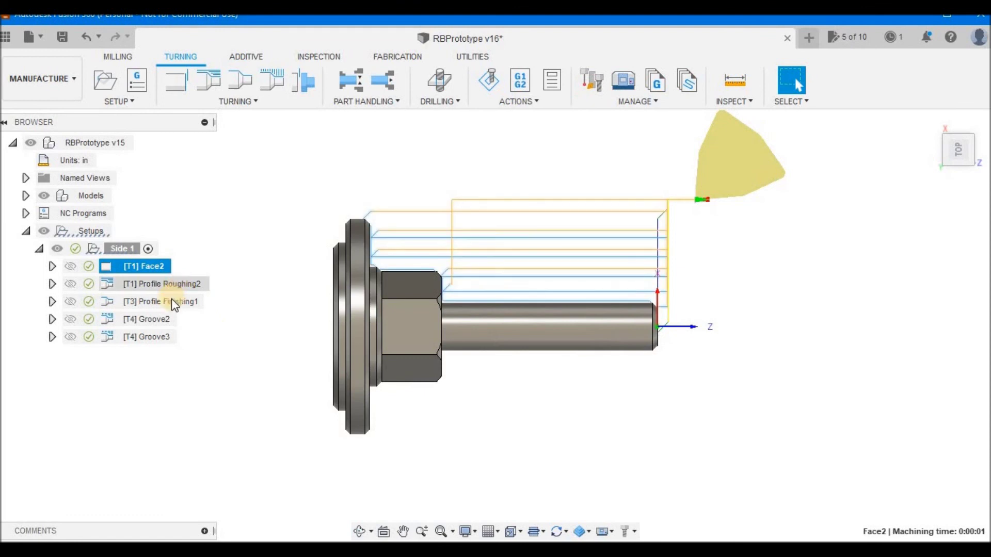
{"action": "mouse_move", "coordinate": [165, 341]}
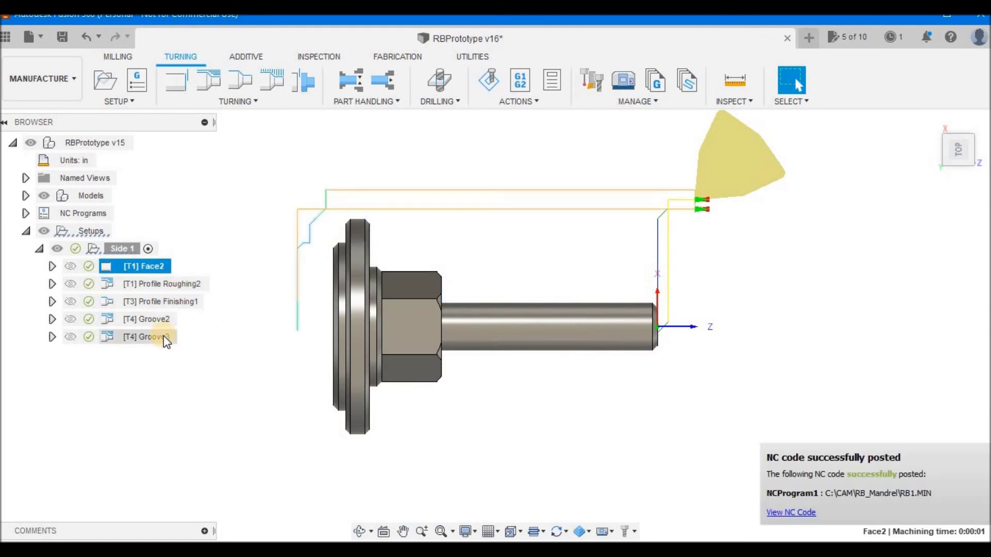